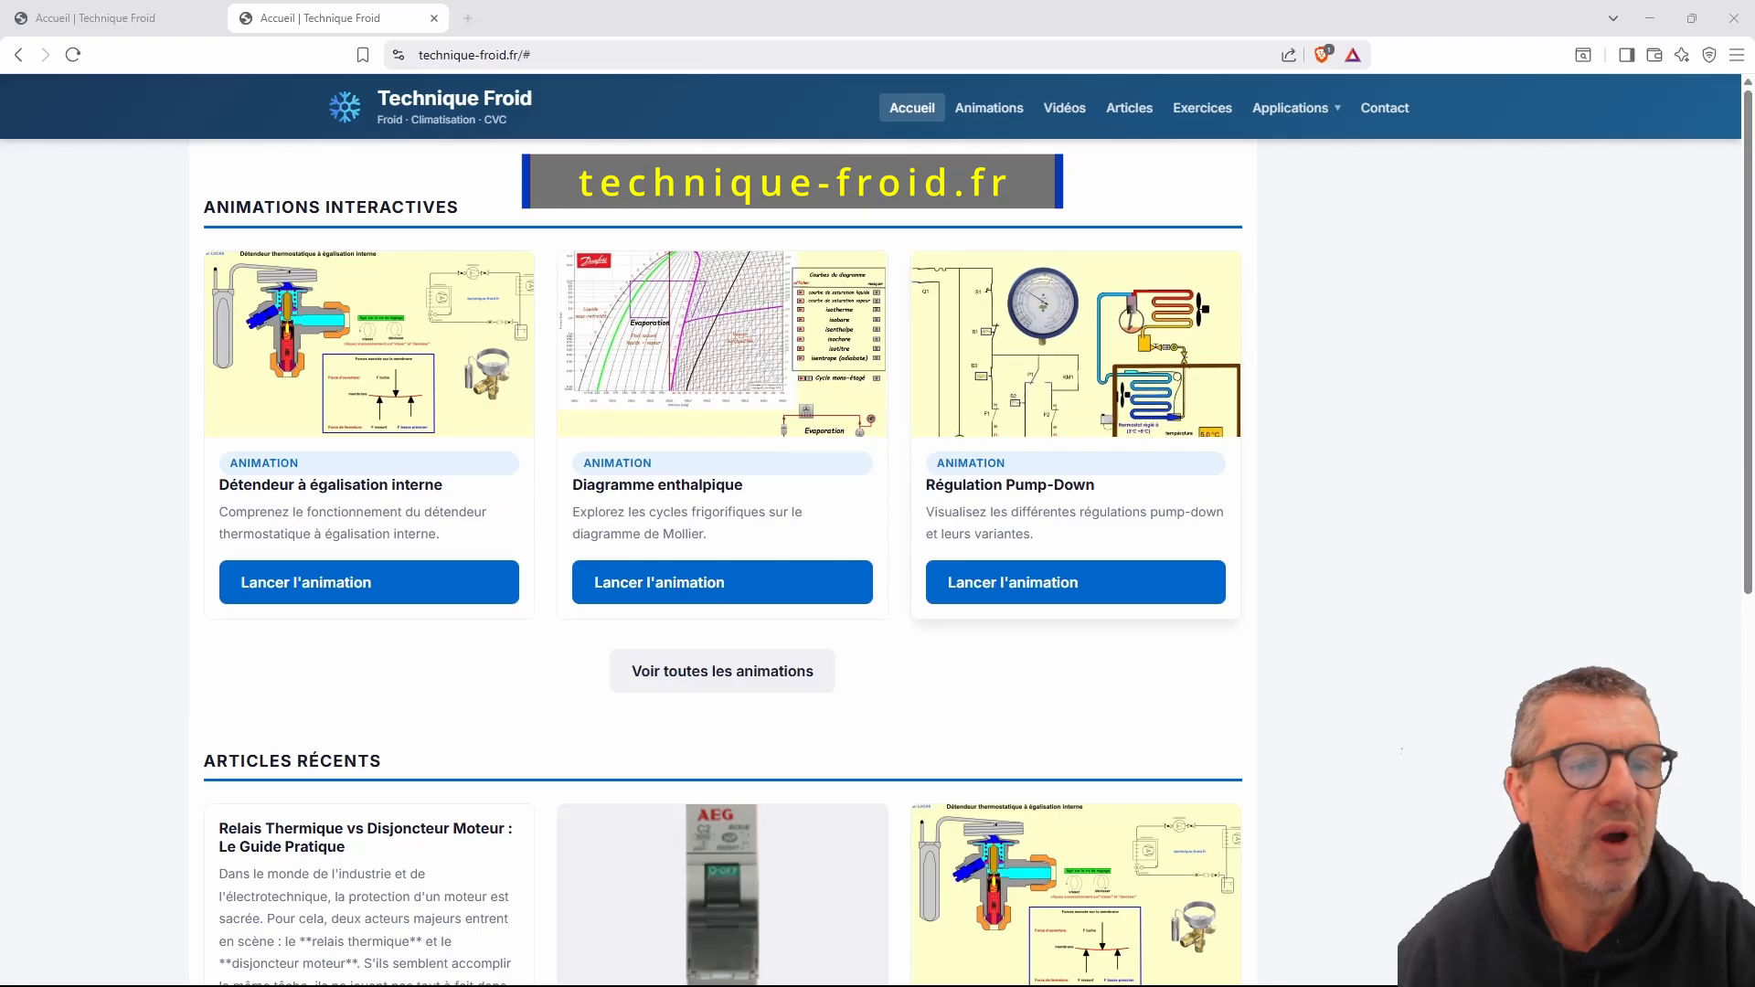
- Examine the CalcTub home page's instructions, input parameters, results, calculation method, available refrigerants and usage advice
mouse_move(1295, 108)
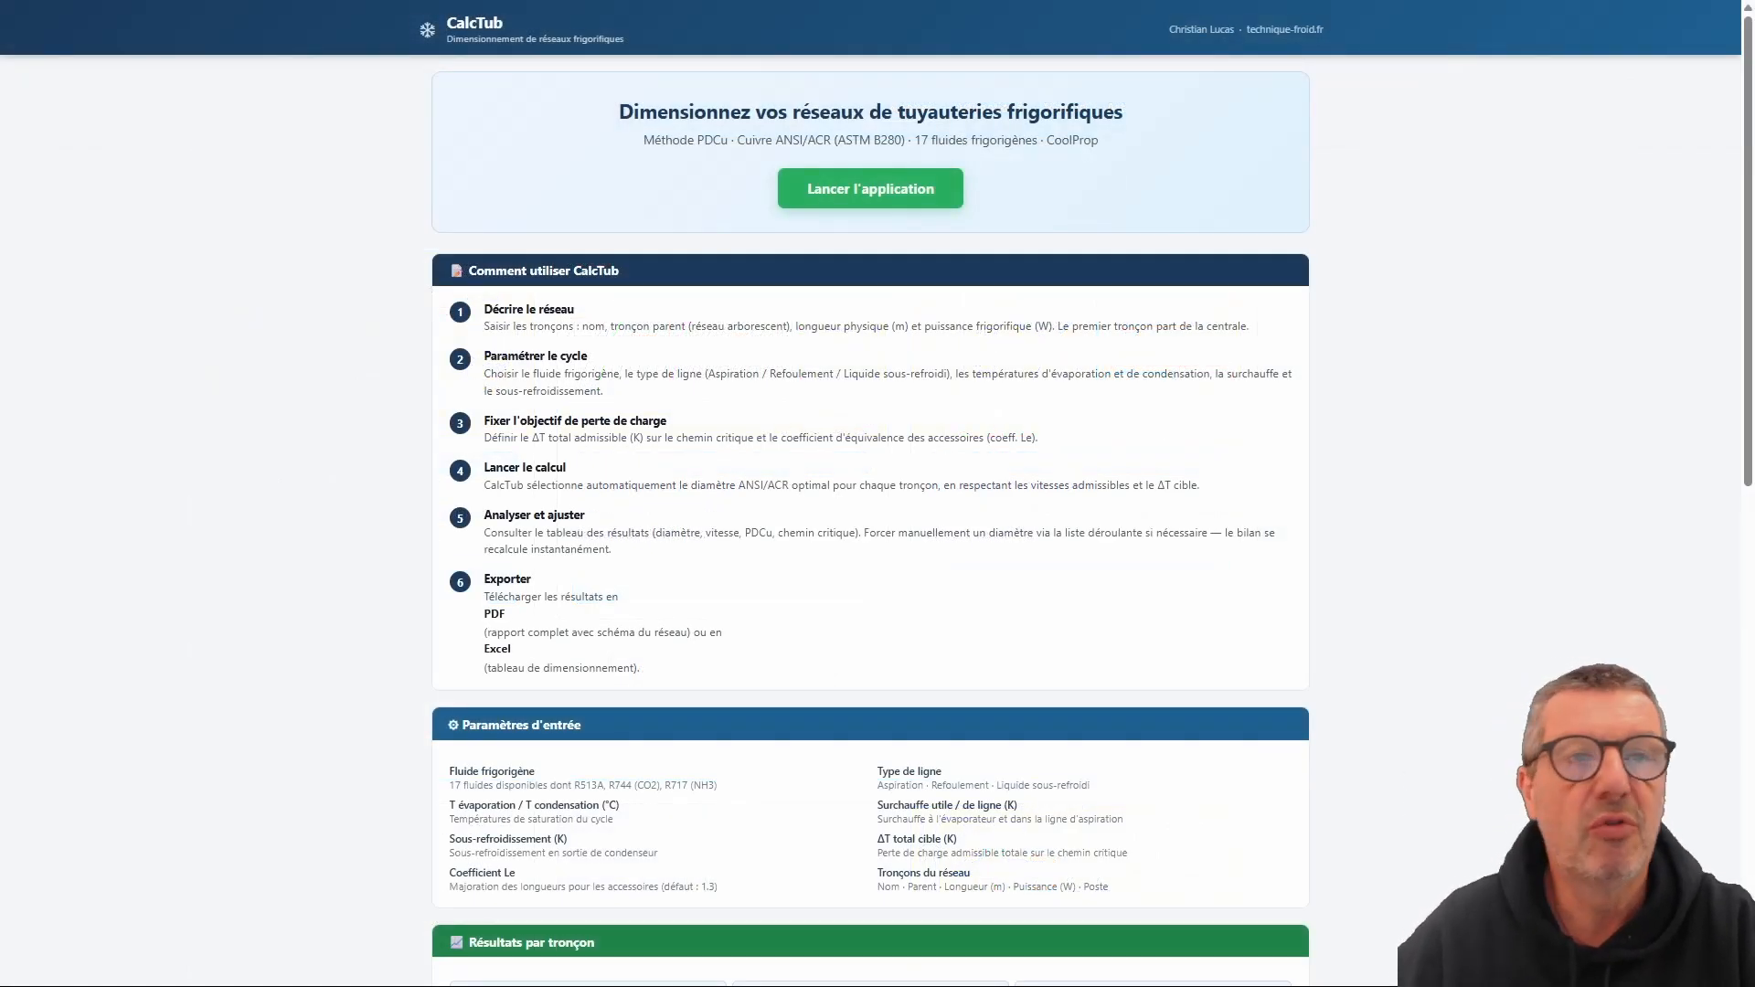
key("F11")
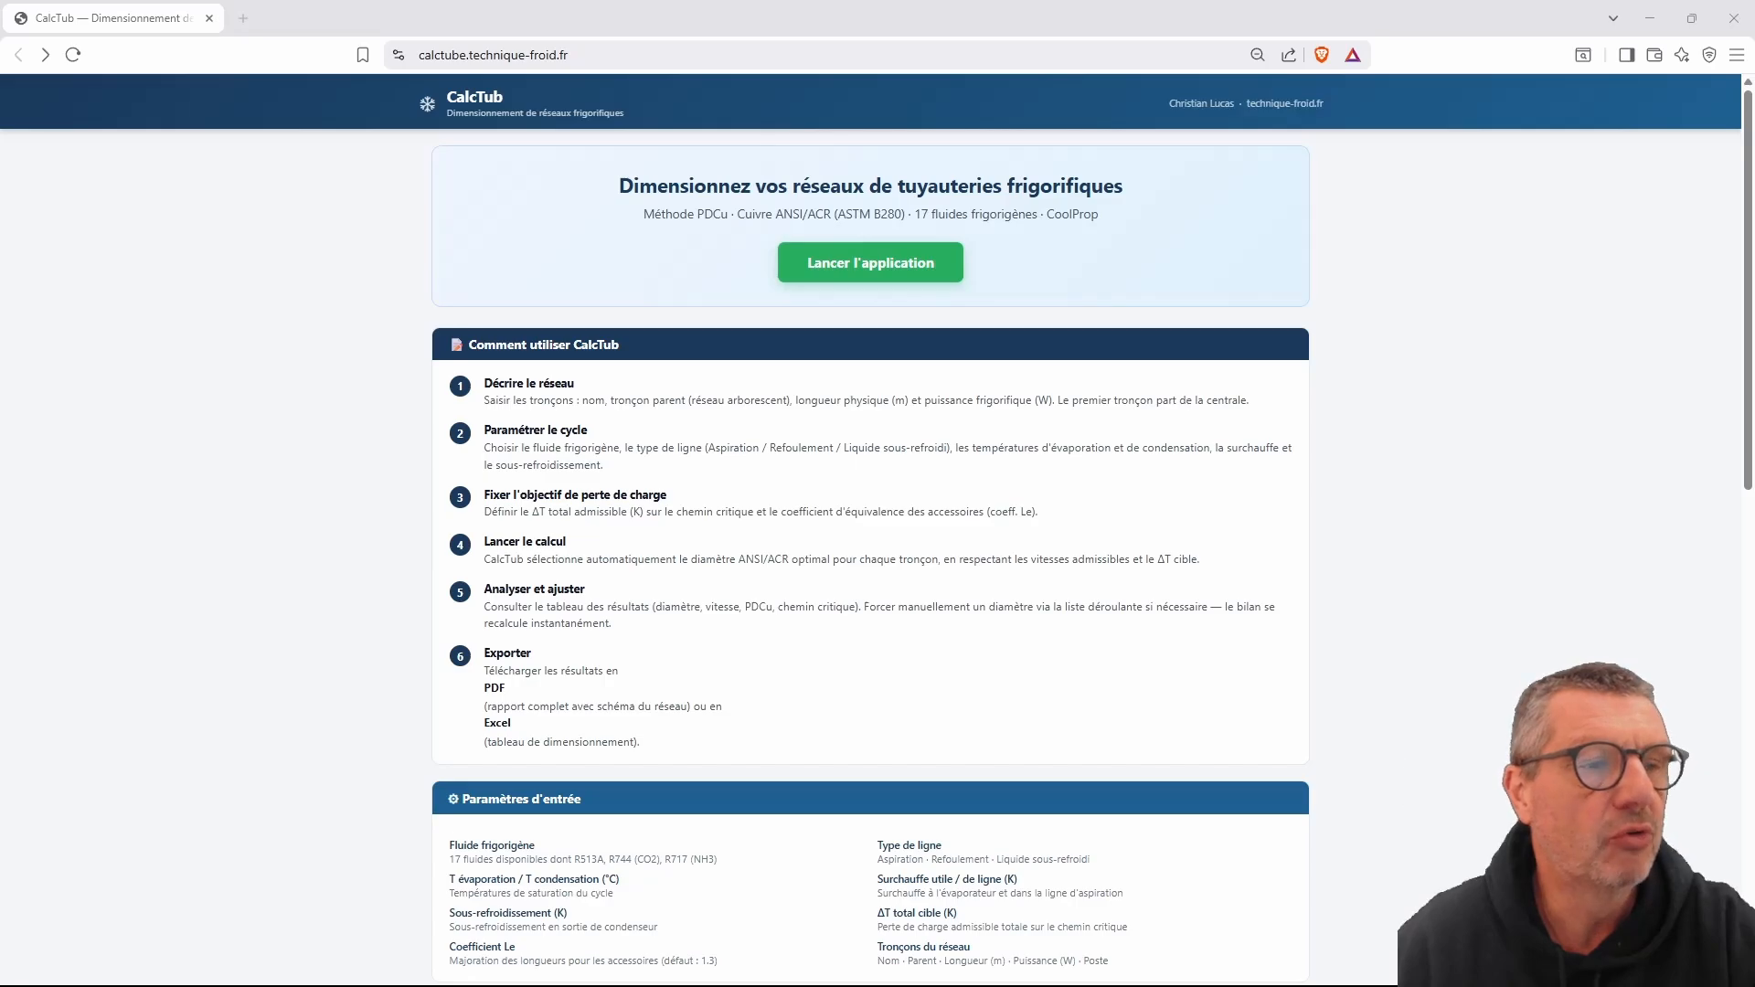
scroll(870, 548, "down", 2)
scroll(870, 557, "down", 3)
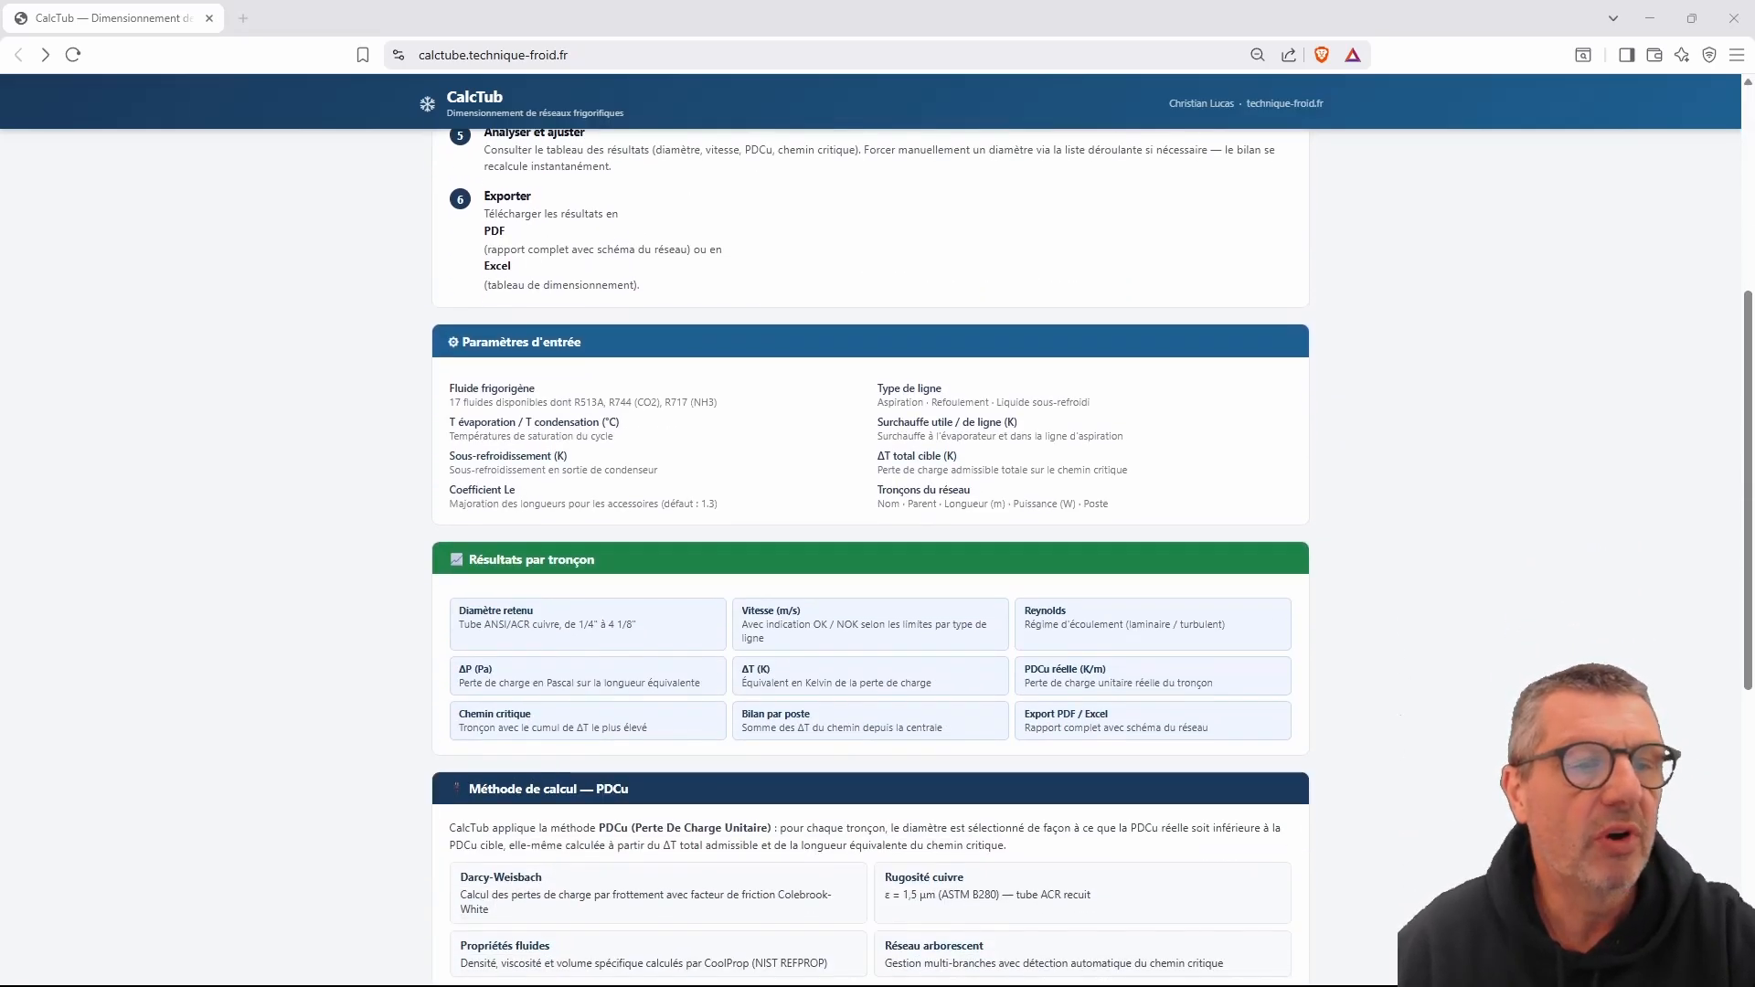
scroll(870, 549, "down", 2)
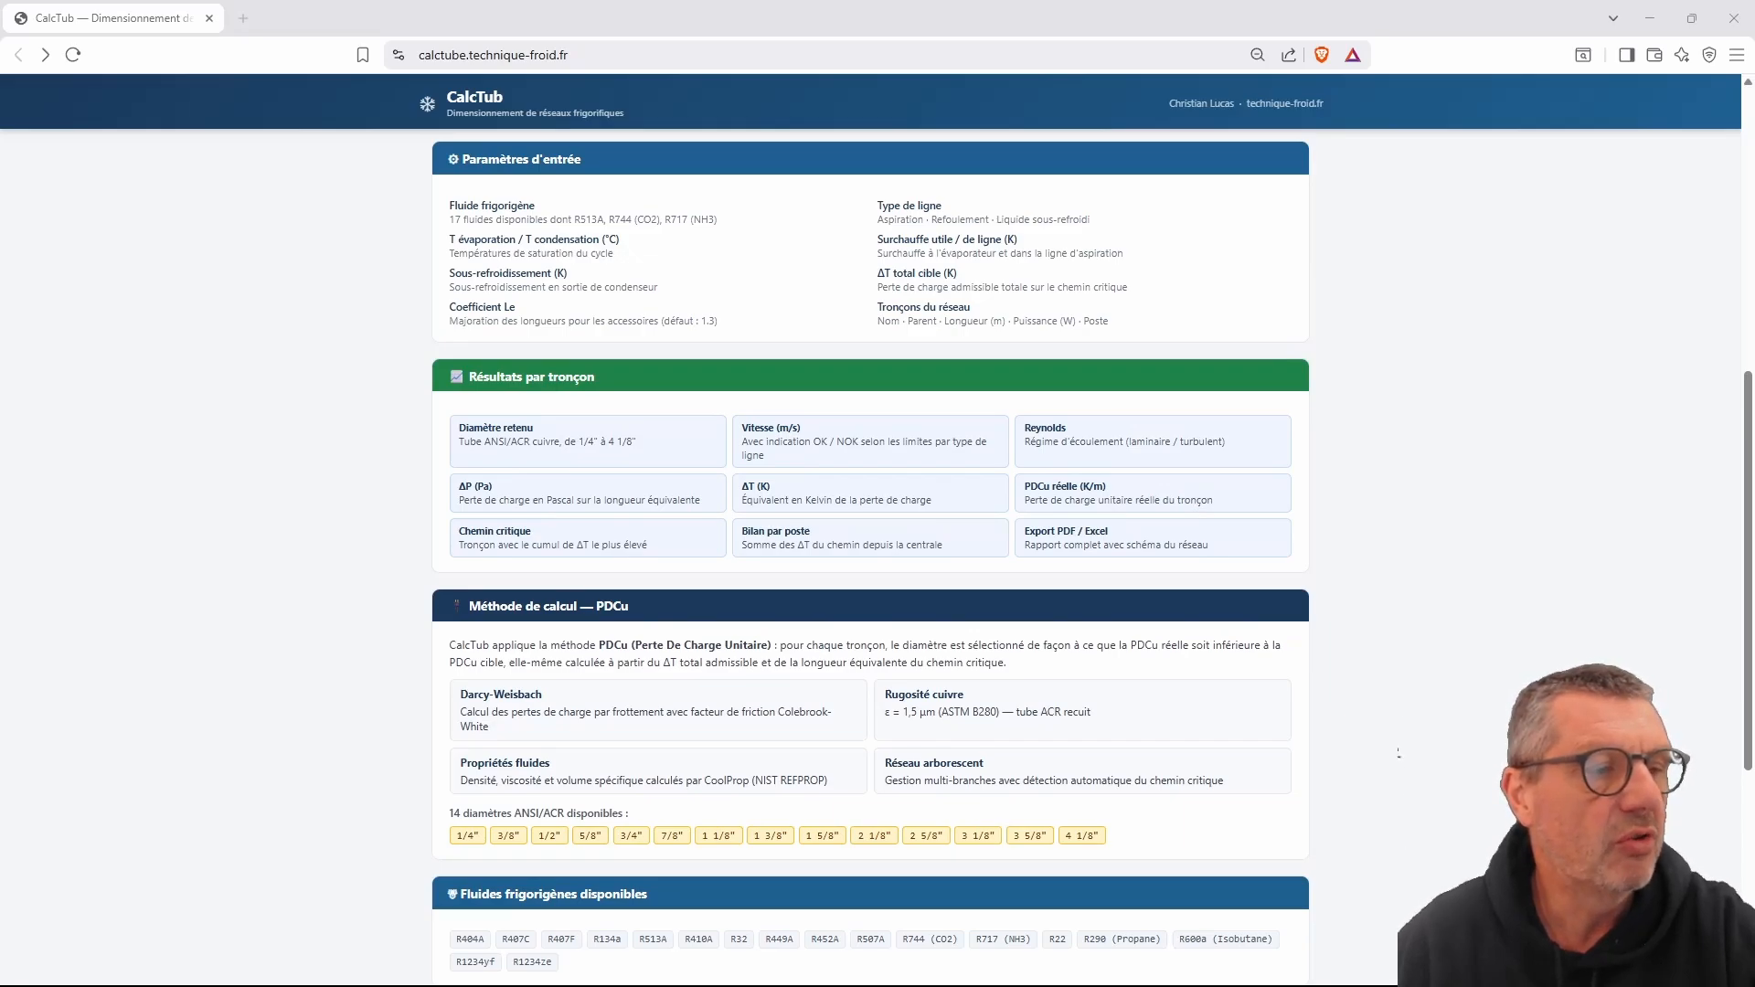
scroll(1399, 753, "down", 4)
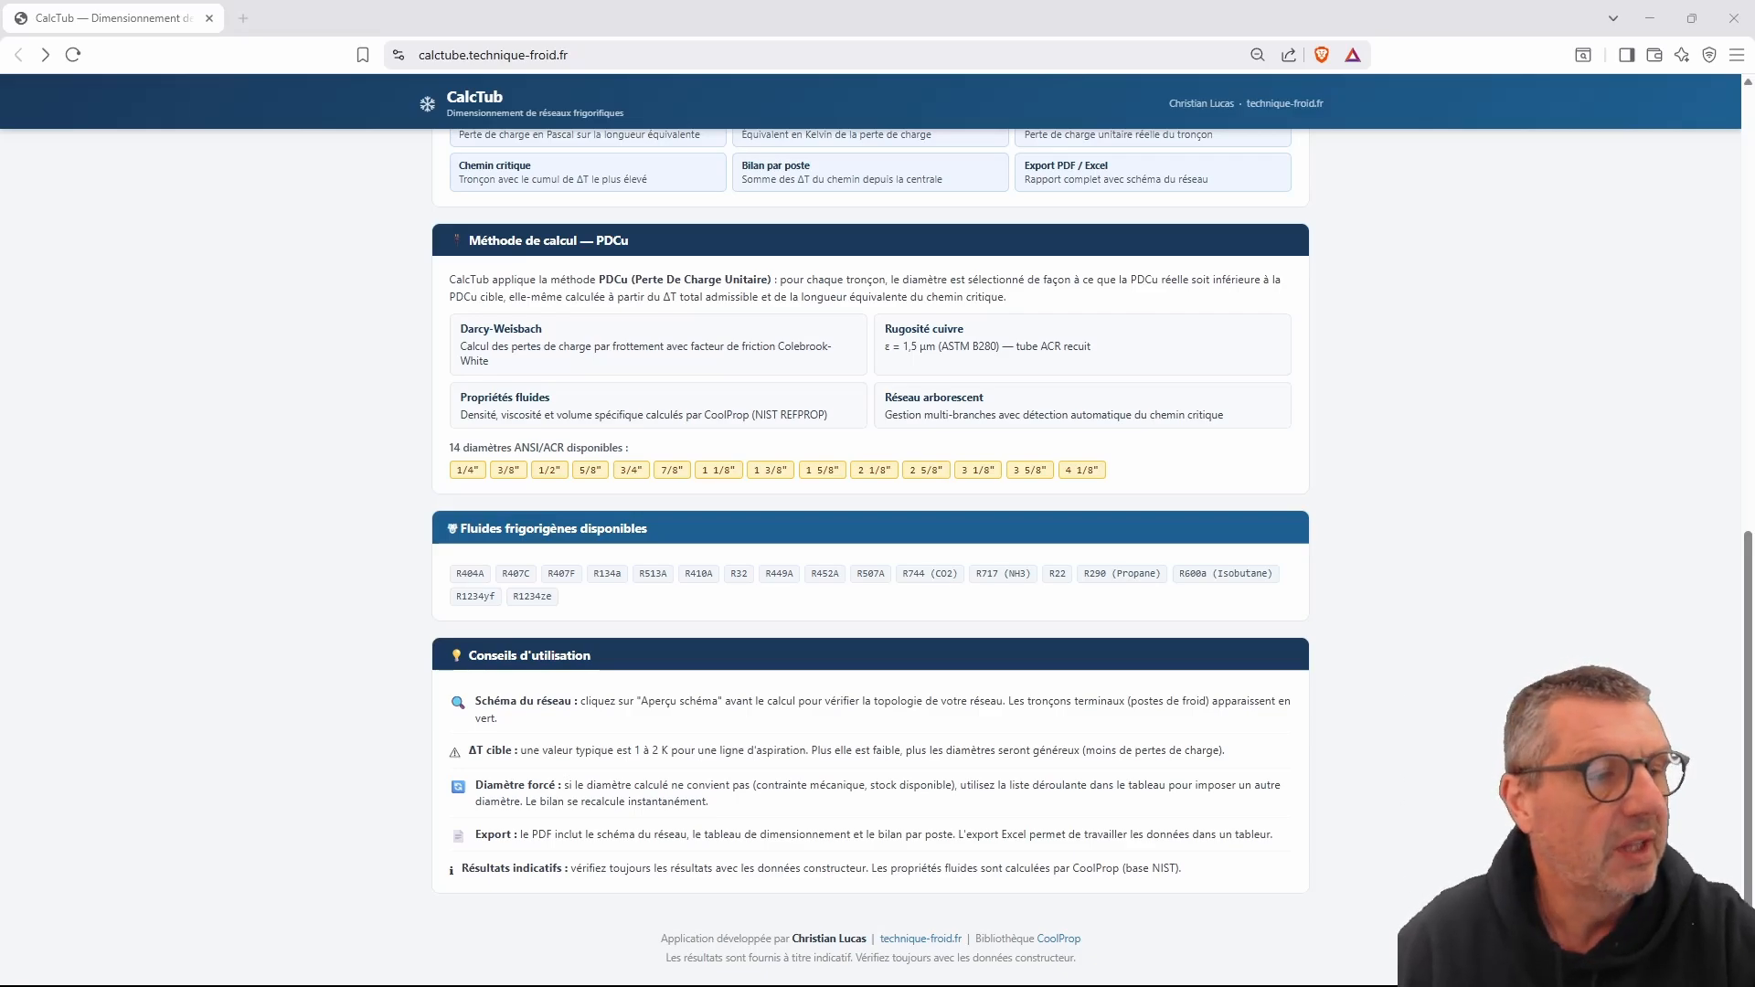
scroll(1397, 748, "up", 11)
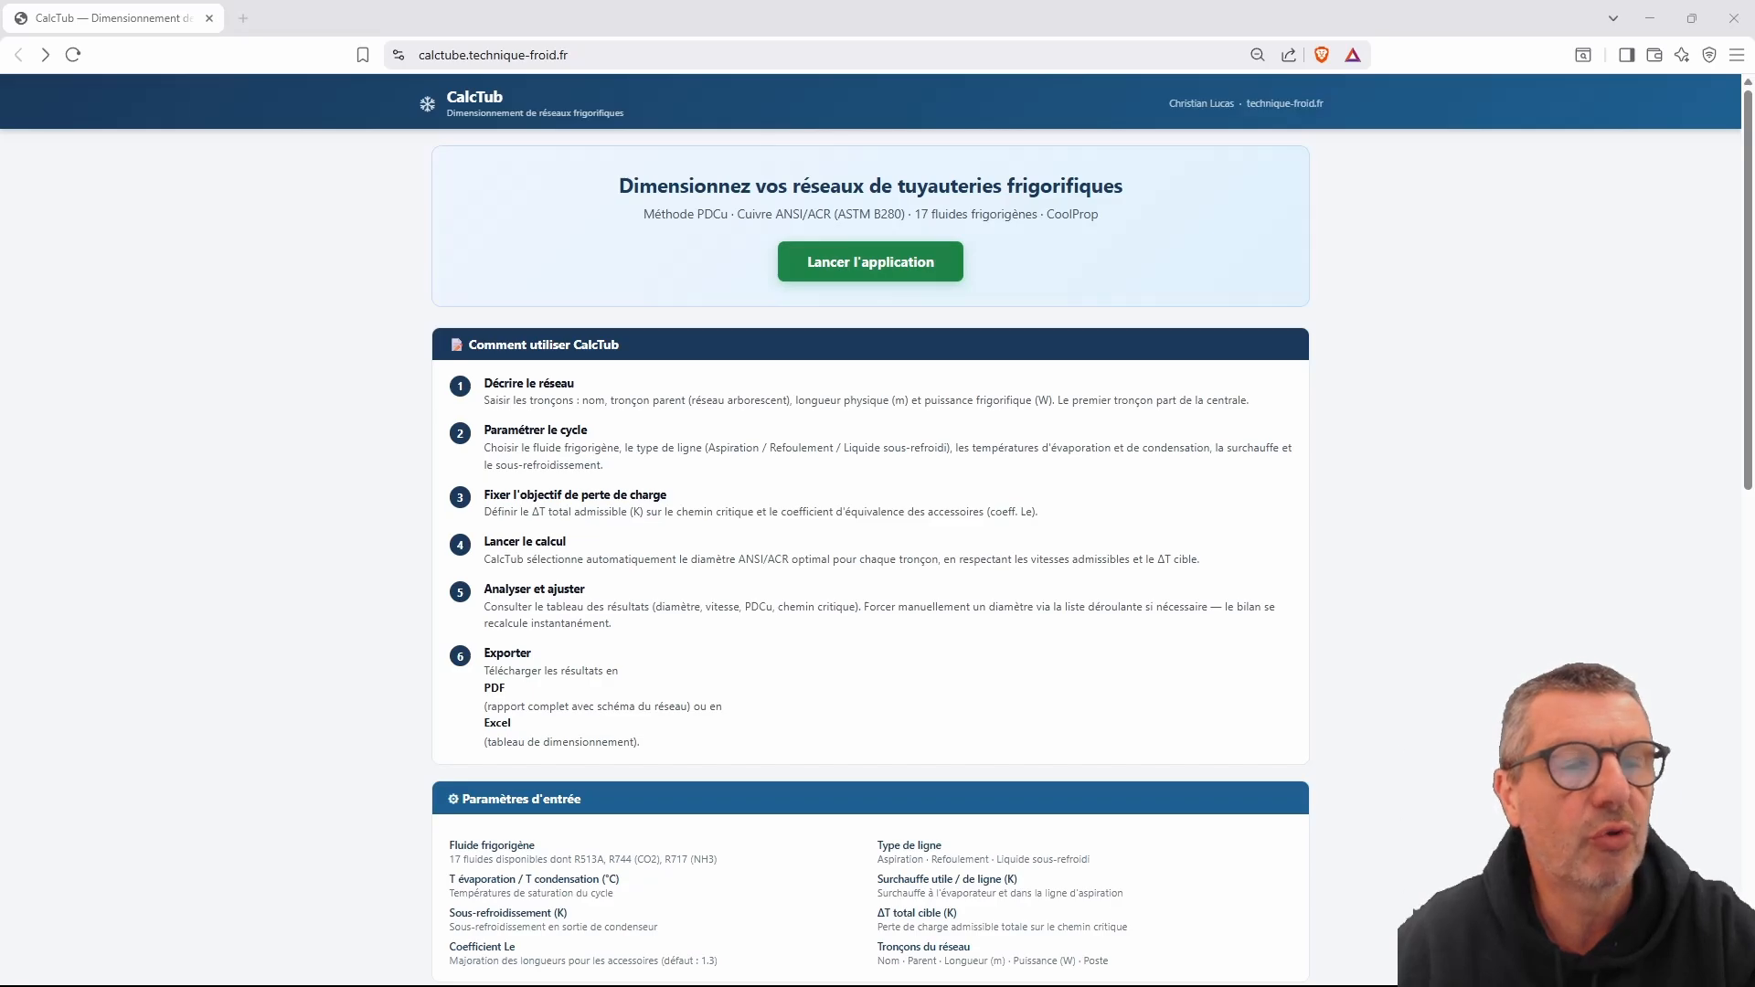
- Launch the pipe-sizing calculator and look over its preloaded cycle parameters and example piping network
left_click(882, 264)
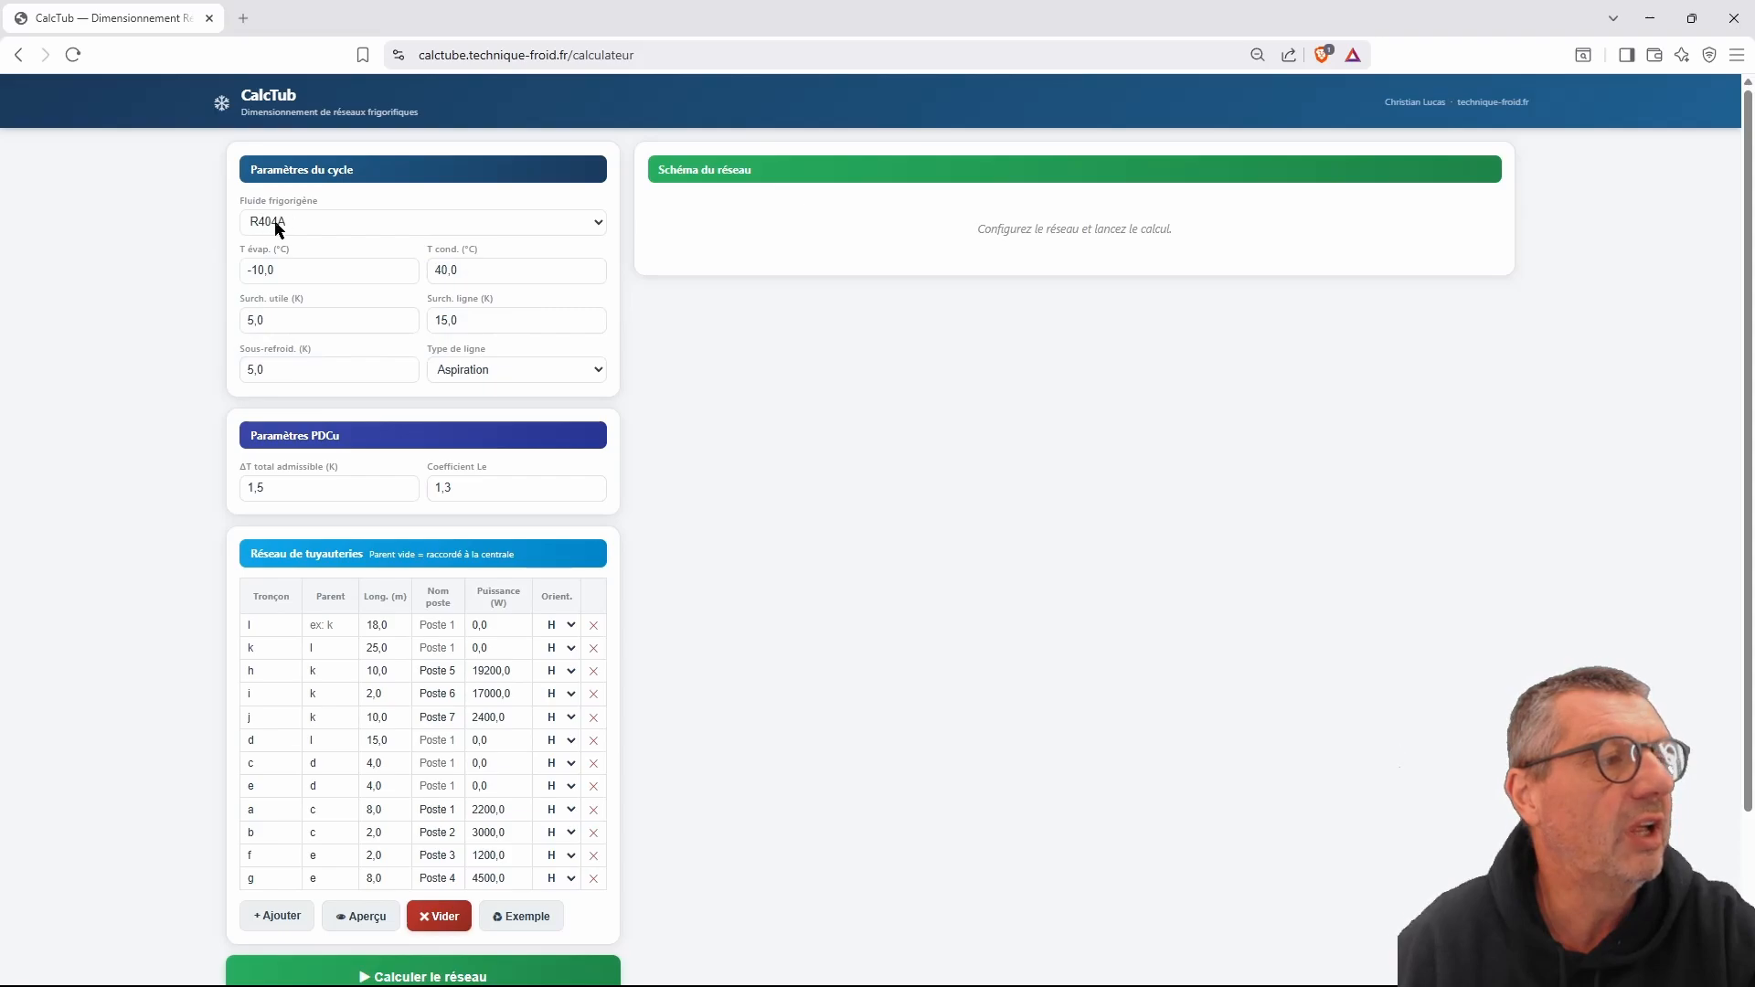
mouse_move(456, 354)
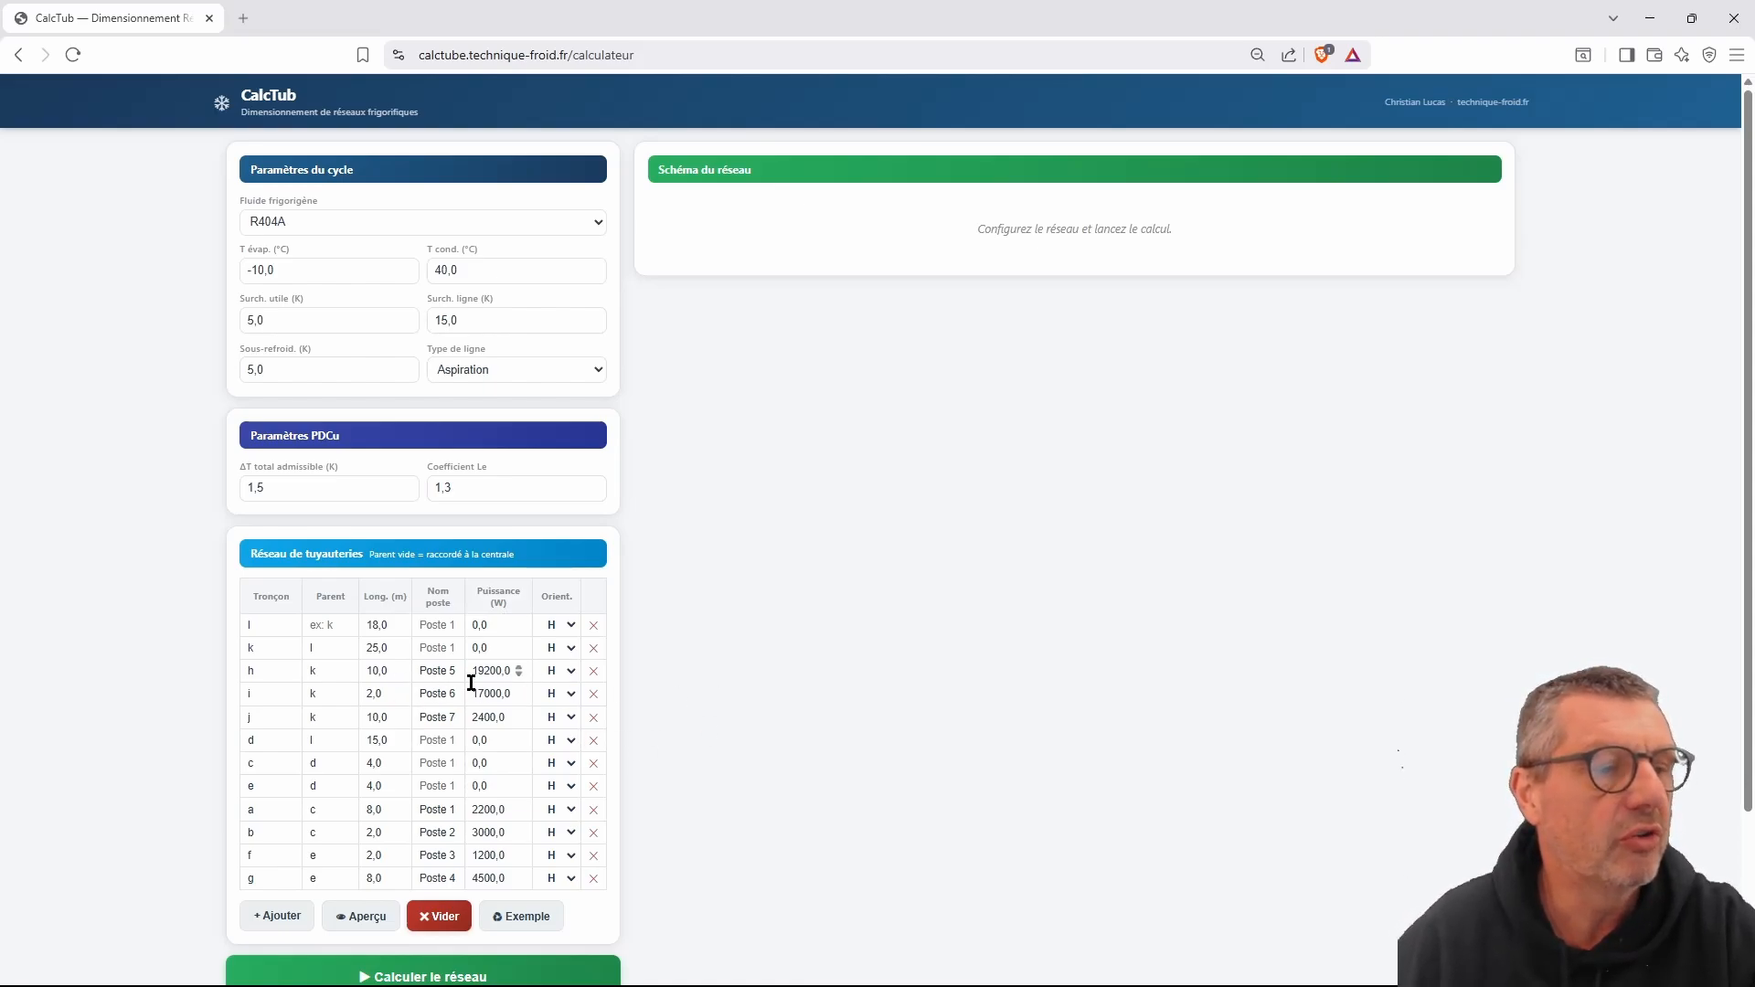
left_click(361, 921)
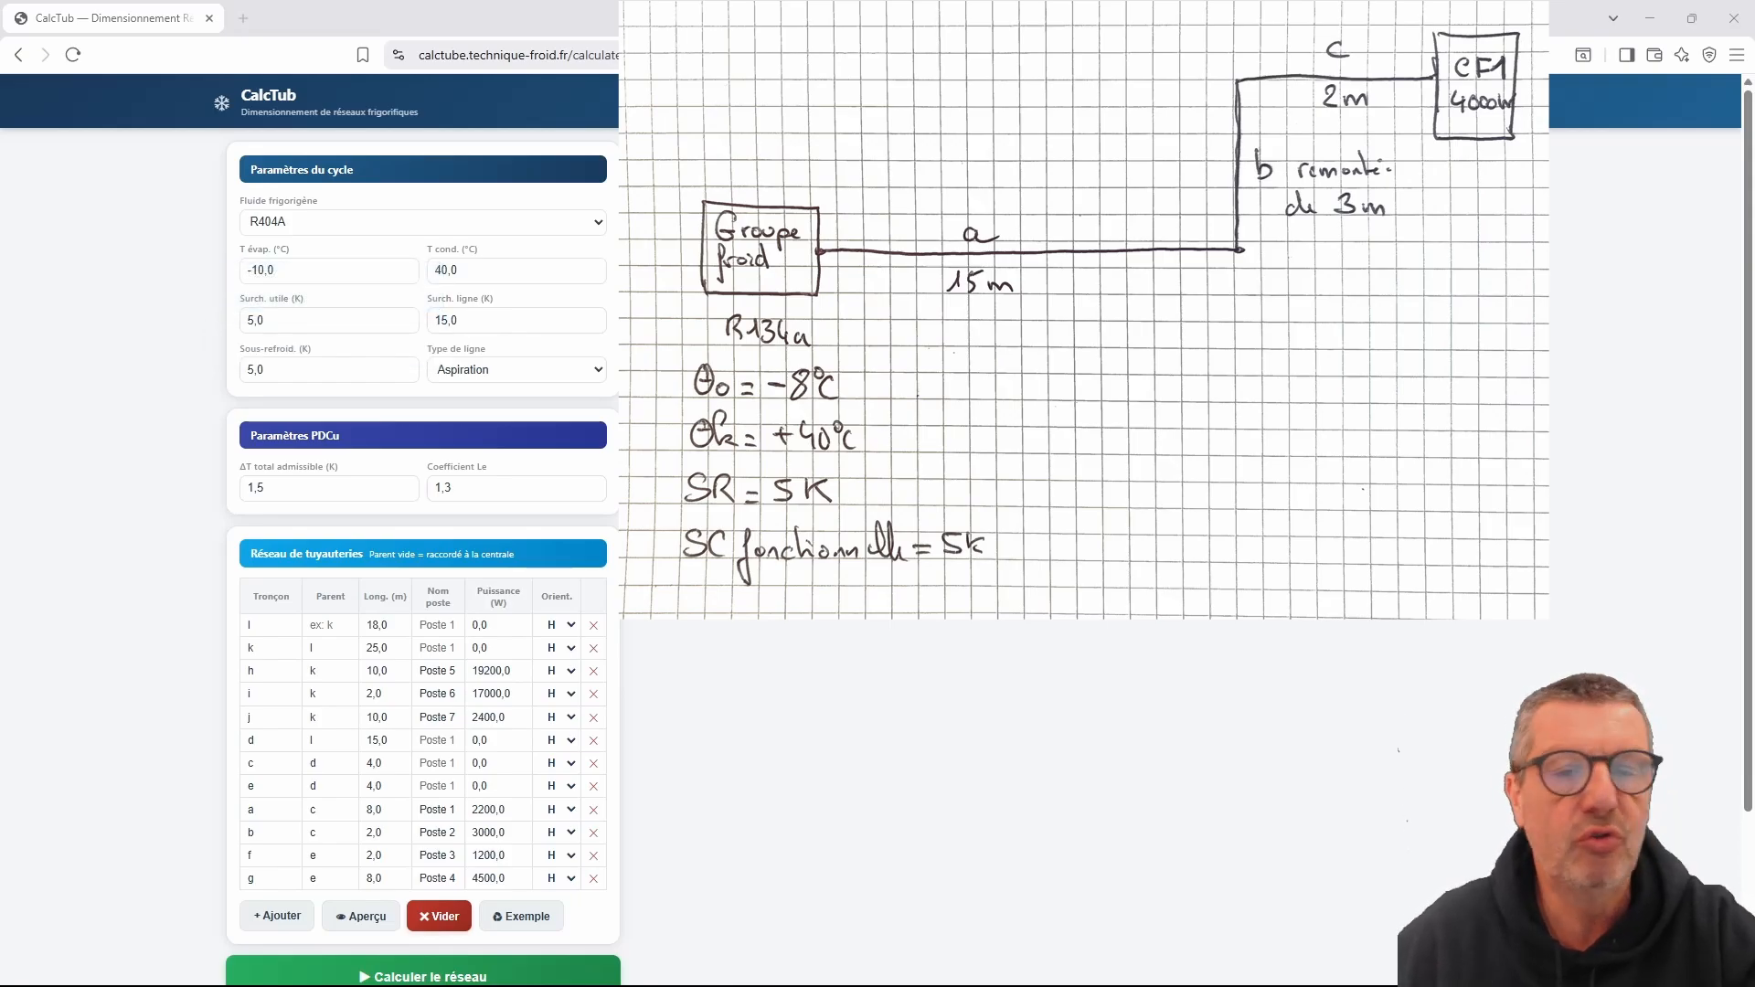
- Select R134a as the refrigerant and set the evaporating temperature to -8 °C
left_click(347, 320)
triple_click(268, 274)
key("BackSpace")
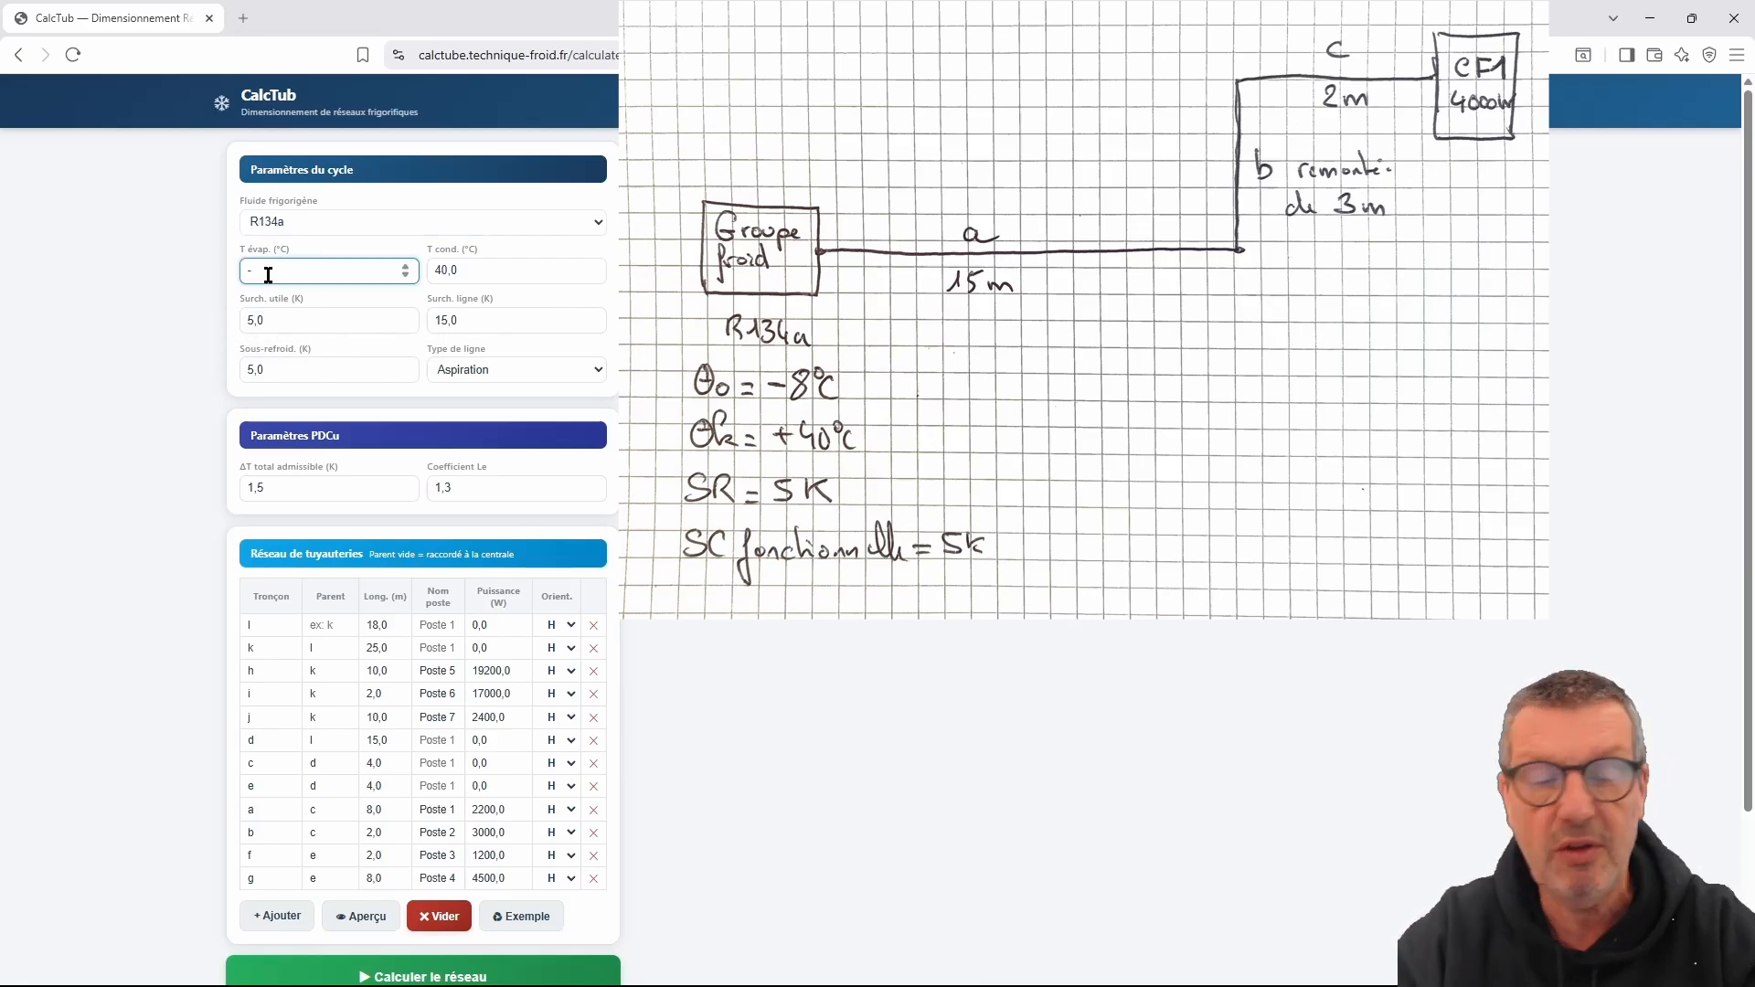
left_click(499, 276)
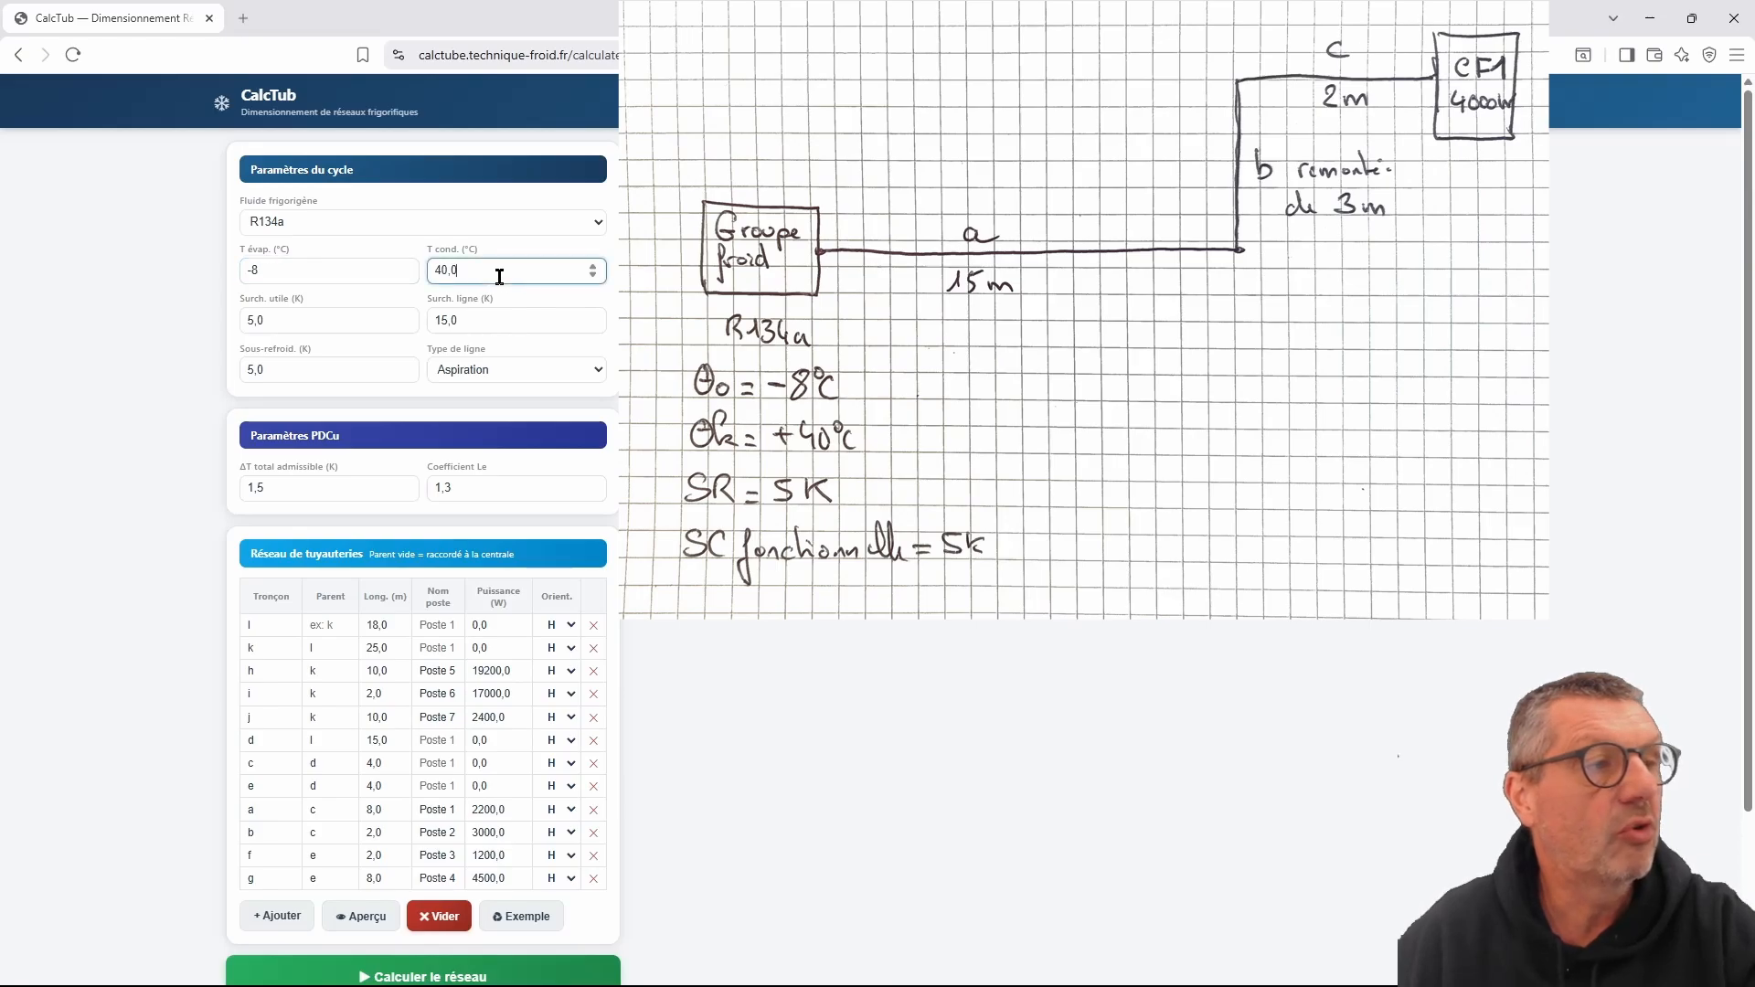
- Set the line superheat to 10 K and choose Aspiration as the line type
left_click(308, 320)
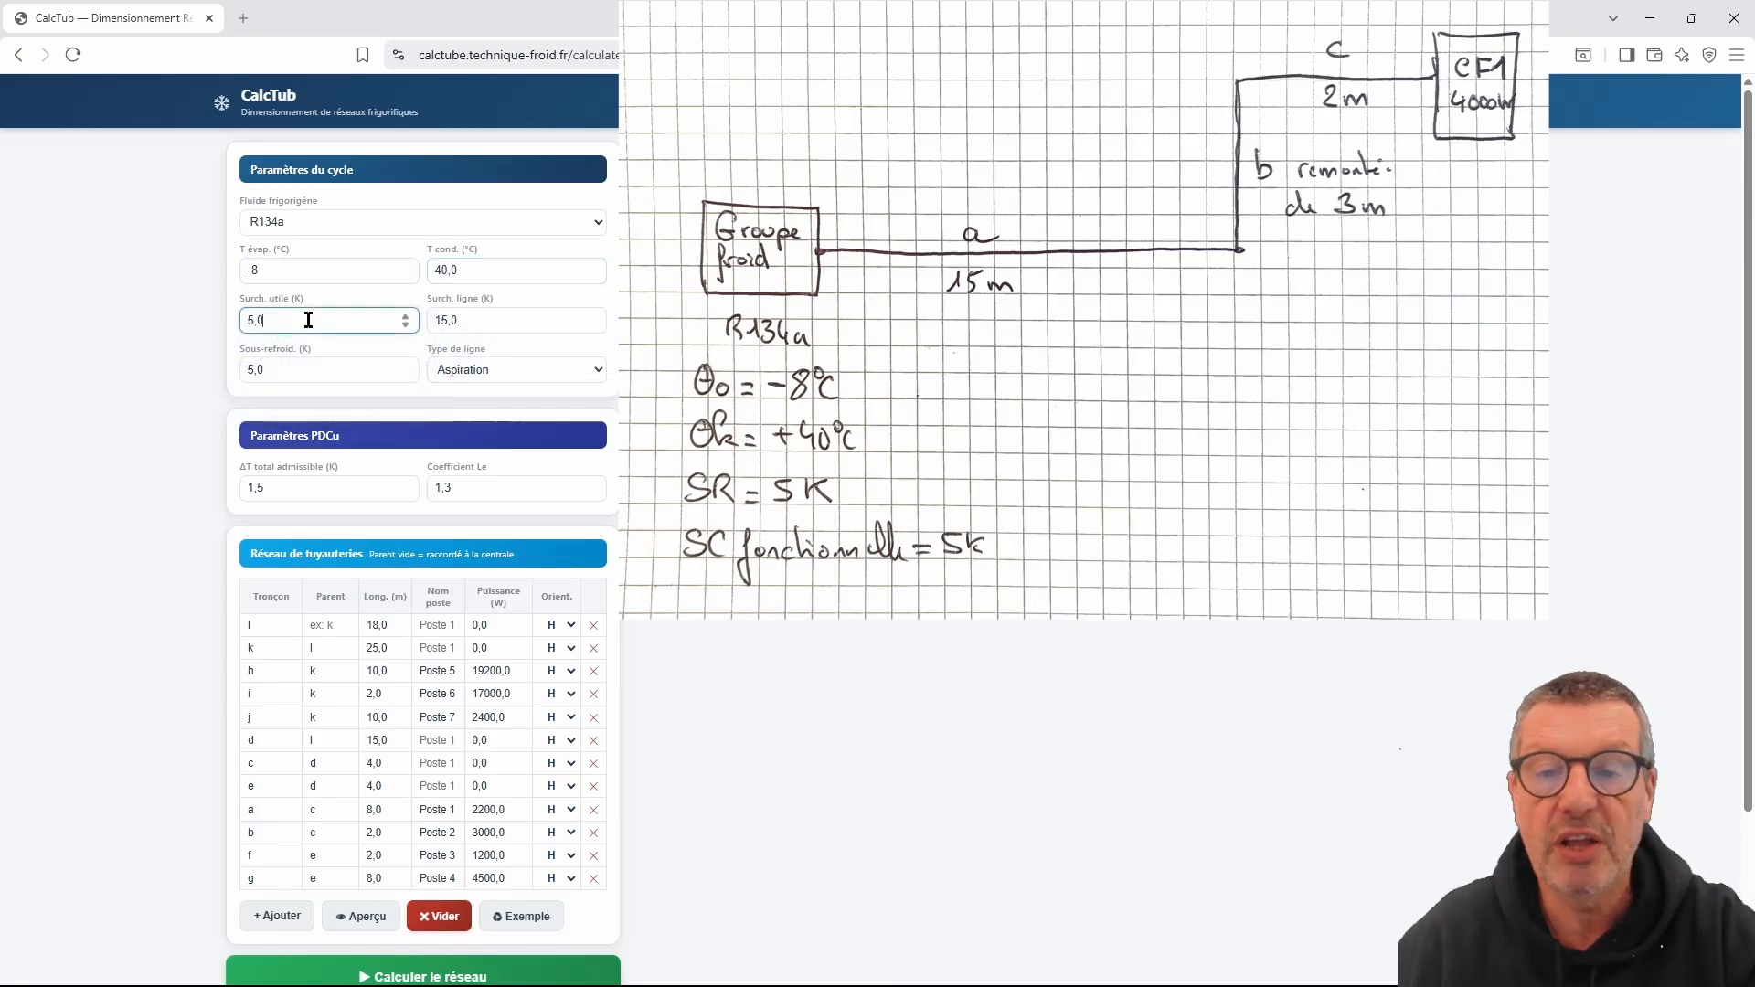
left_click(473, 319)
key("ctrl+a")
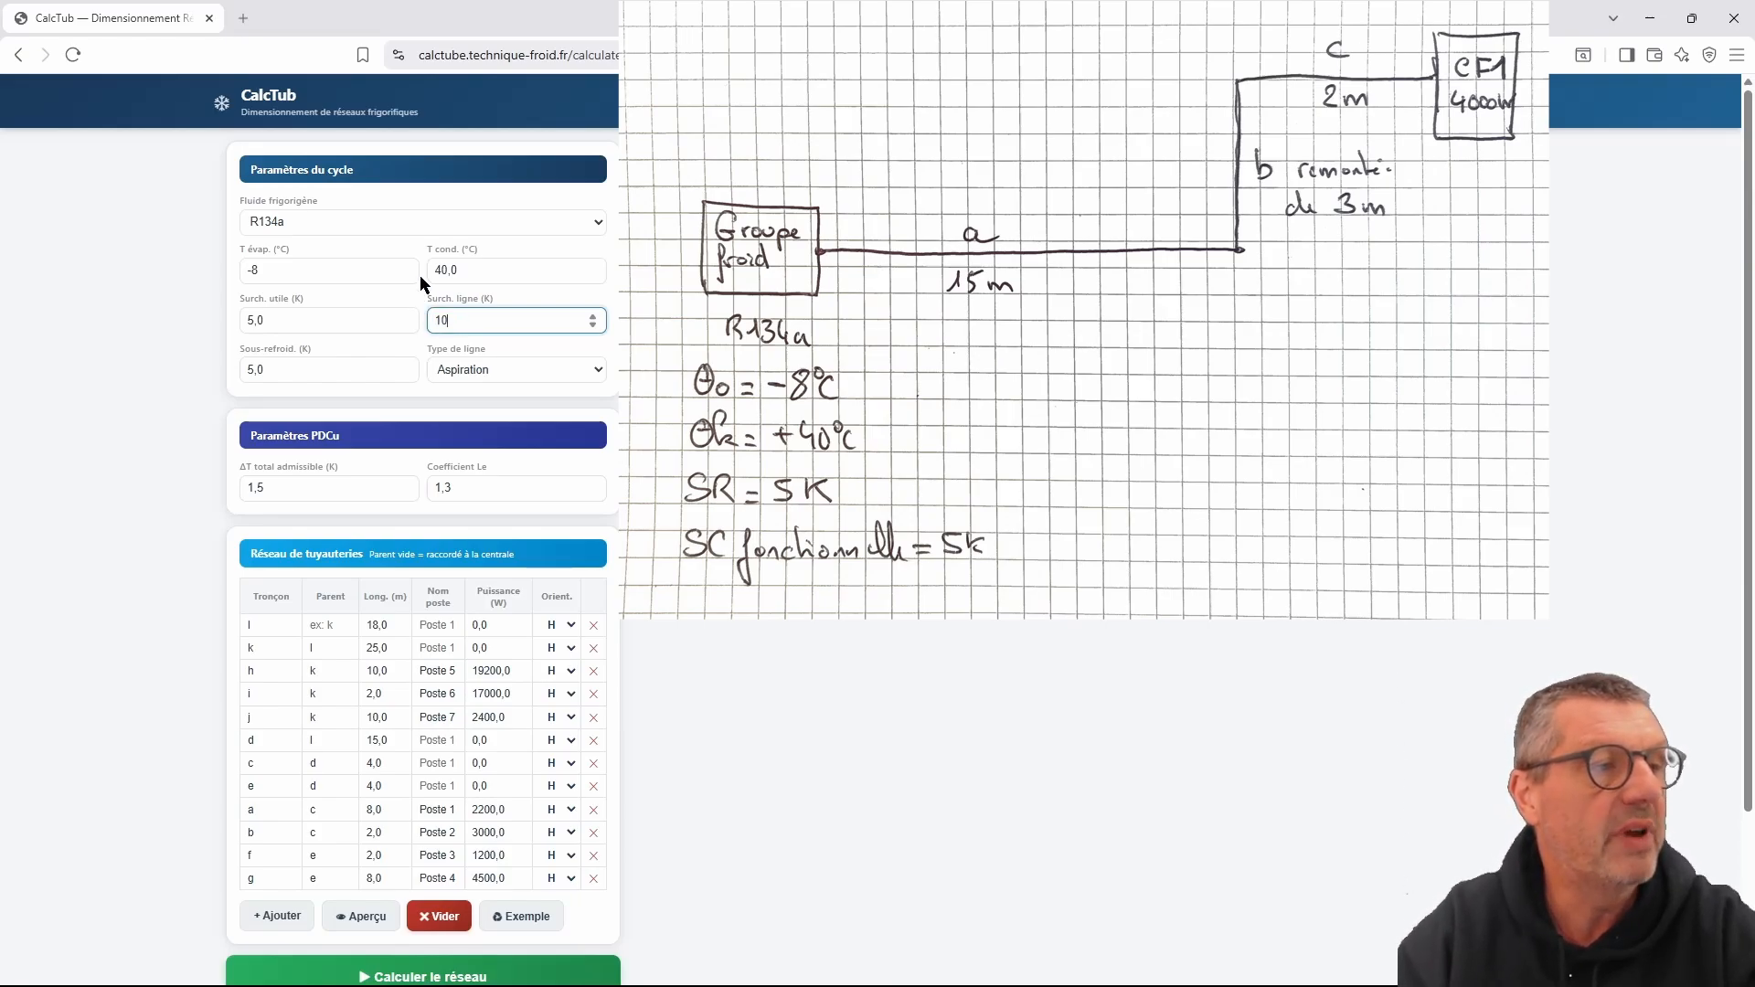
left_click(300, 378)
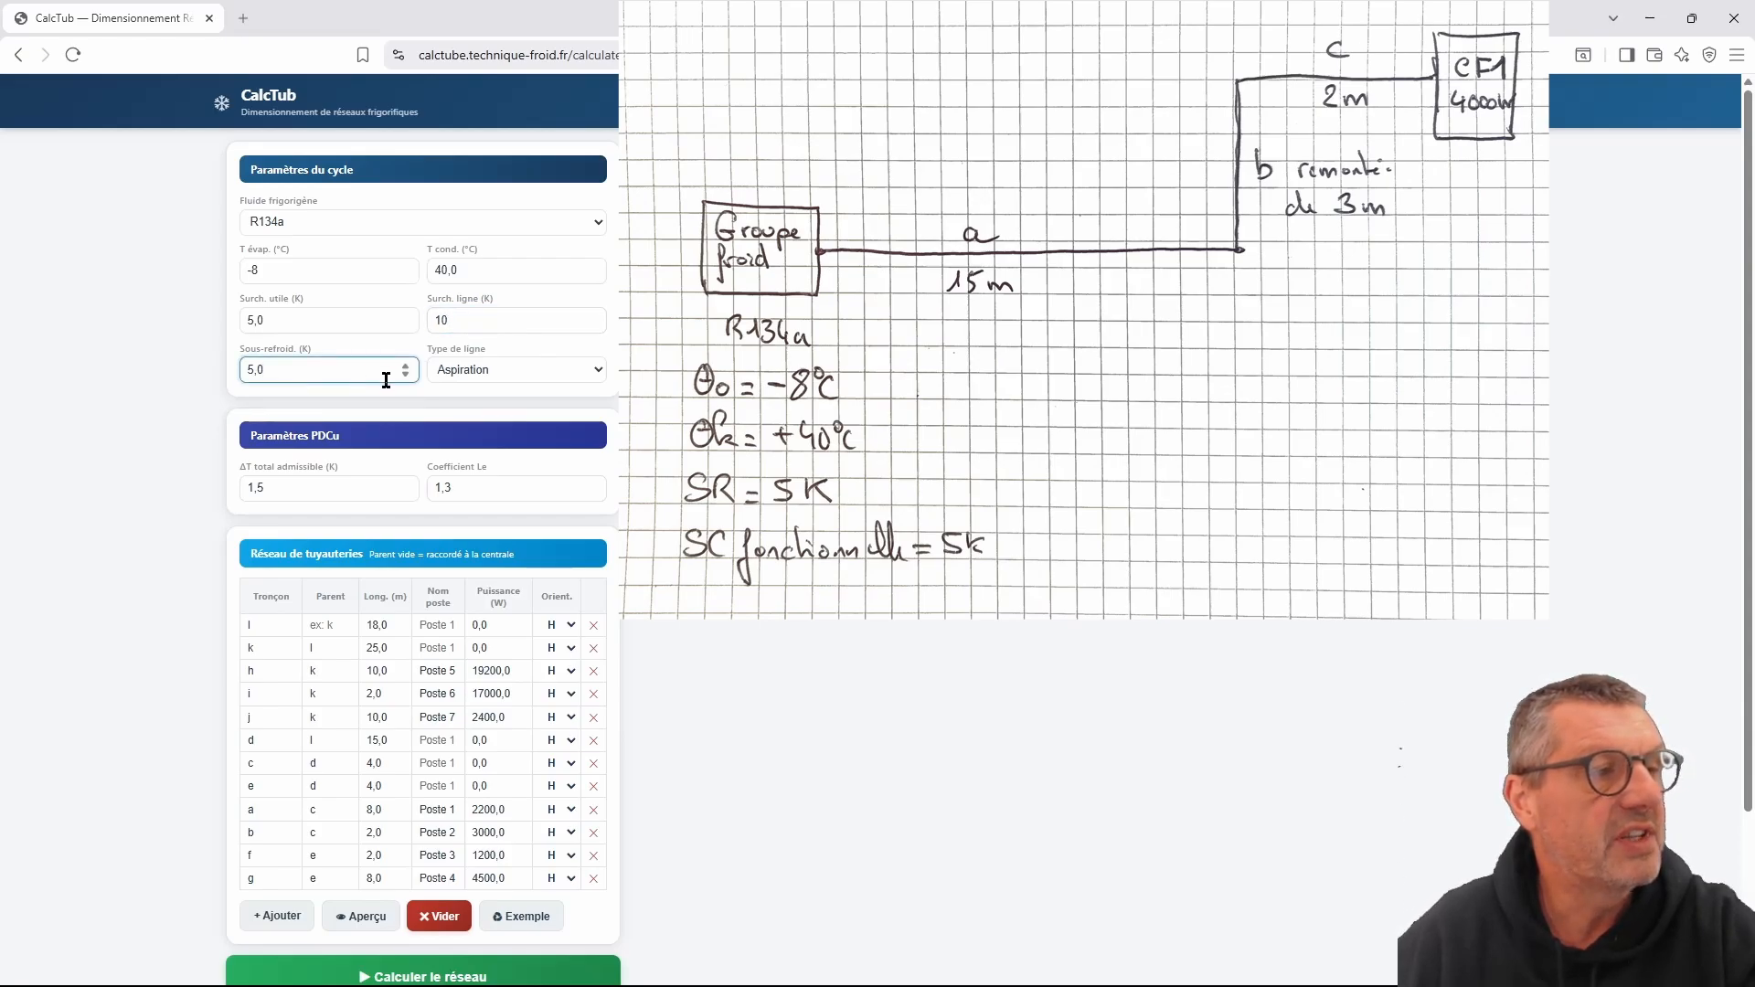
key("Tab")
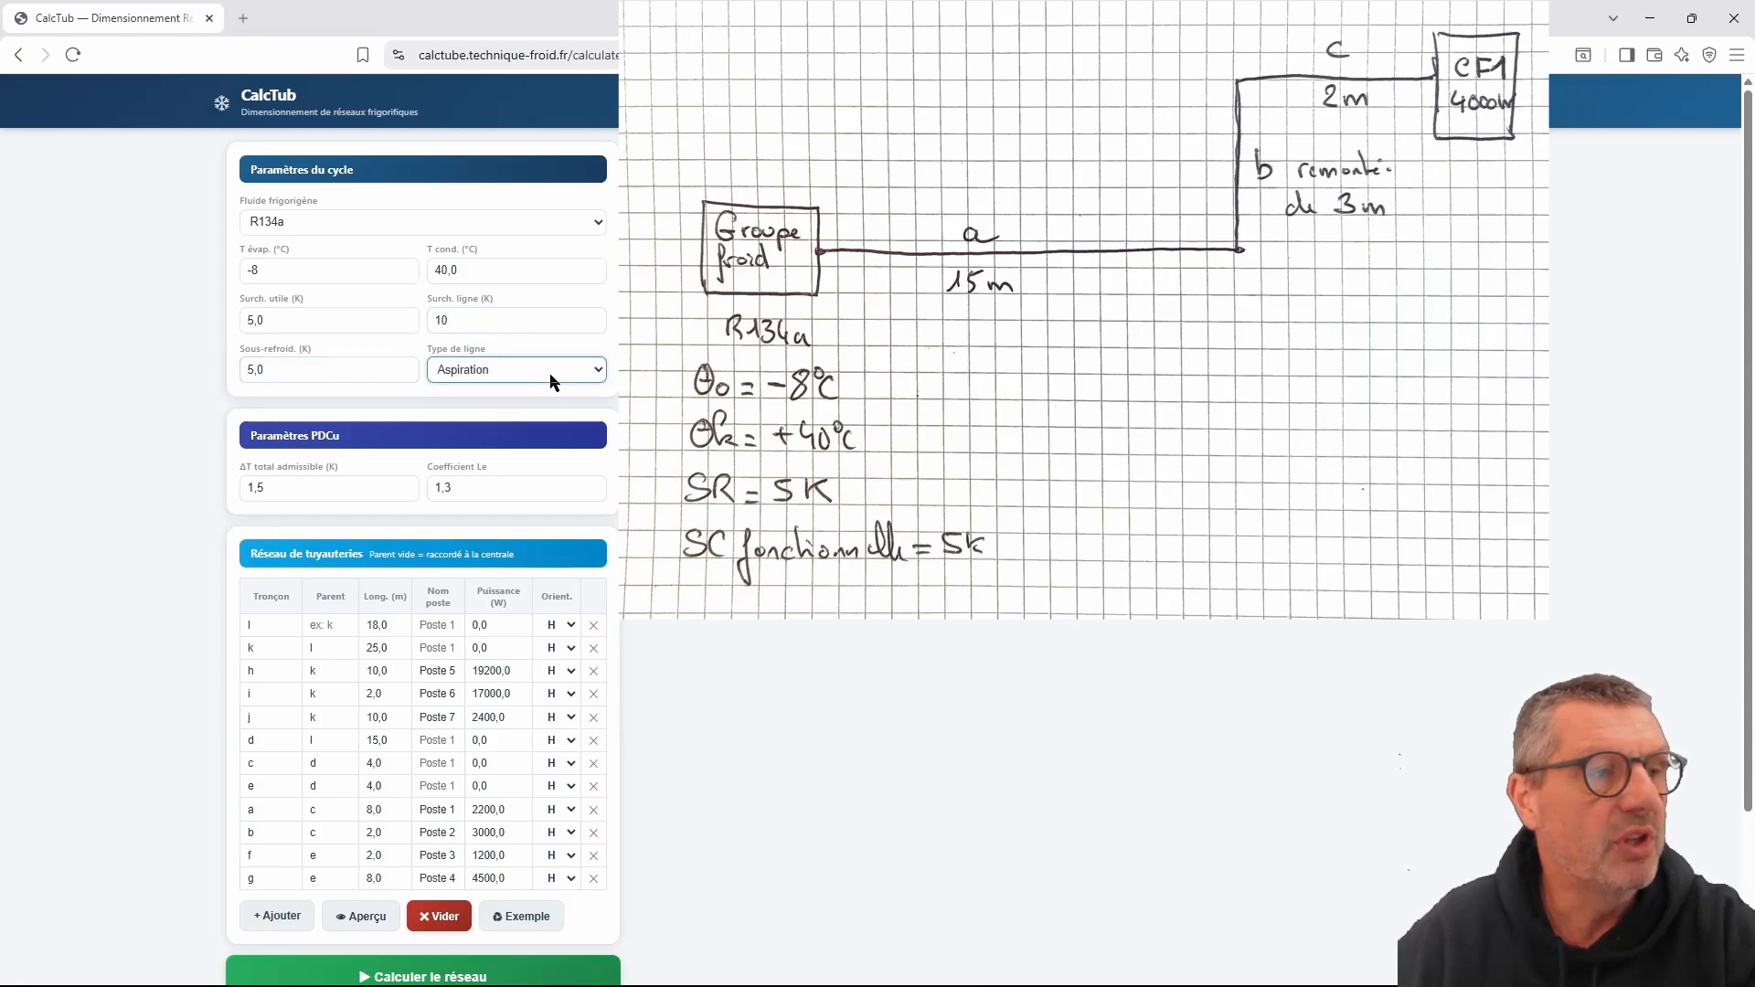
left_click(552, 376)
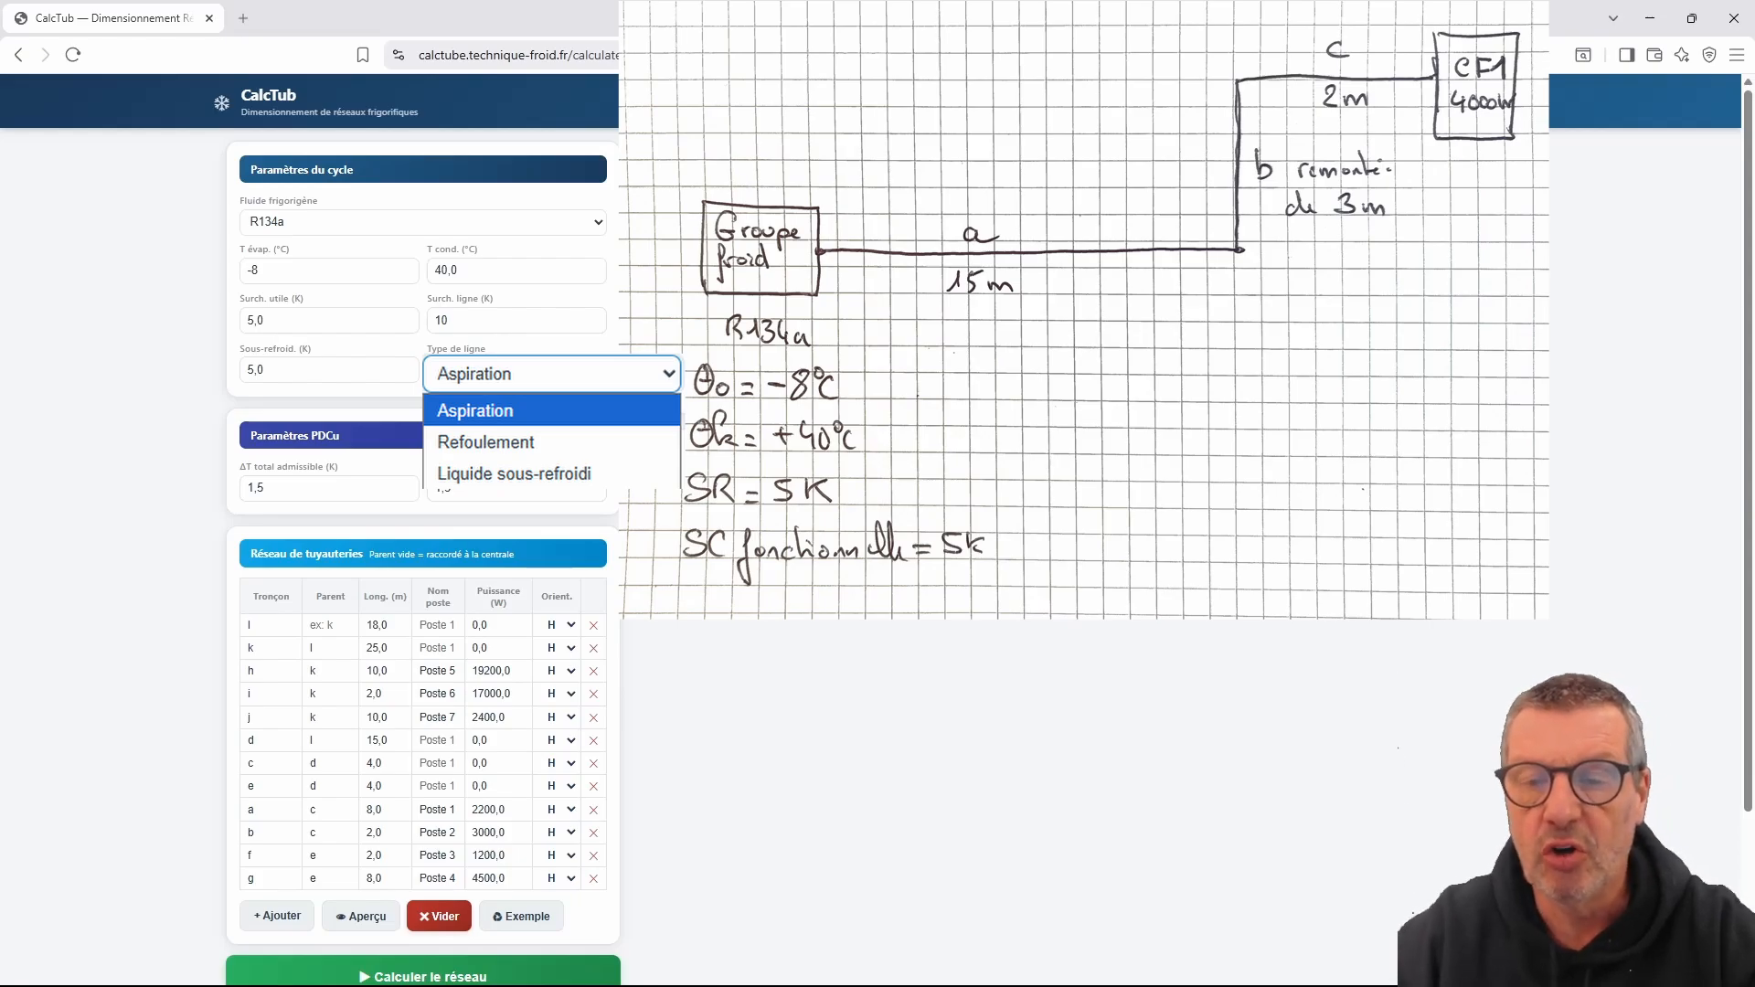
left_click(539, 418)
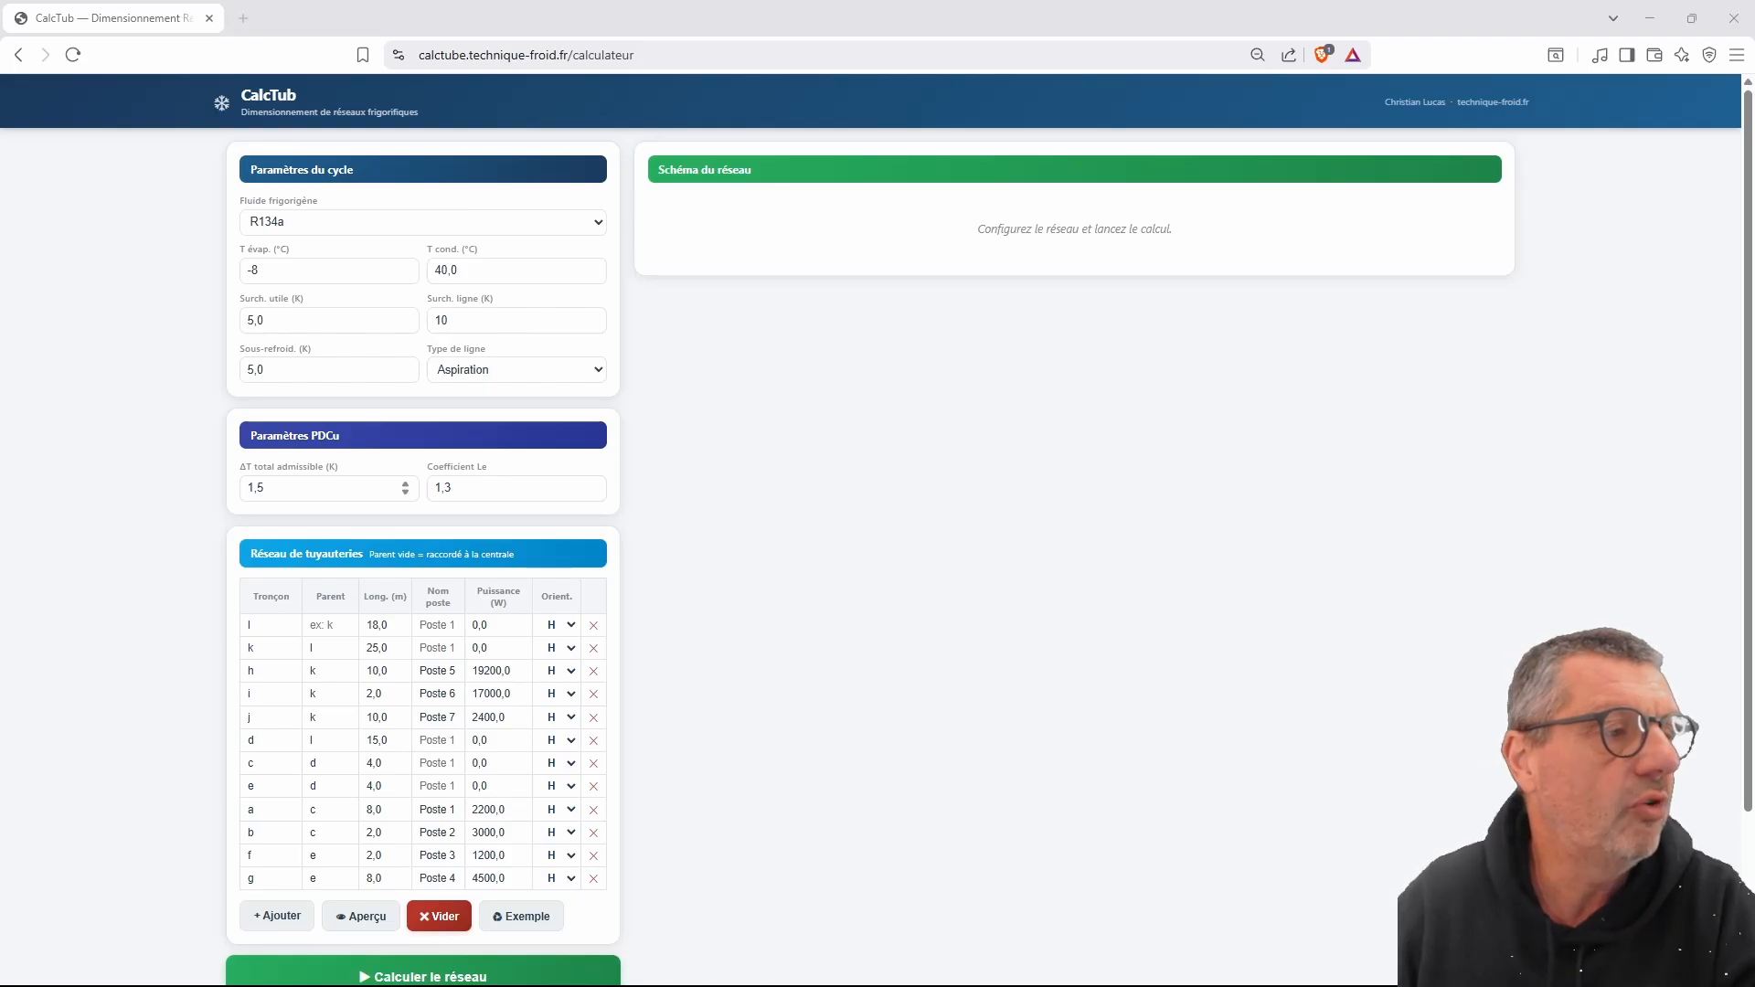
- Set the total allowable ΔT to 2 K and the Le coefficient to 1,4 in the PDCu parameters
left_click(405, 483)
left_click(405, 483)
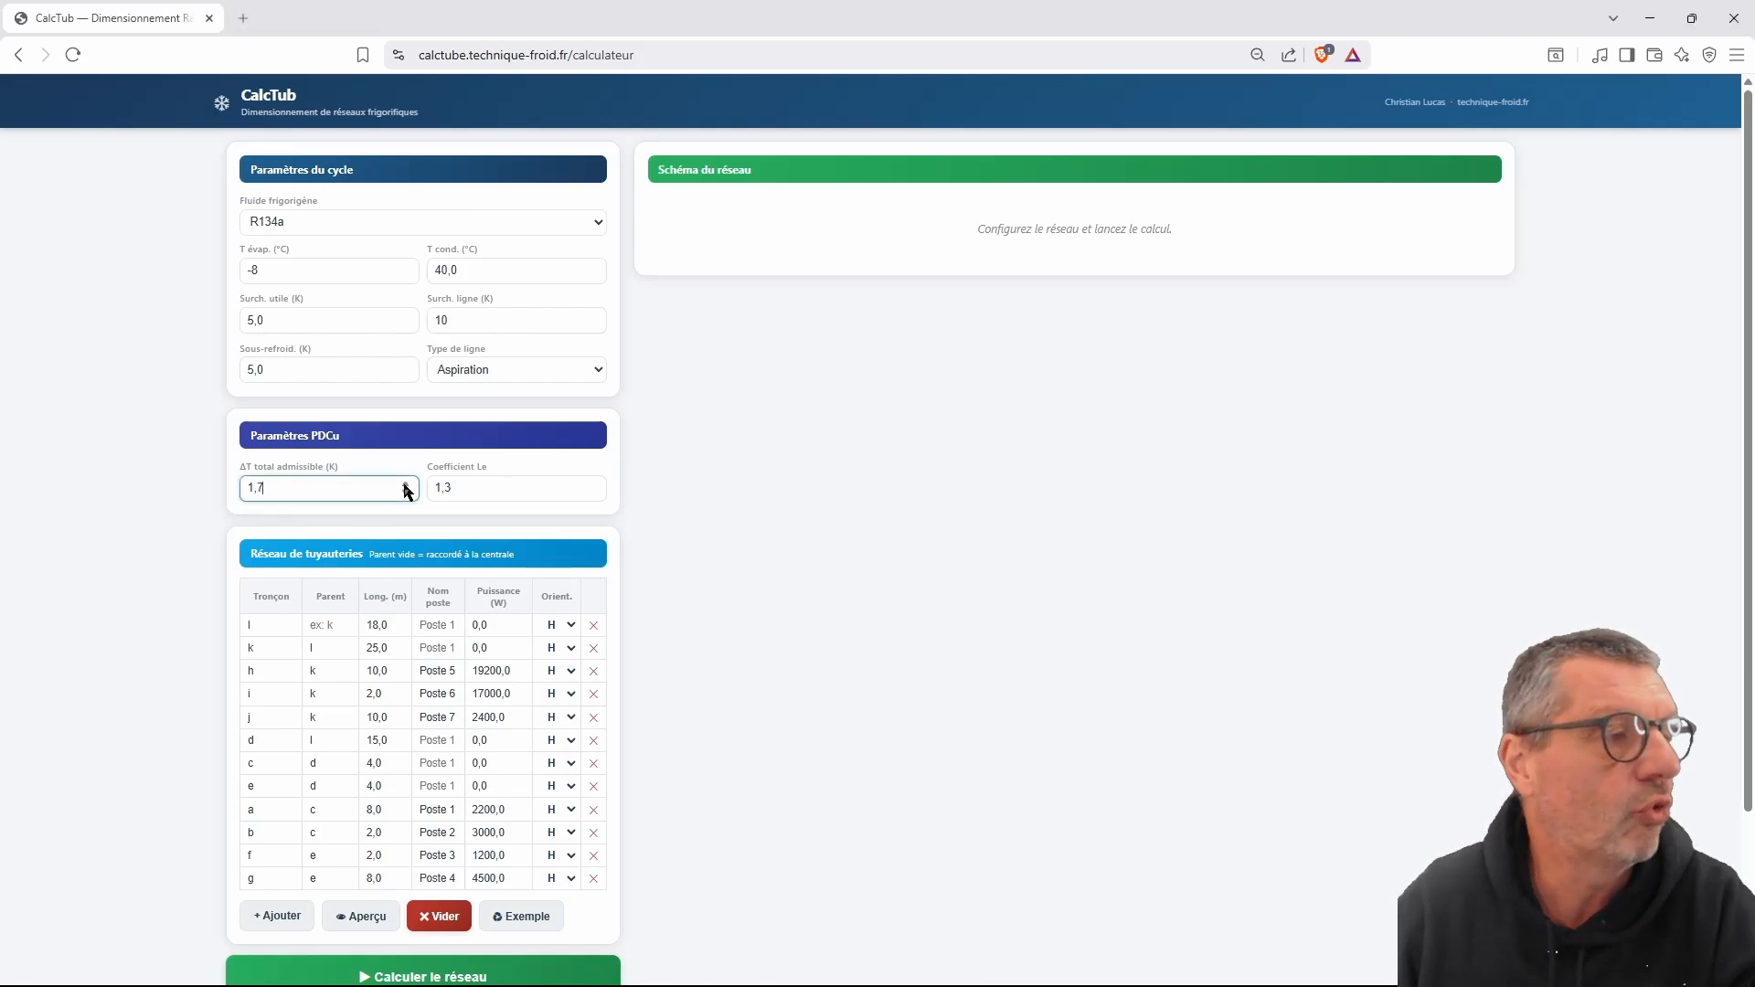
left_click(404, 483)
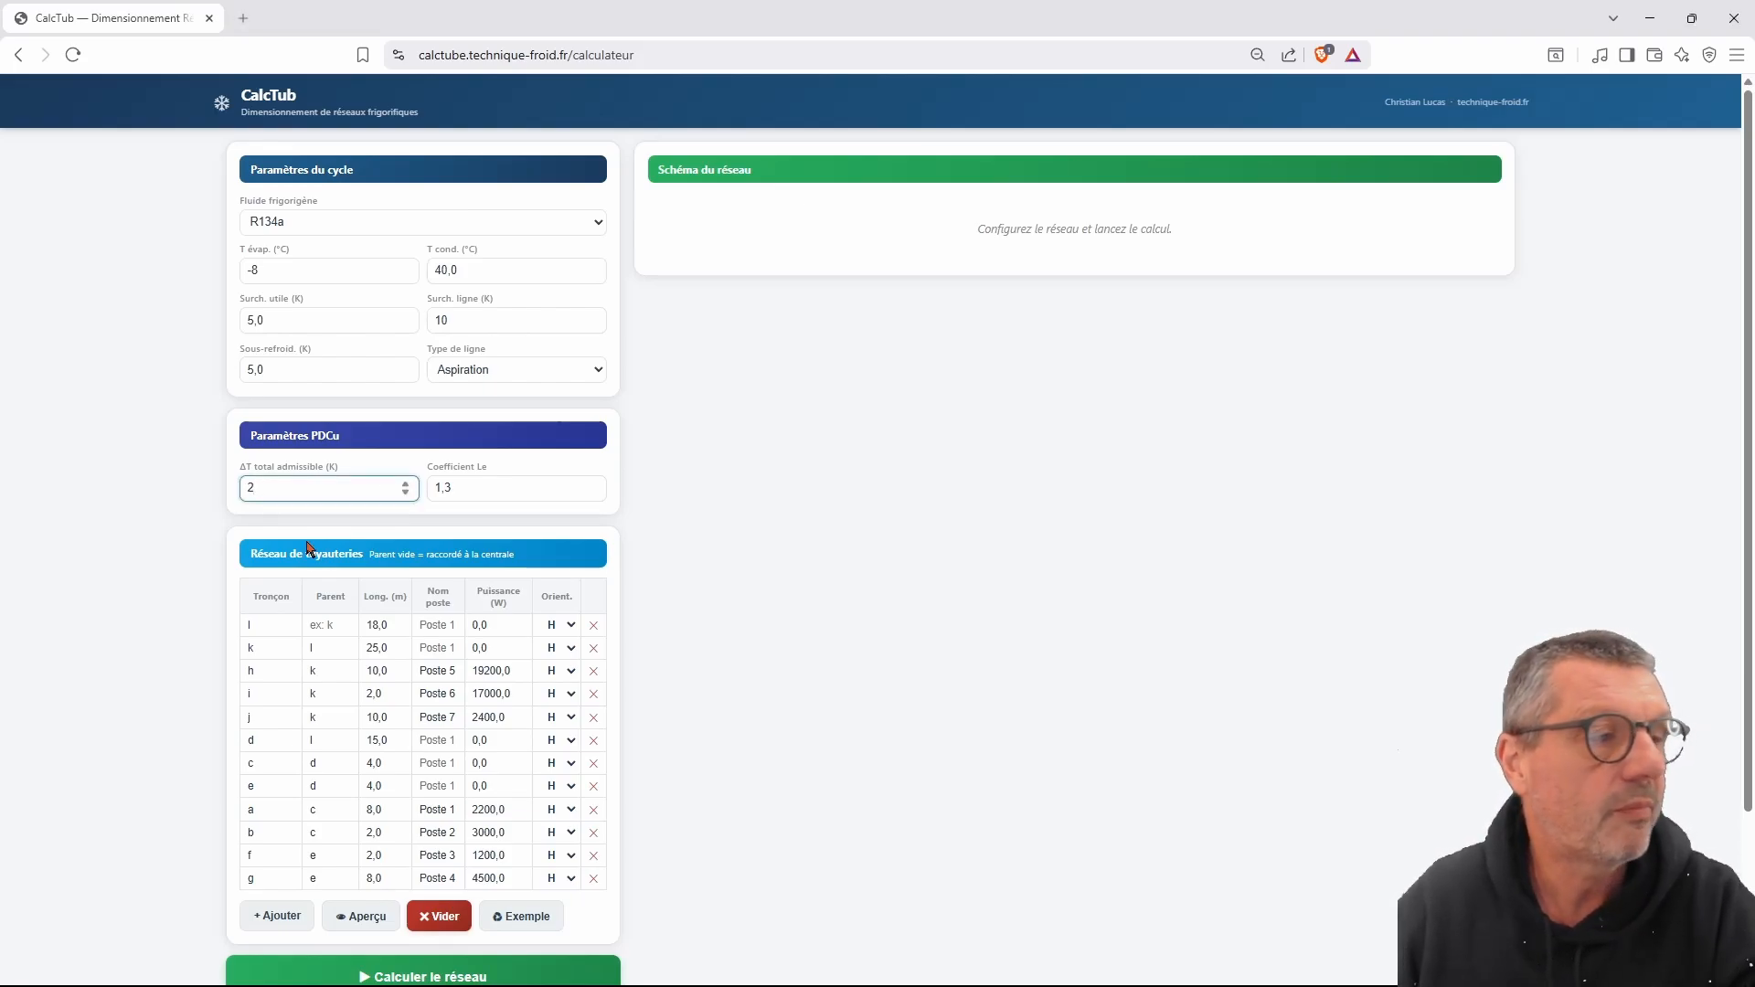
left_click(489, 487)
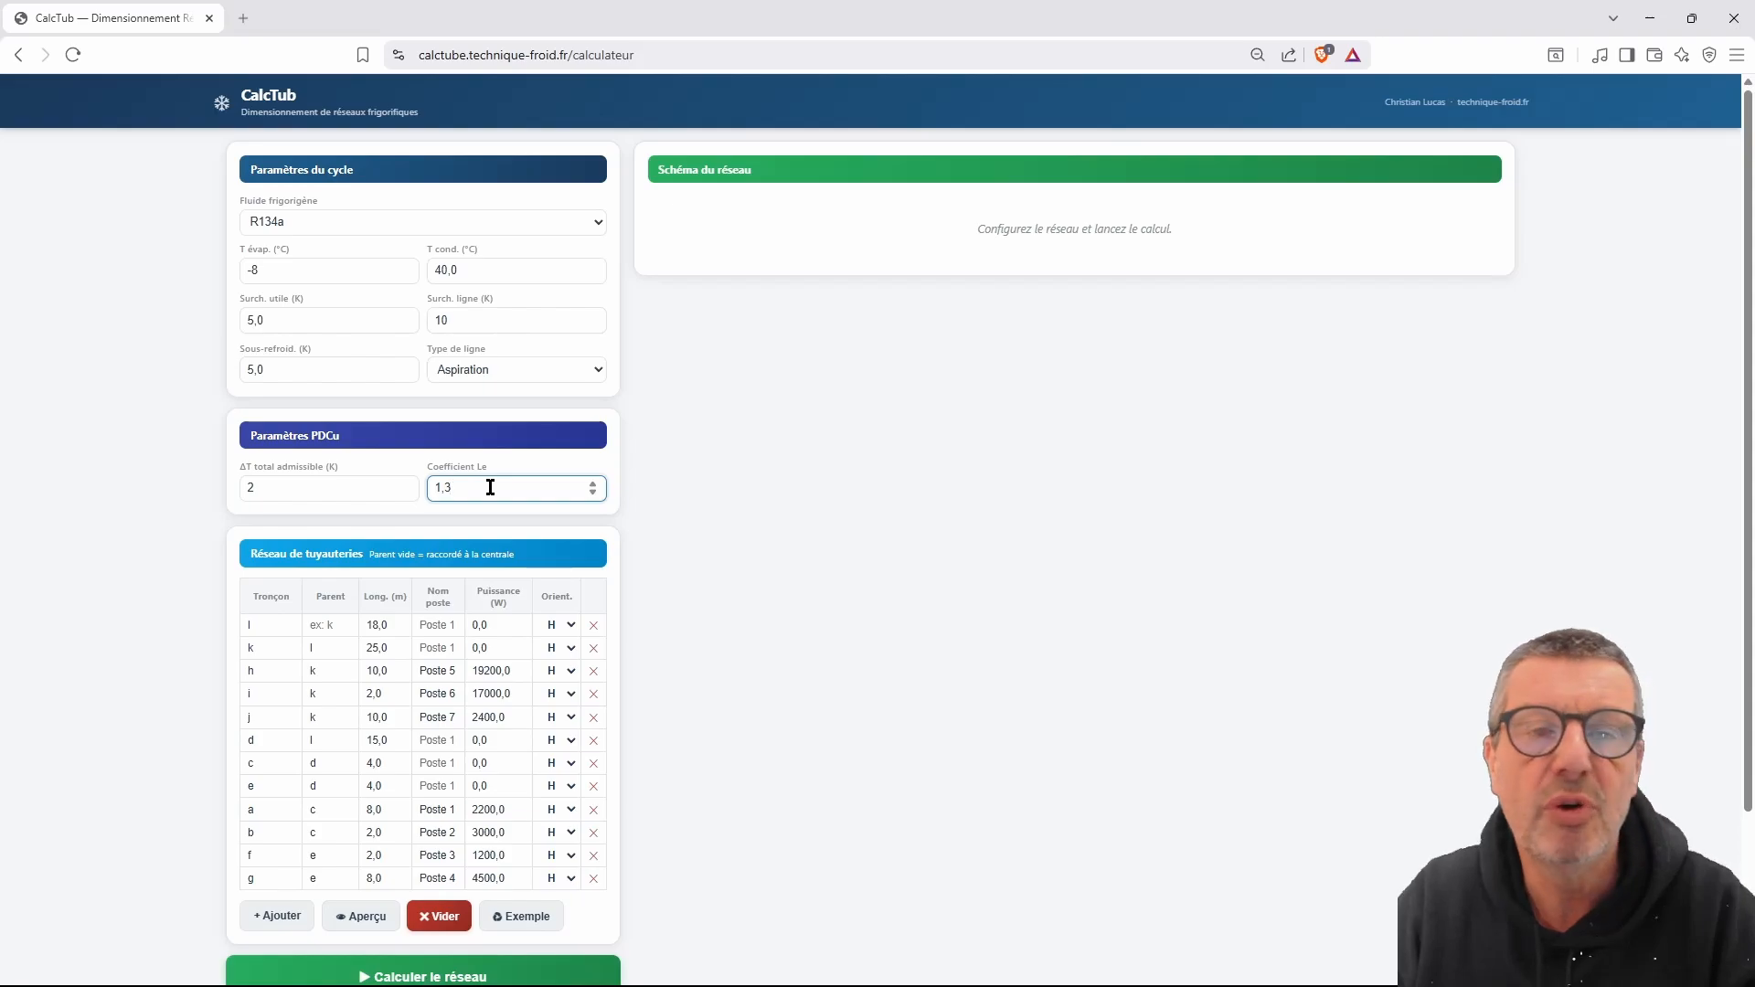
left_click(592, 485)
left_click(592, 485)
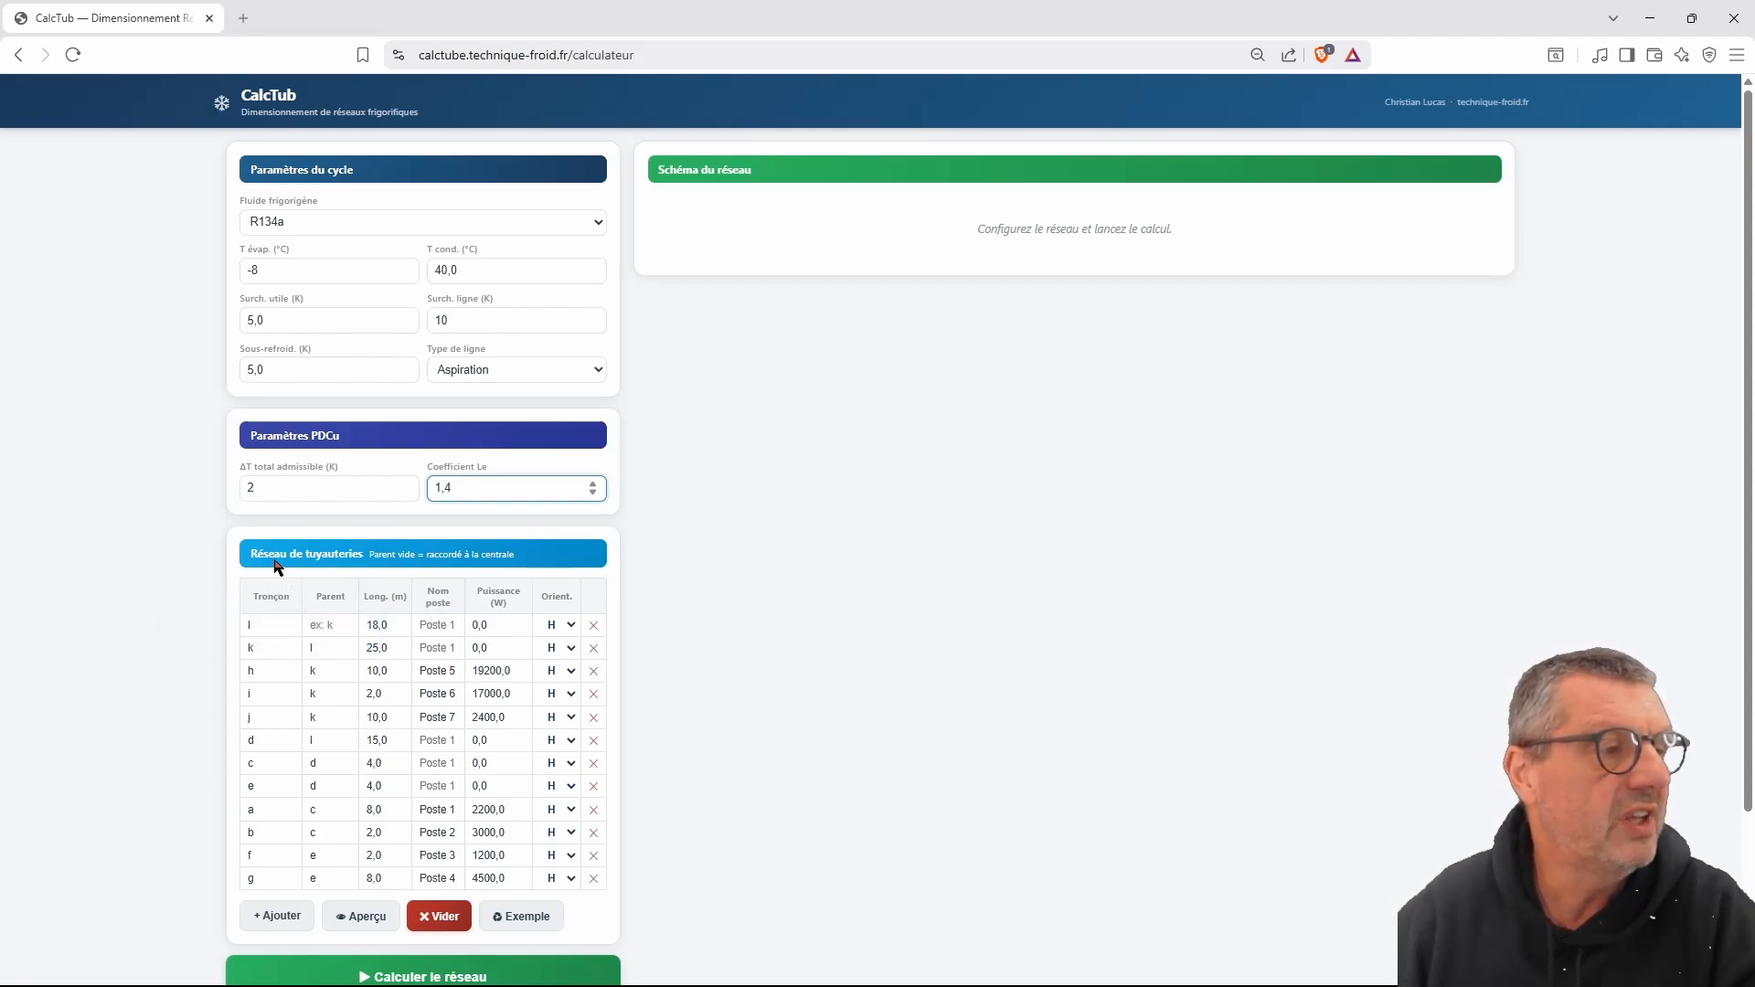
- Display the example network's diagram, and clear all of its rows to start a new network
left_click(429, 974)
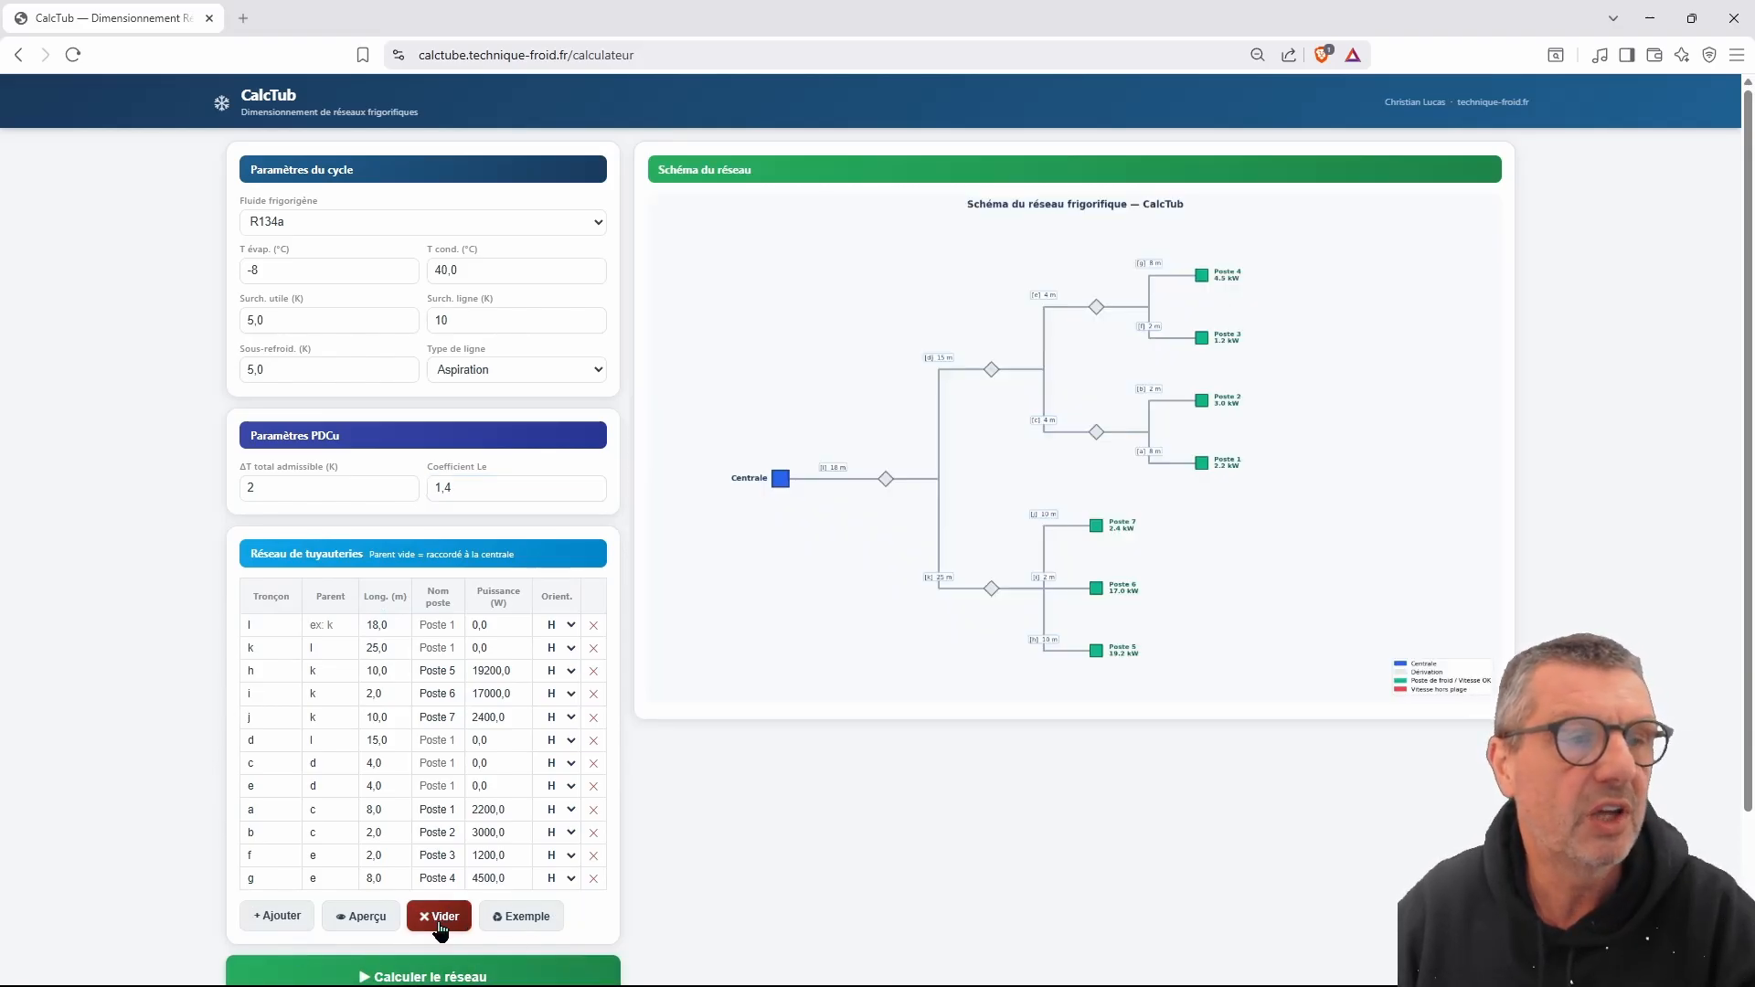
left_click(440, 926)
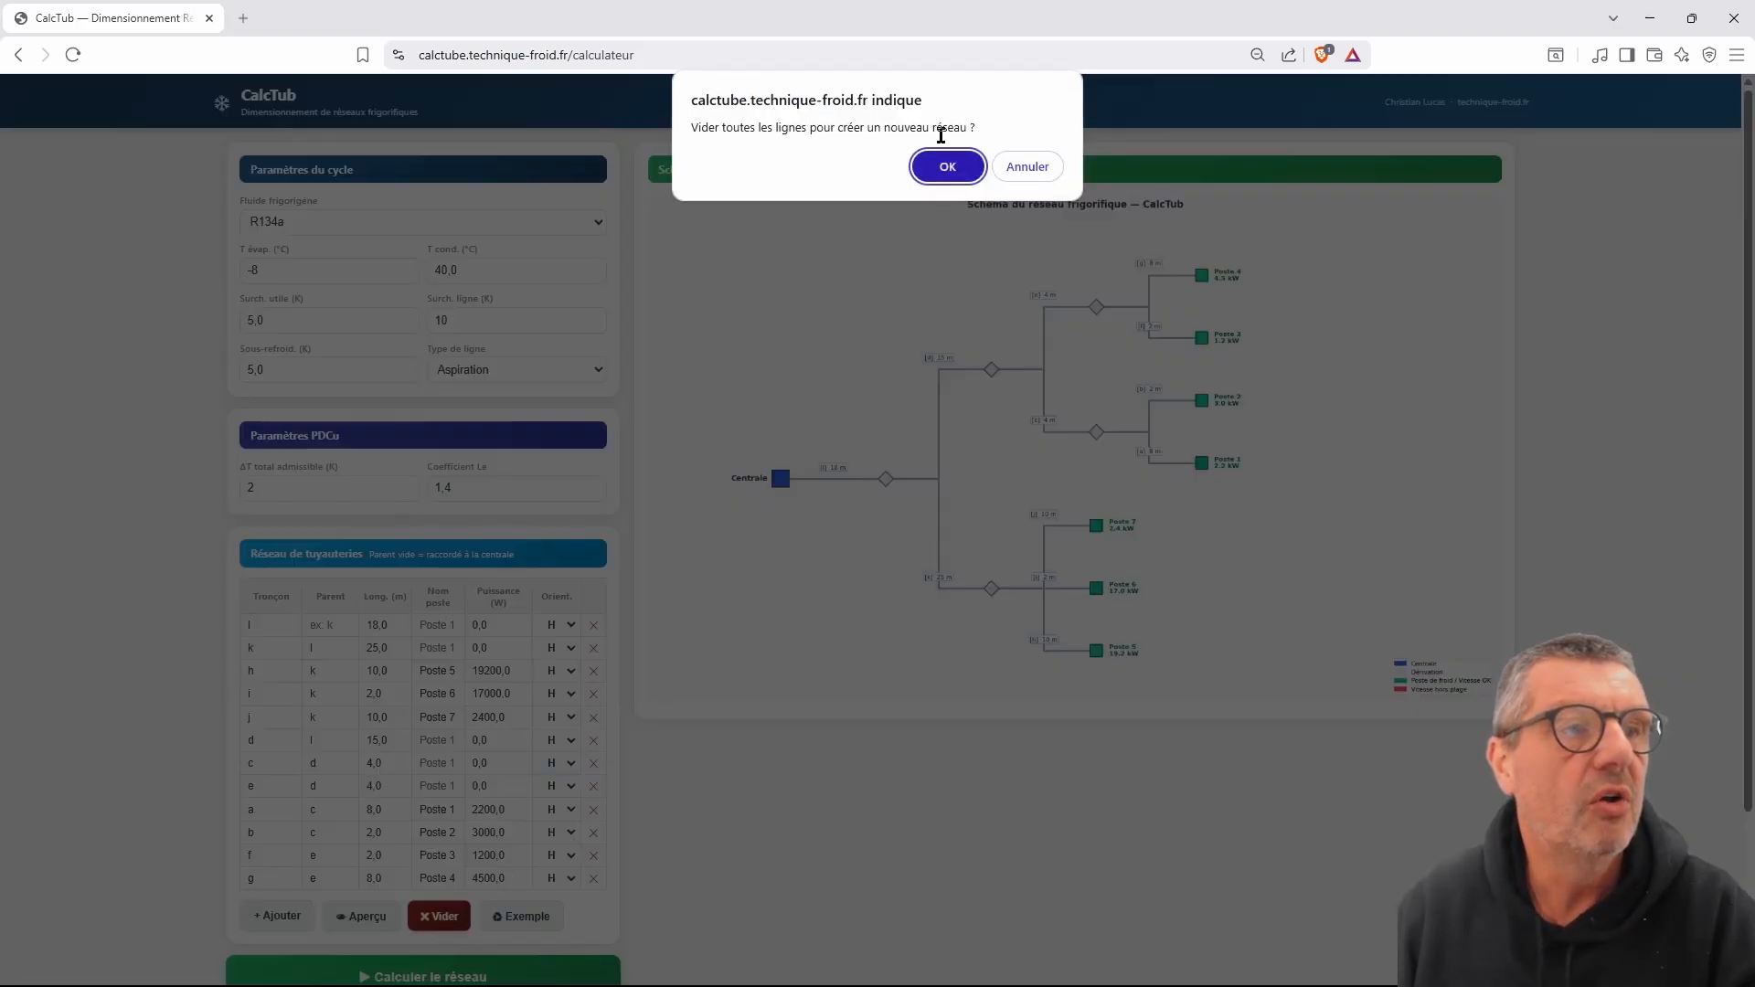
left_click(948, 166)
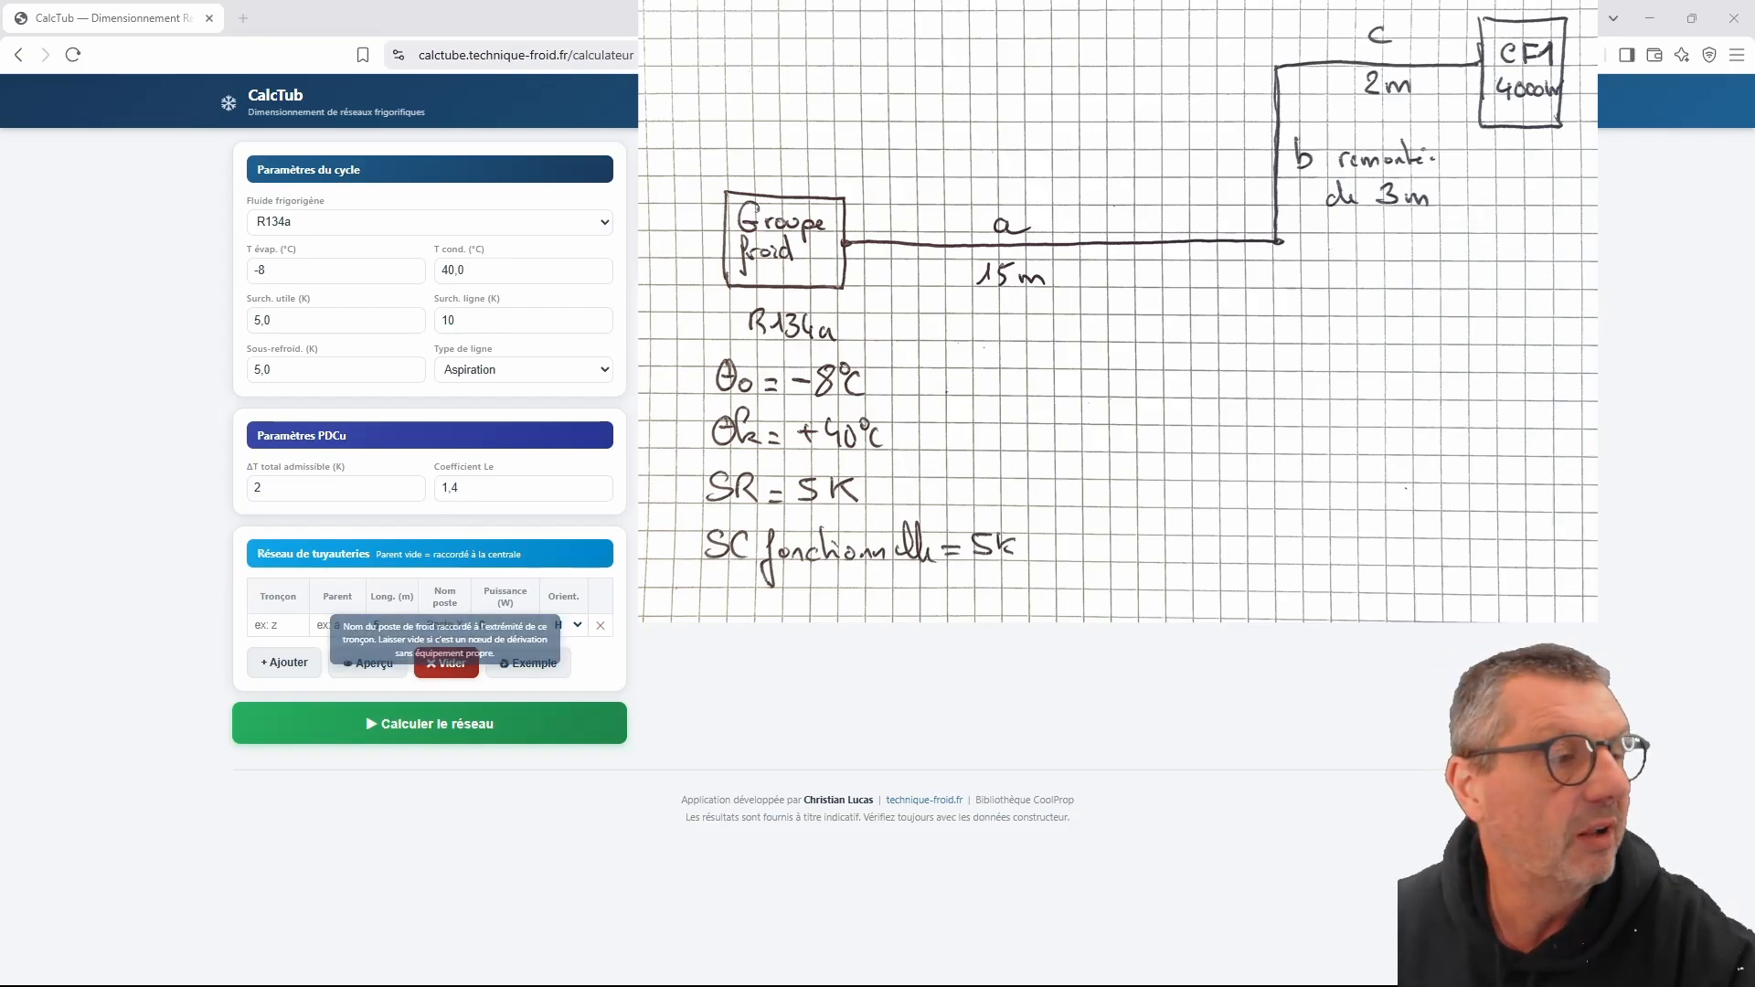
- Define the first pipe section as a, without a parent, with a length of 15 m and orientation H
left_click(284, 627)
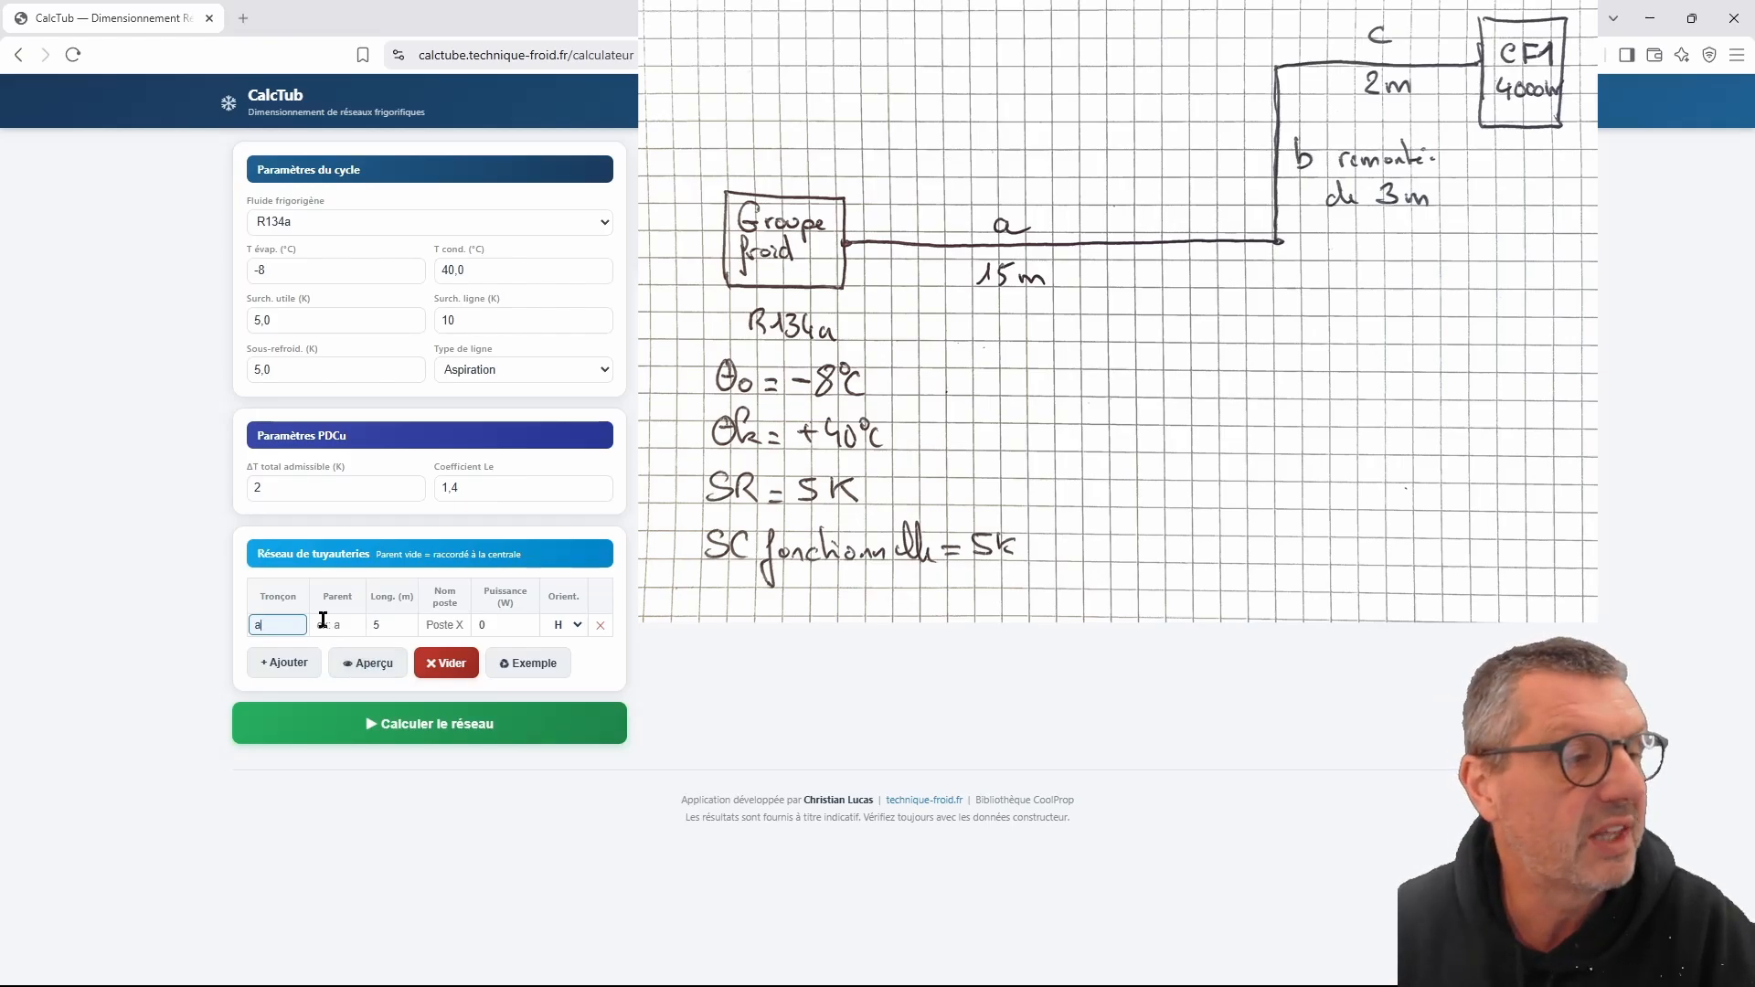
double_click(374, 625)
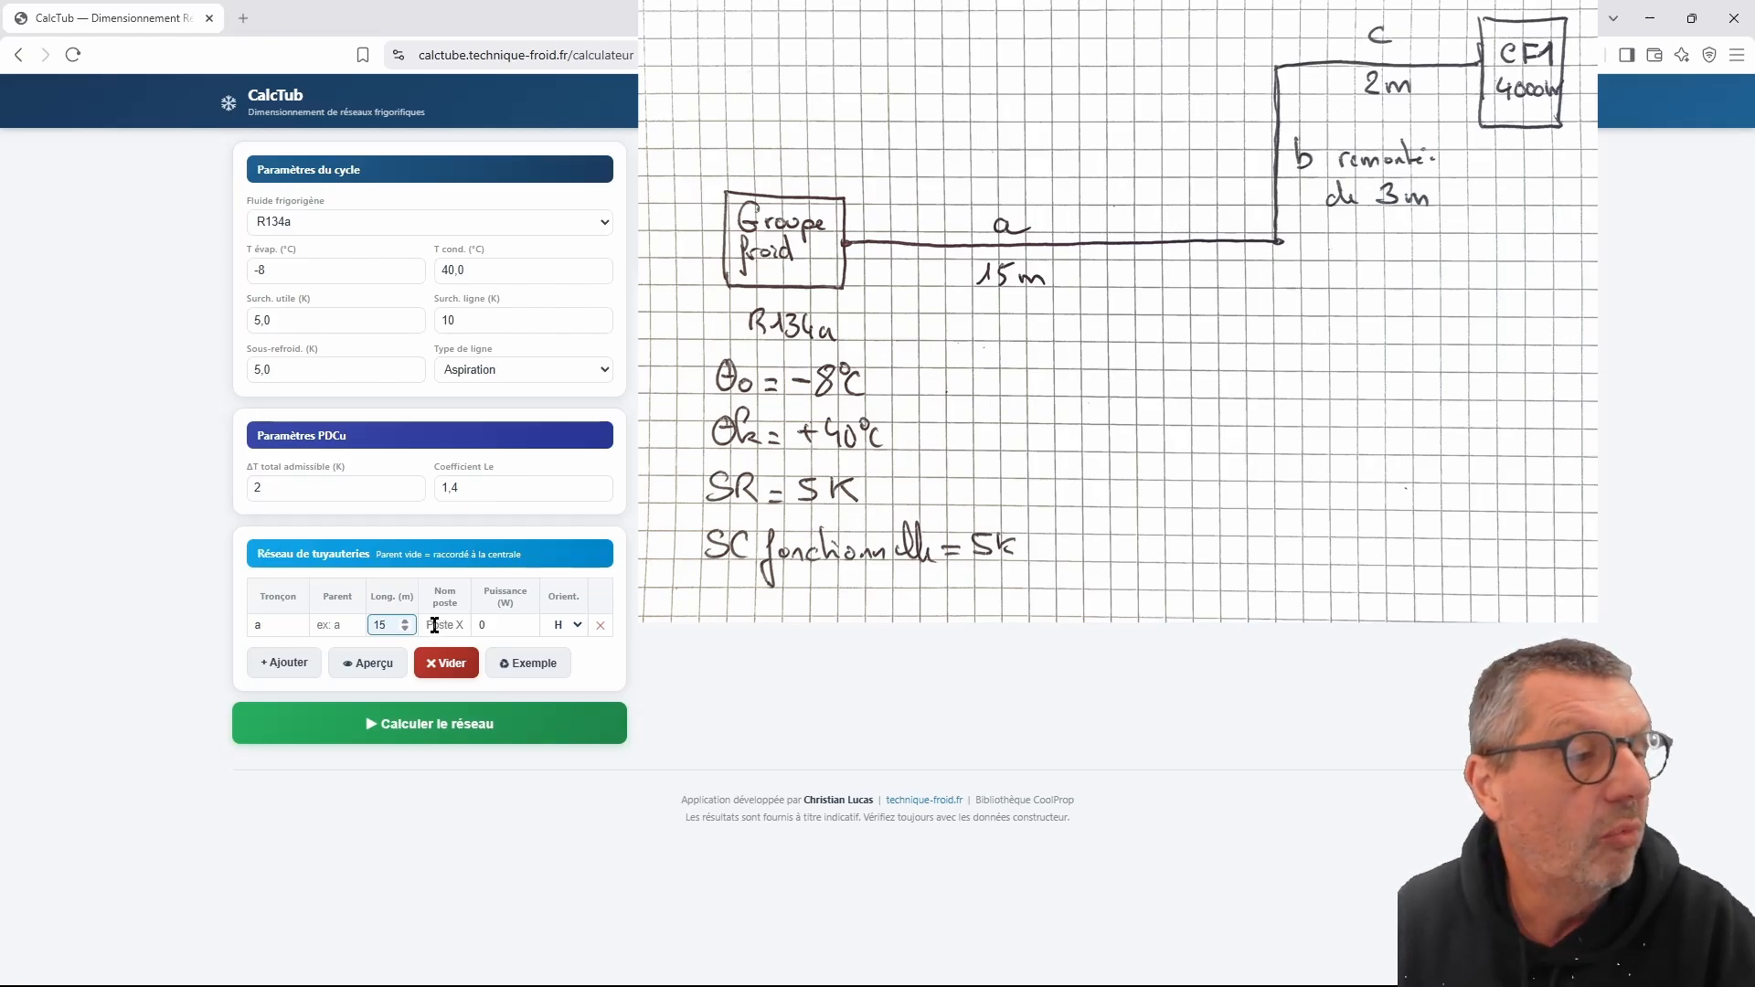
left_click(578, 627)
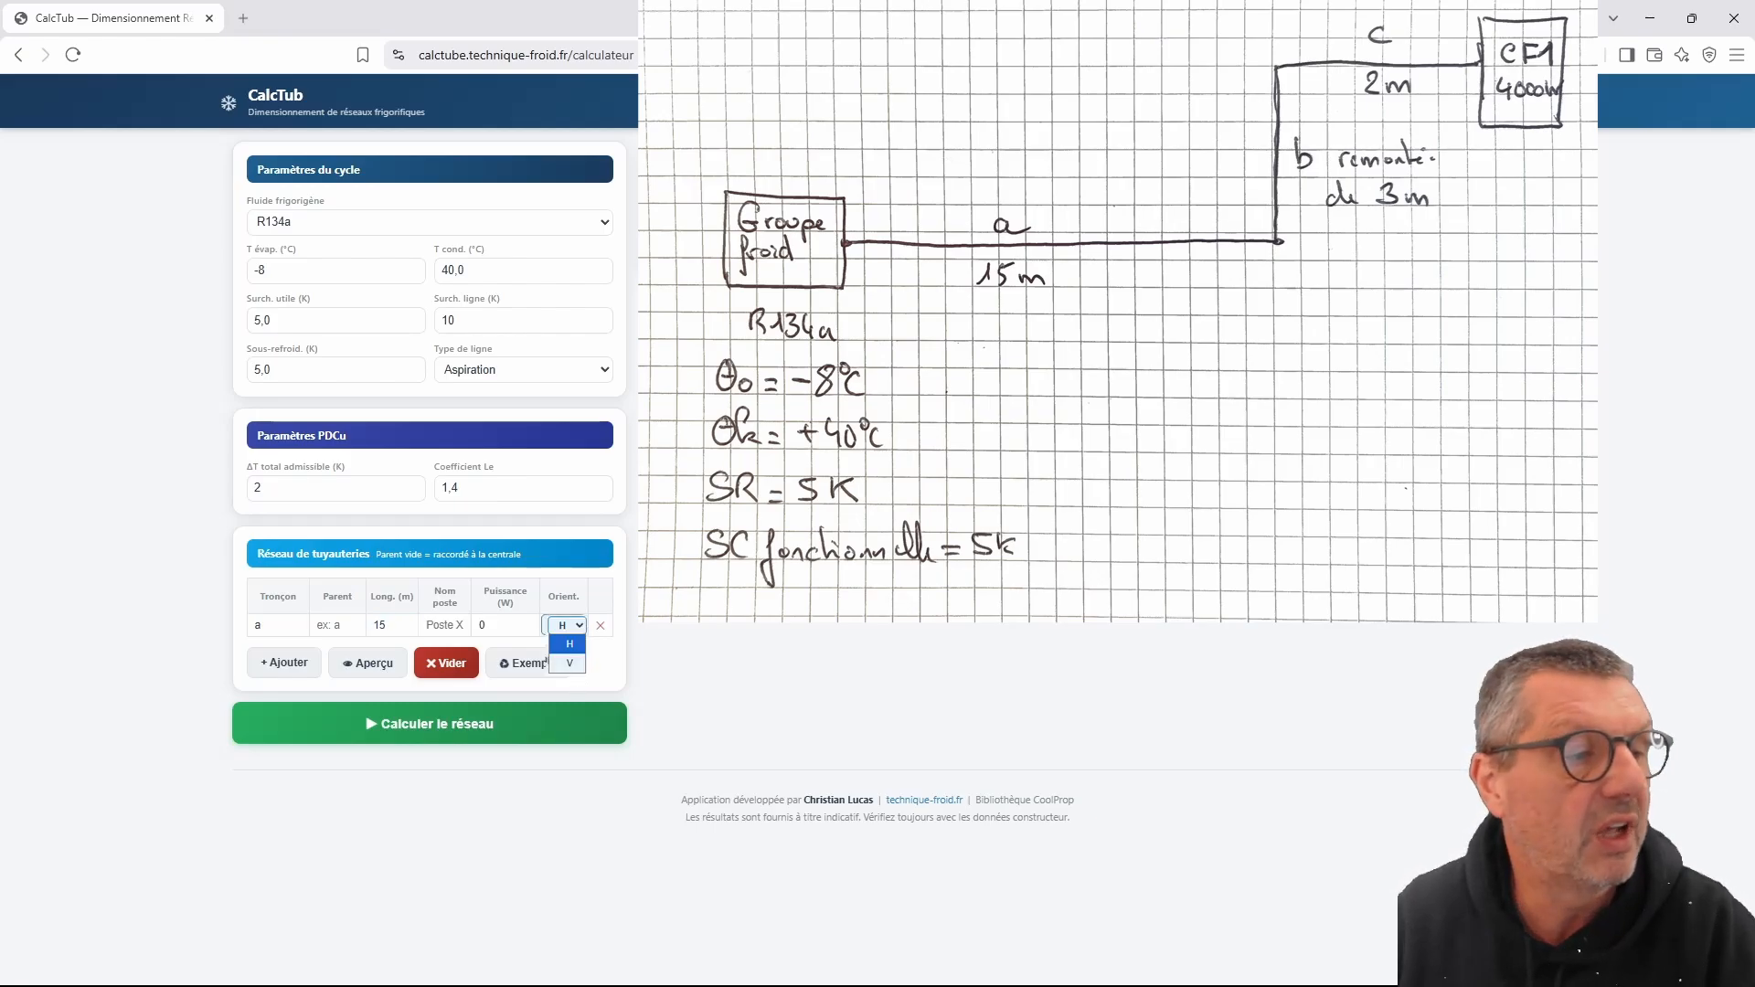
left_click(553, 650)
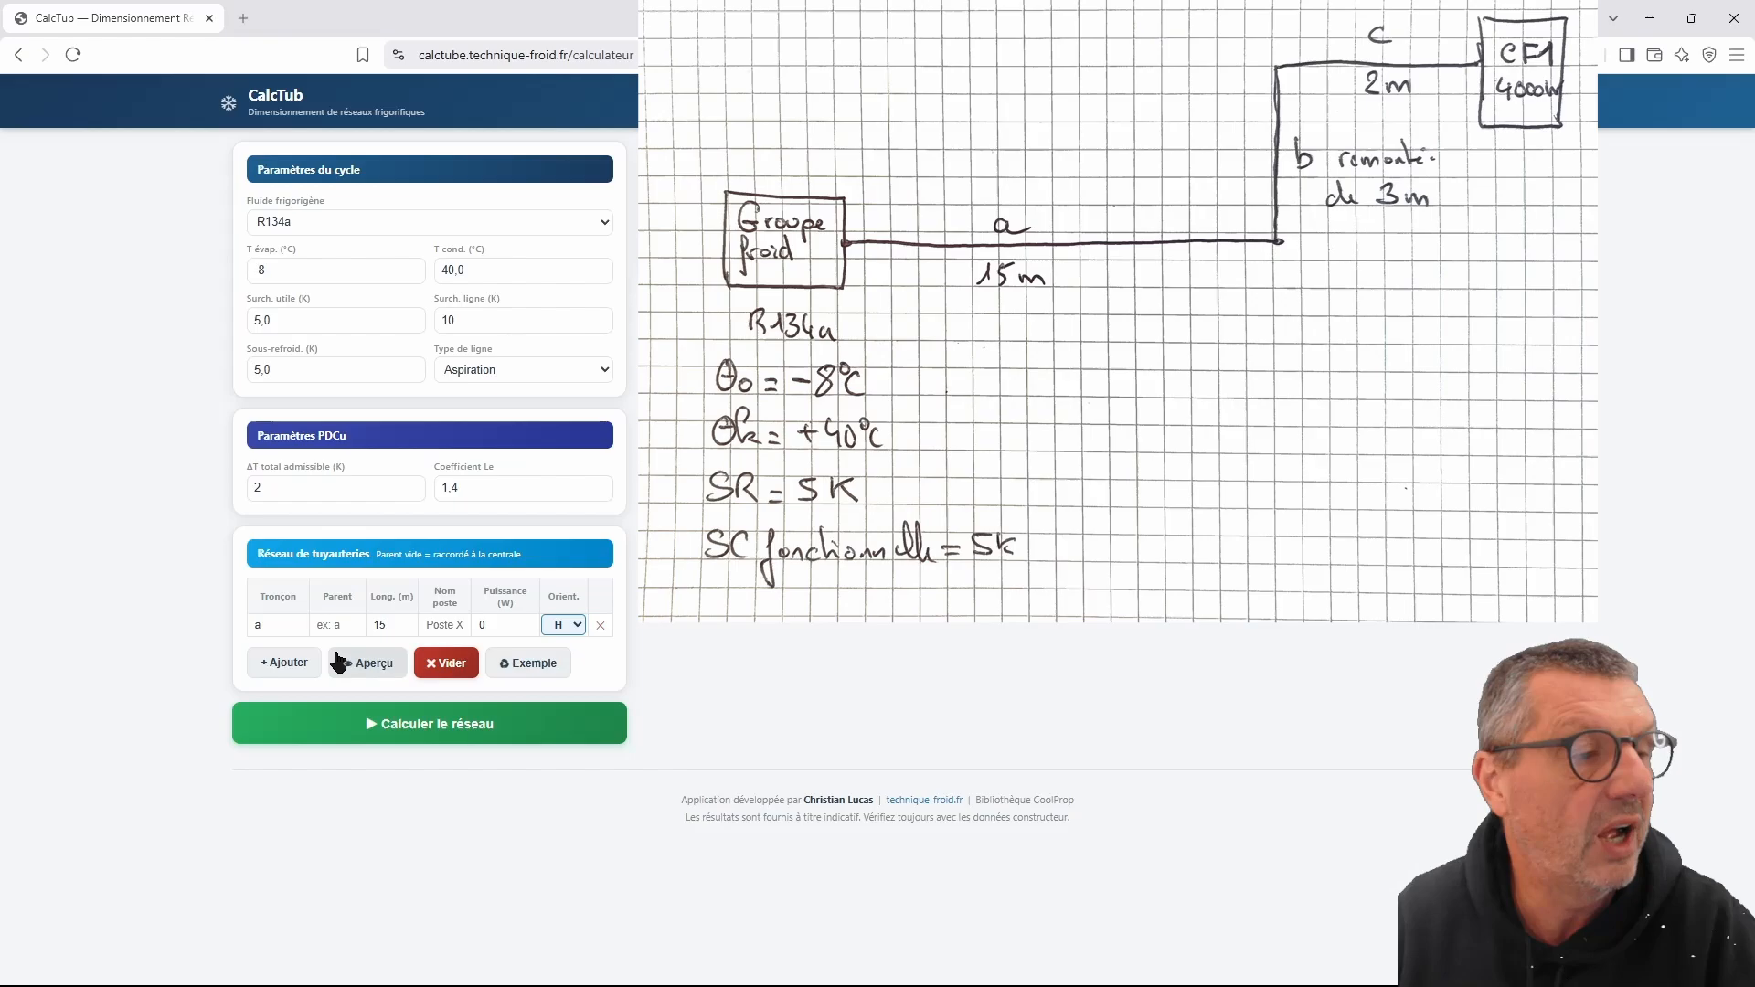
- Add a second pipe section b with parent a, a length of 3 m and orientation V
left_click(282, 665)
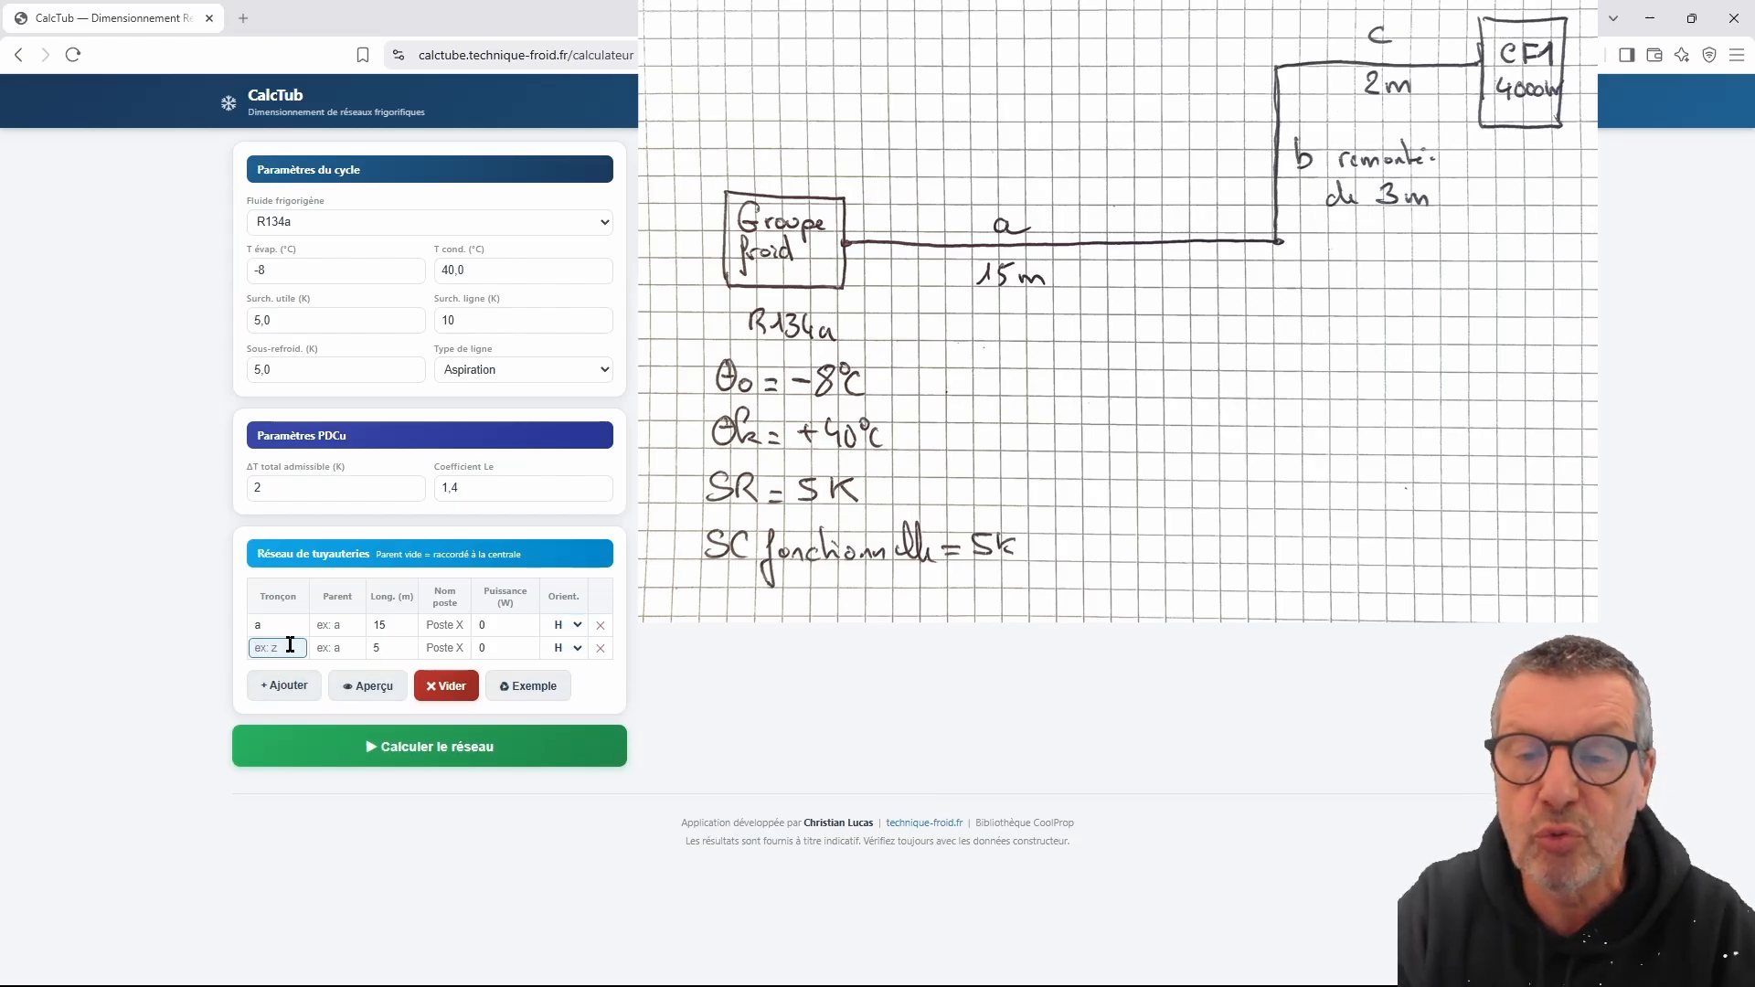
type("b")
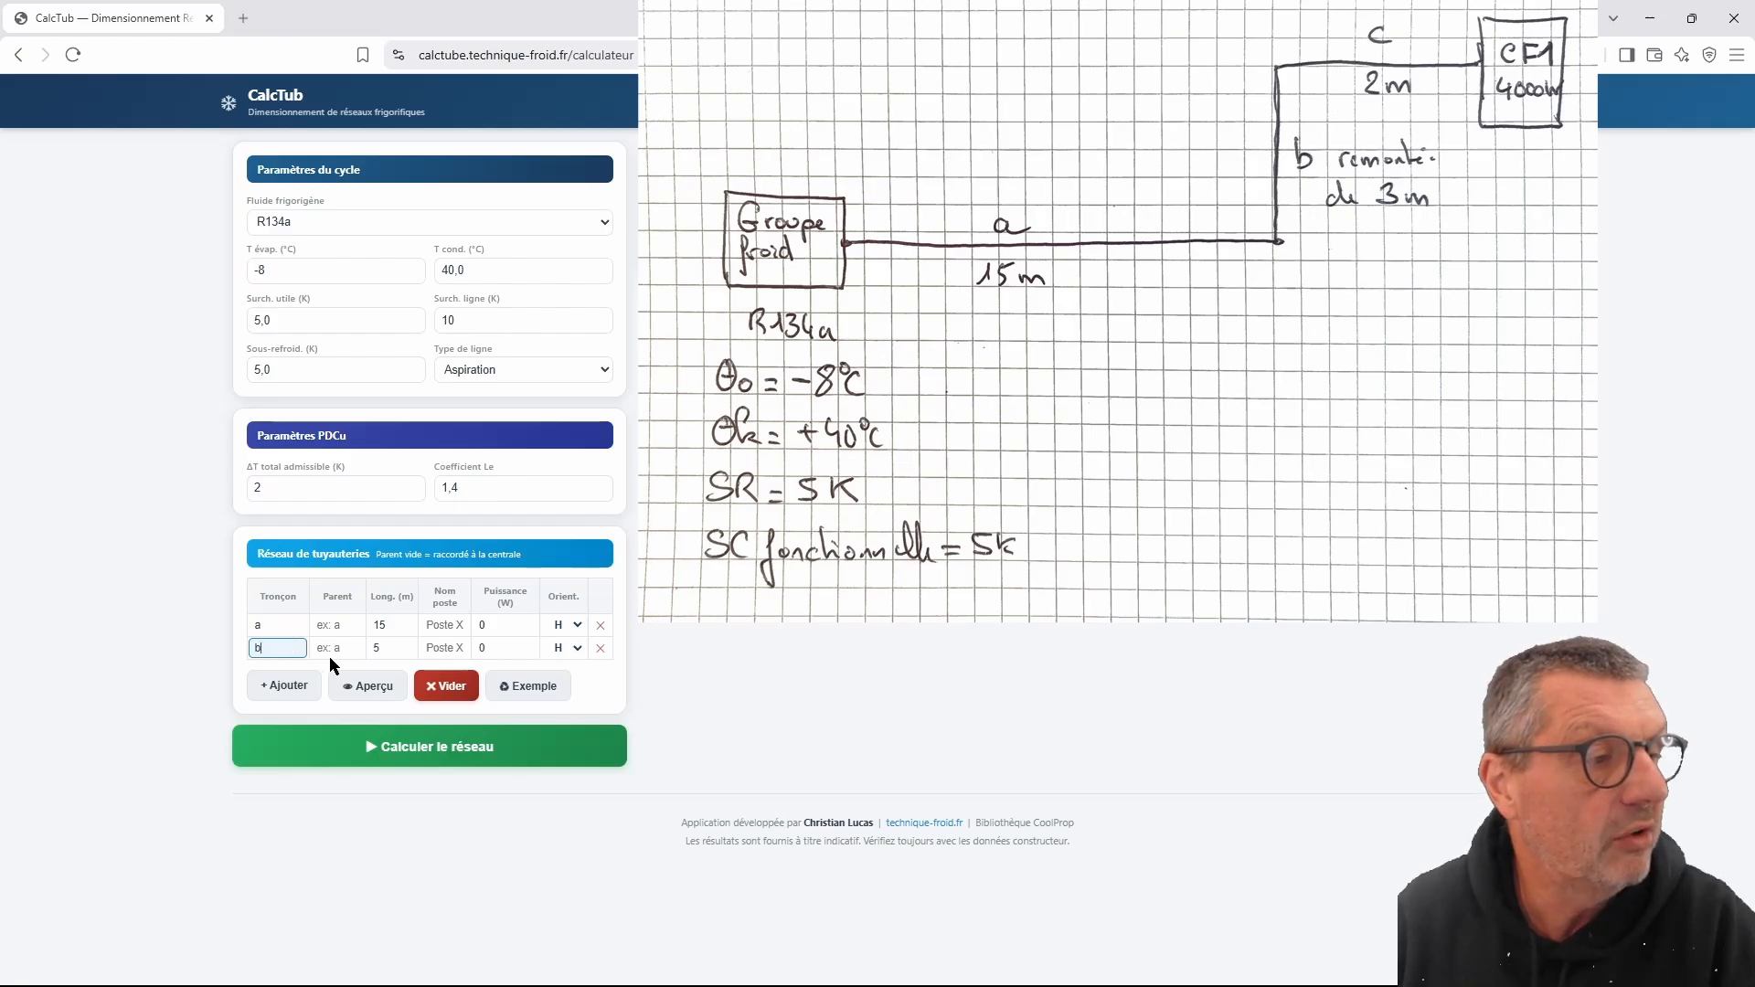
left_click(335, 650)
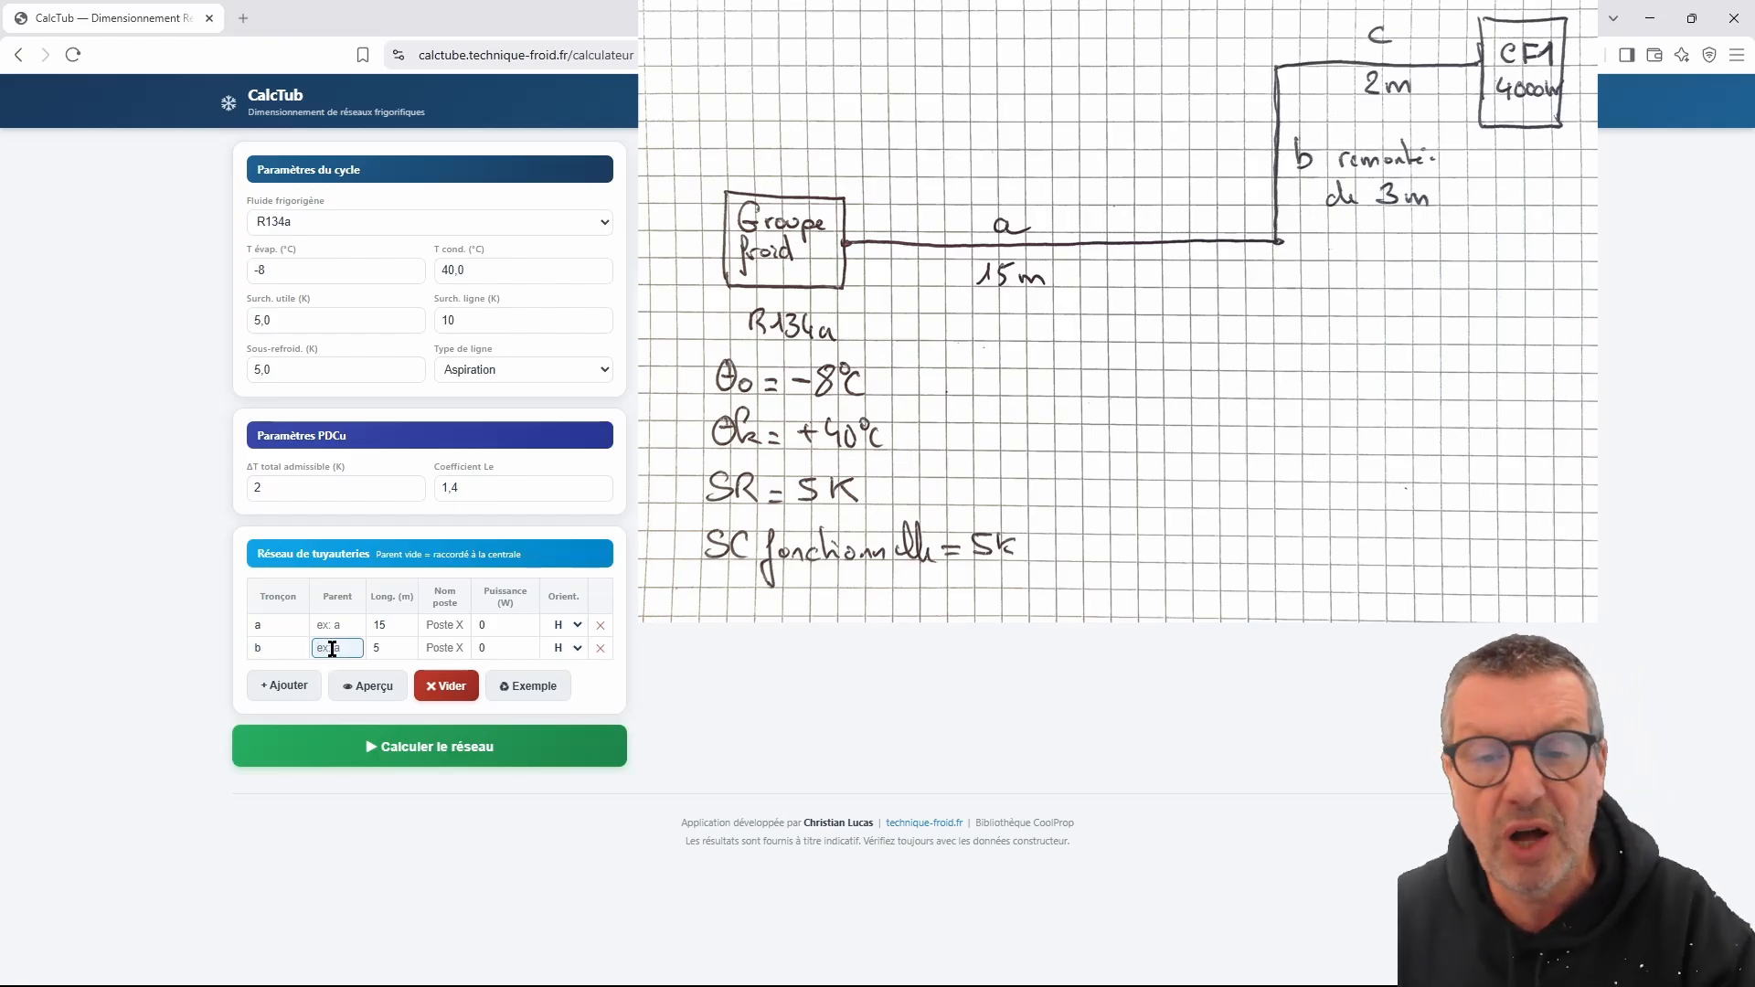
type("a")
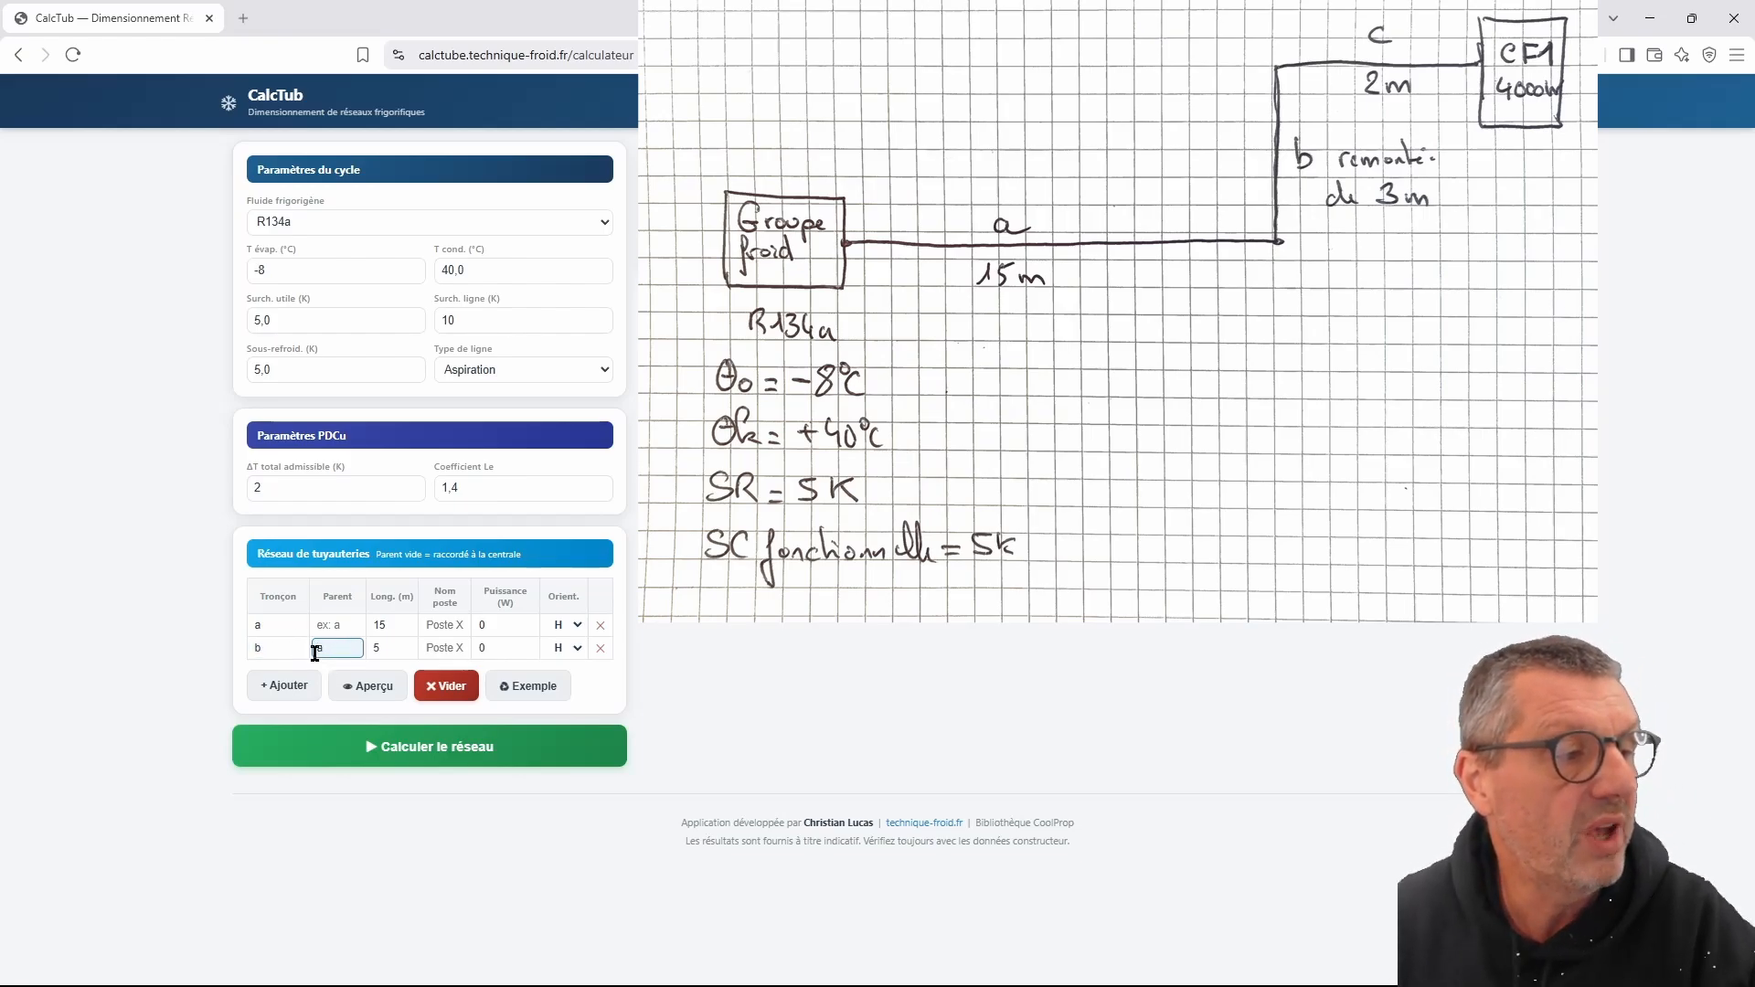
left_click(377, 643)
type("3")
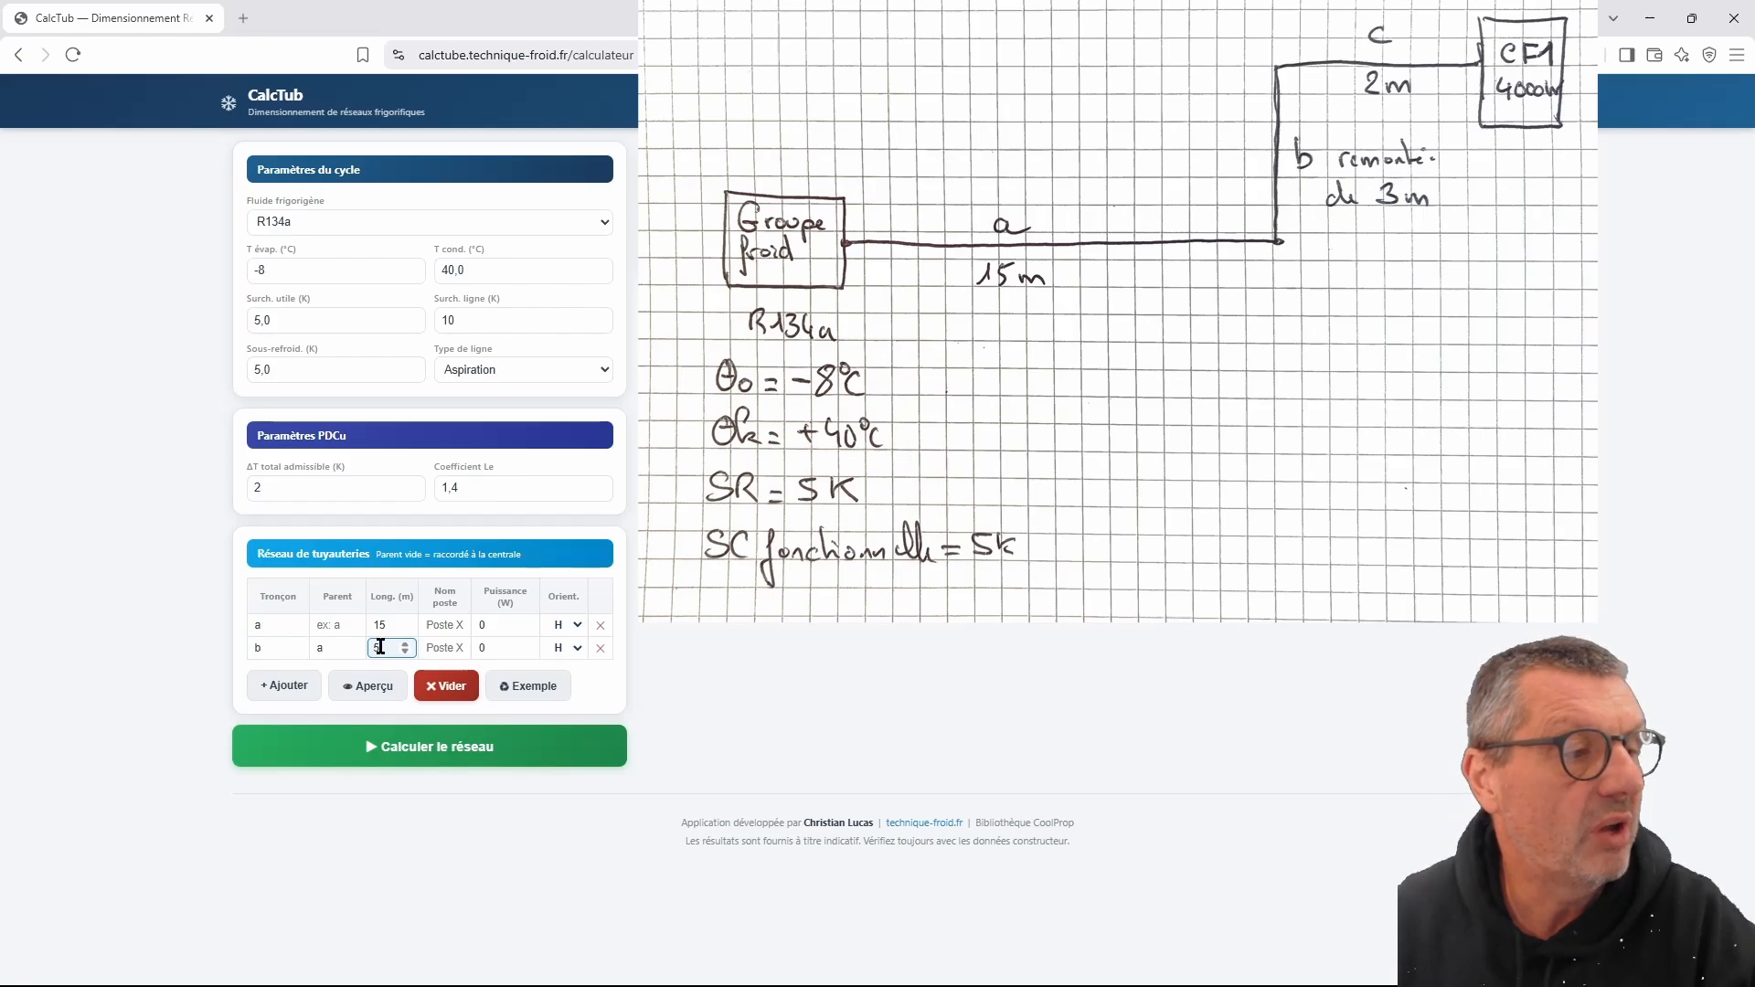
type("3")
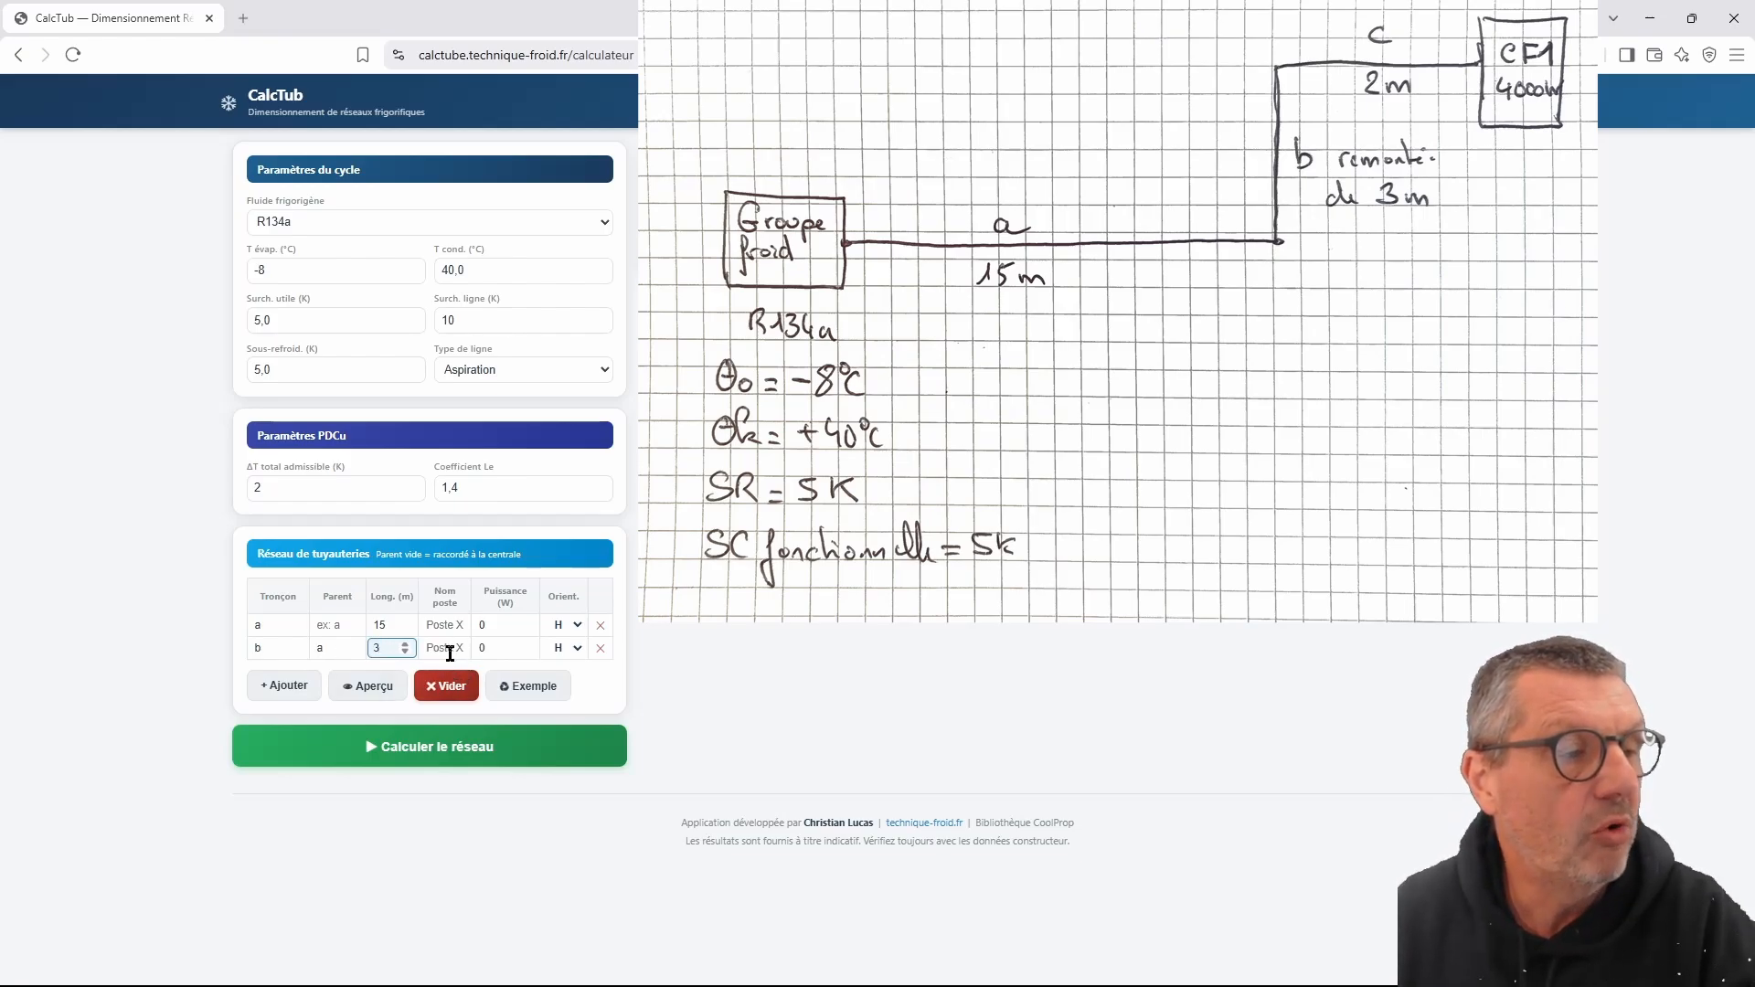
left_click(578, 648)
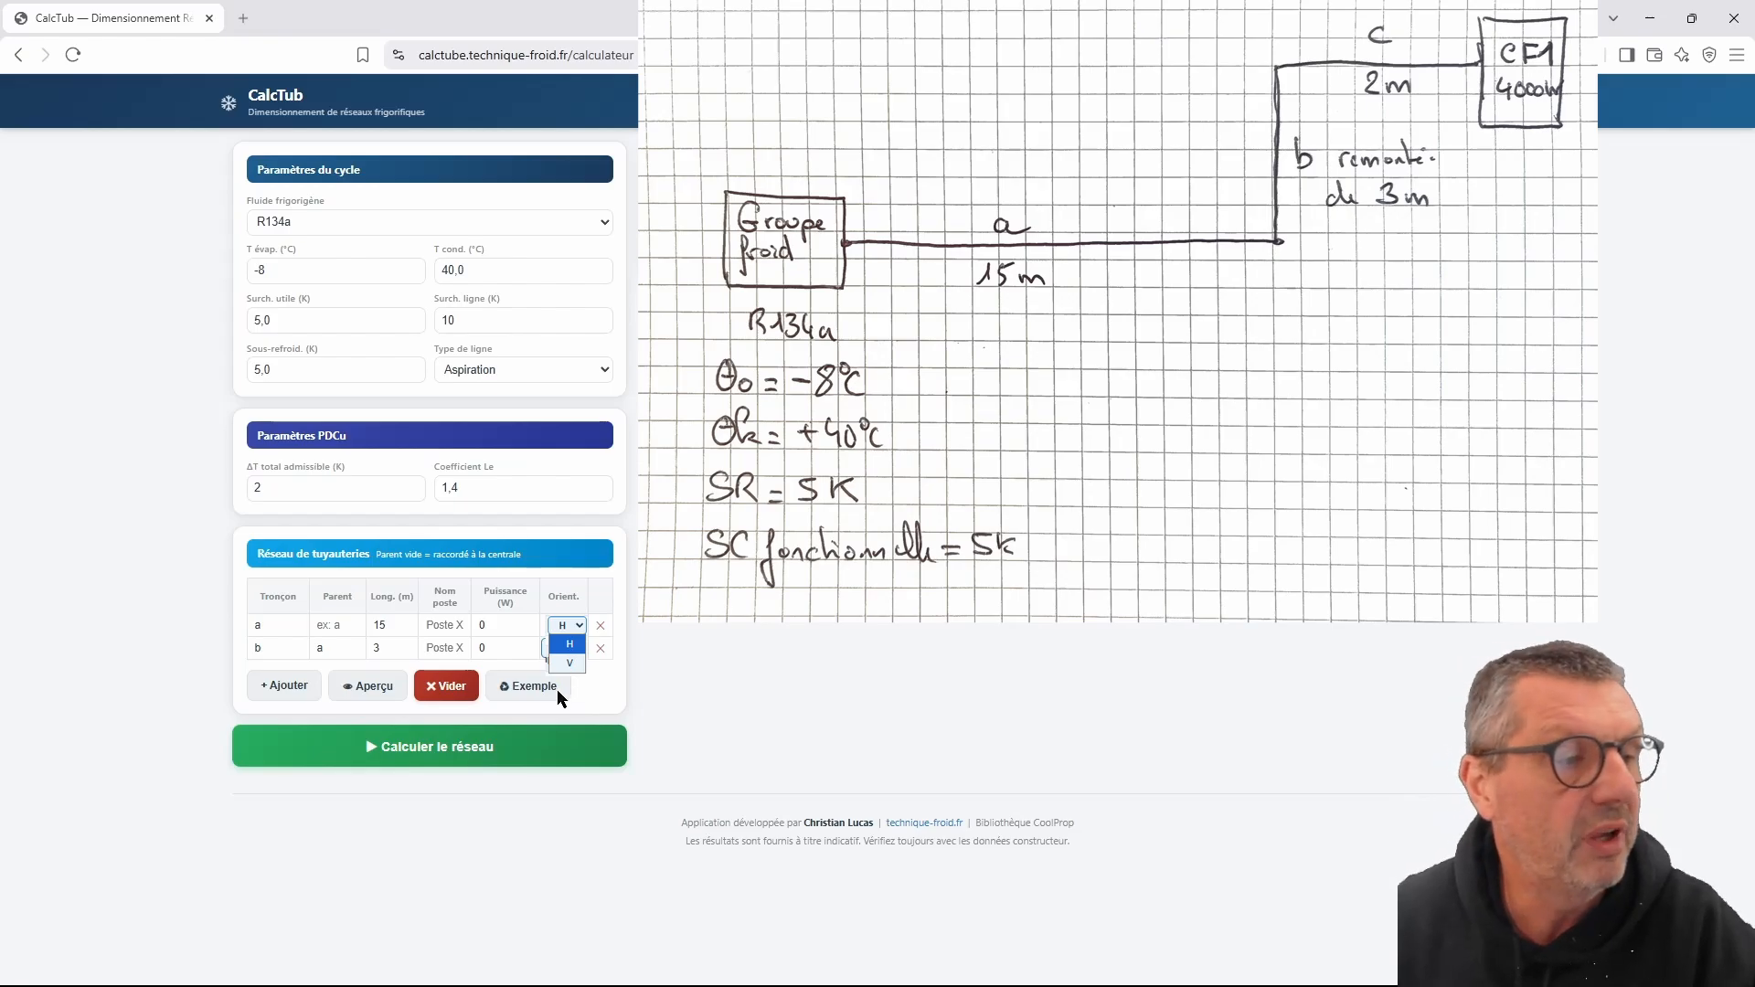
key("Down")
key("Return")
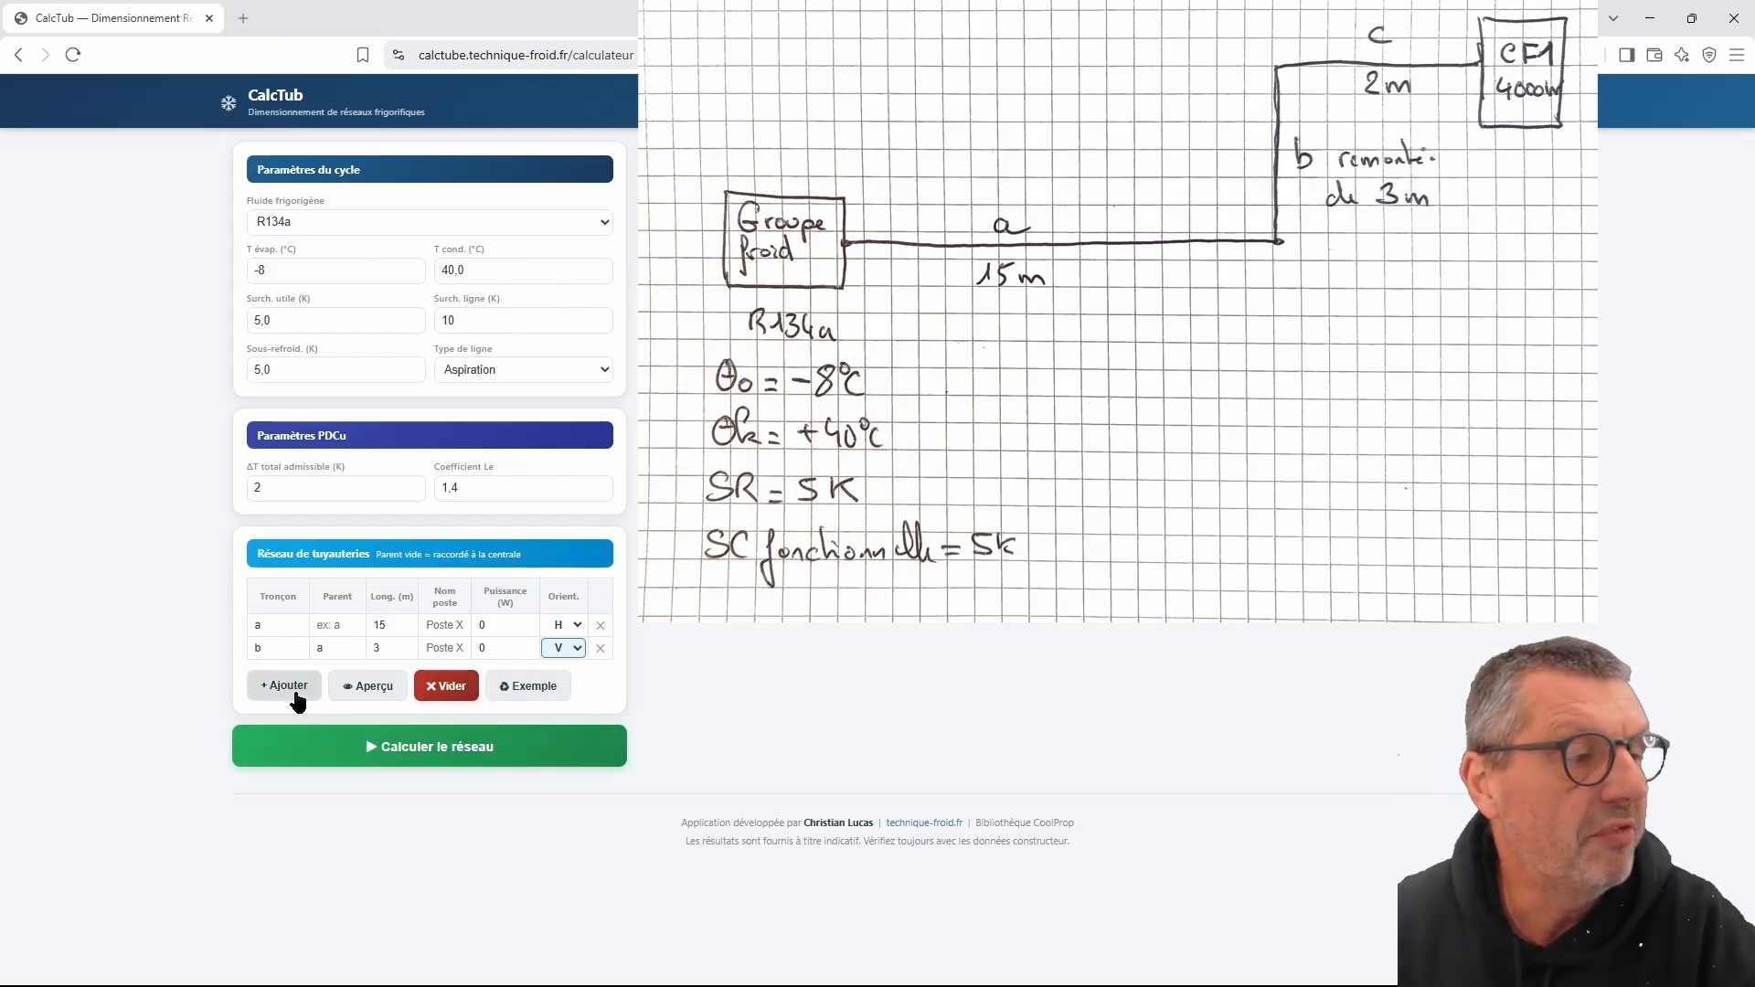
- Add a third pipe section c with parent b, a length of 2 m, station name CF1 and a power of 4000 W
left_click(301, 698)
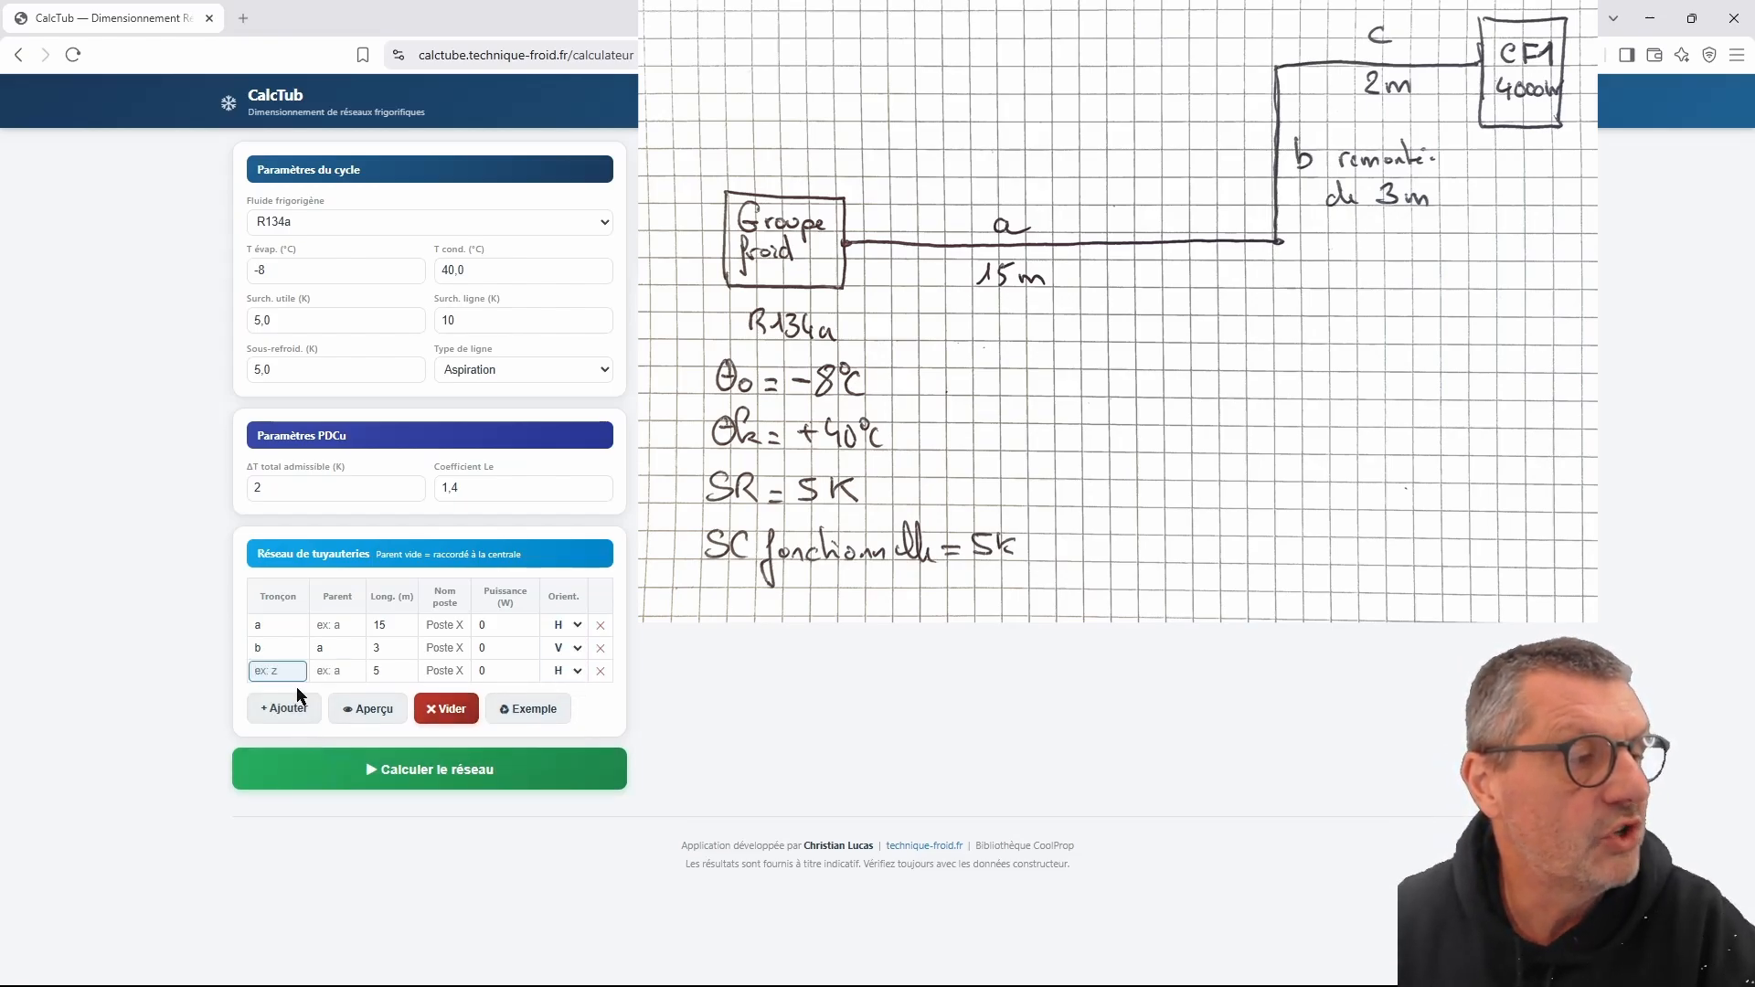
type("c")
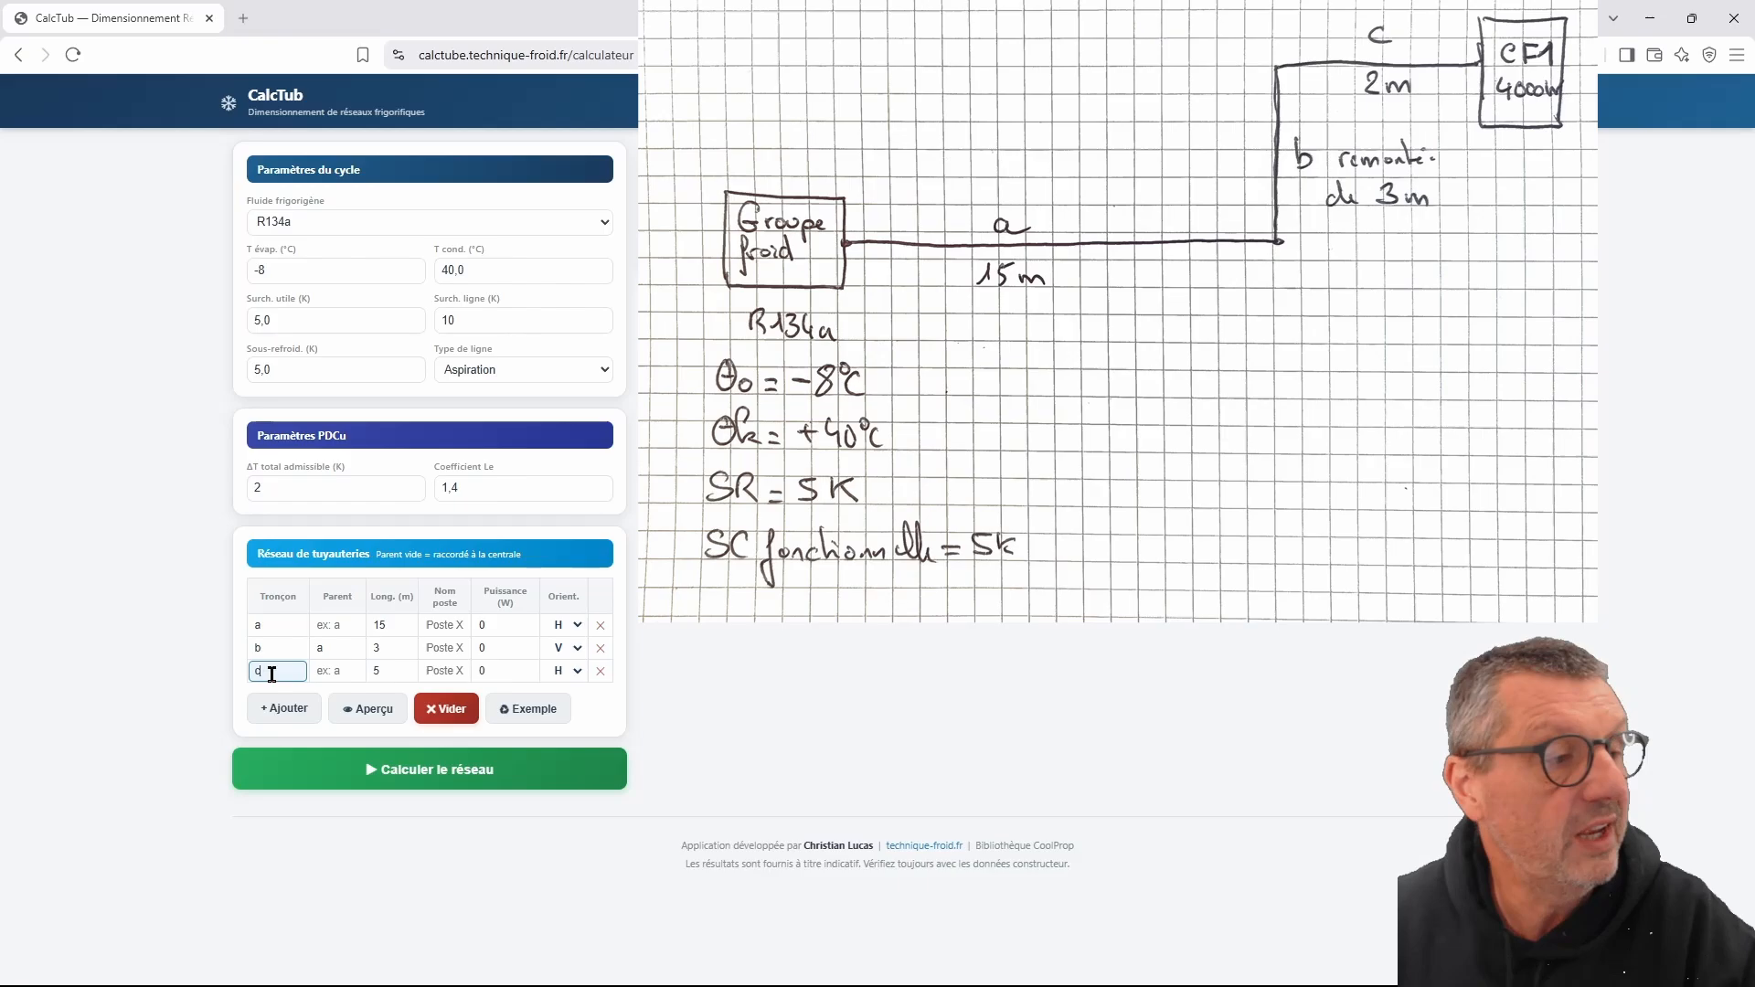
left_click(348, 670)
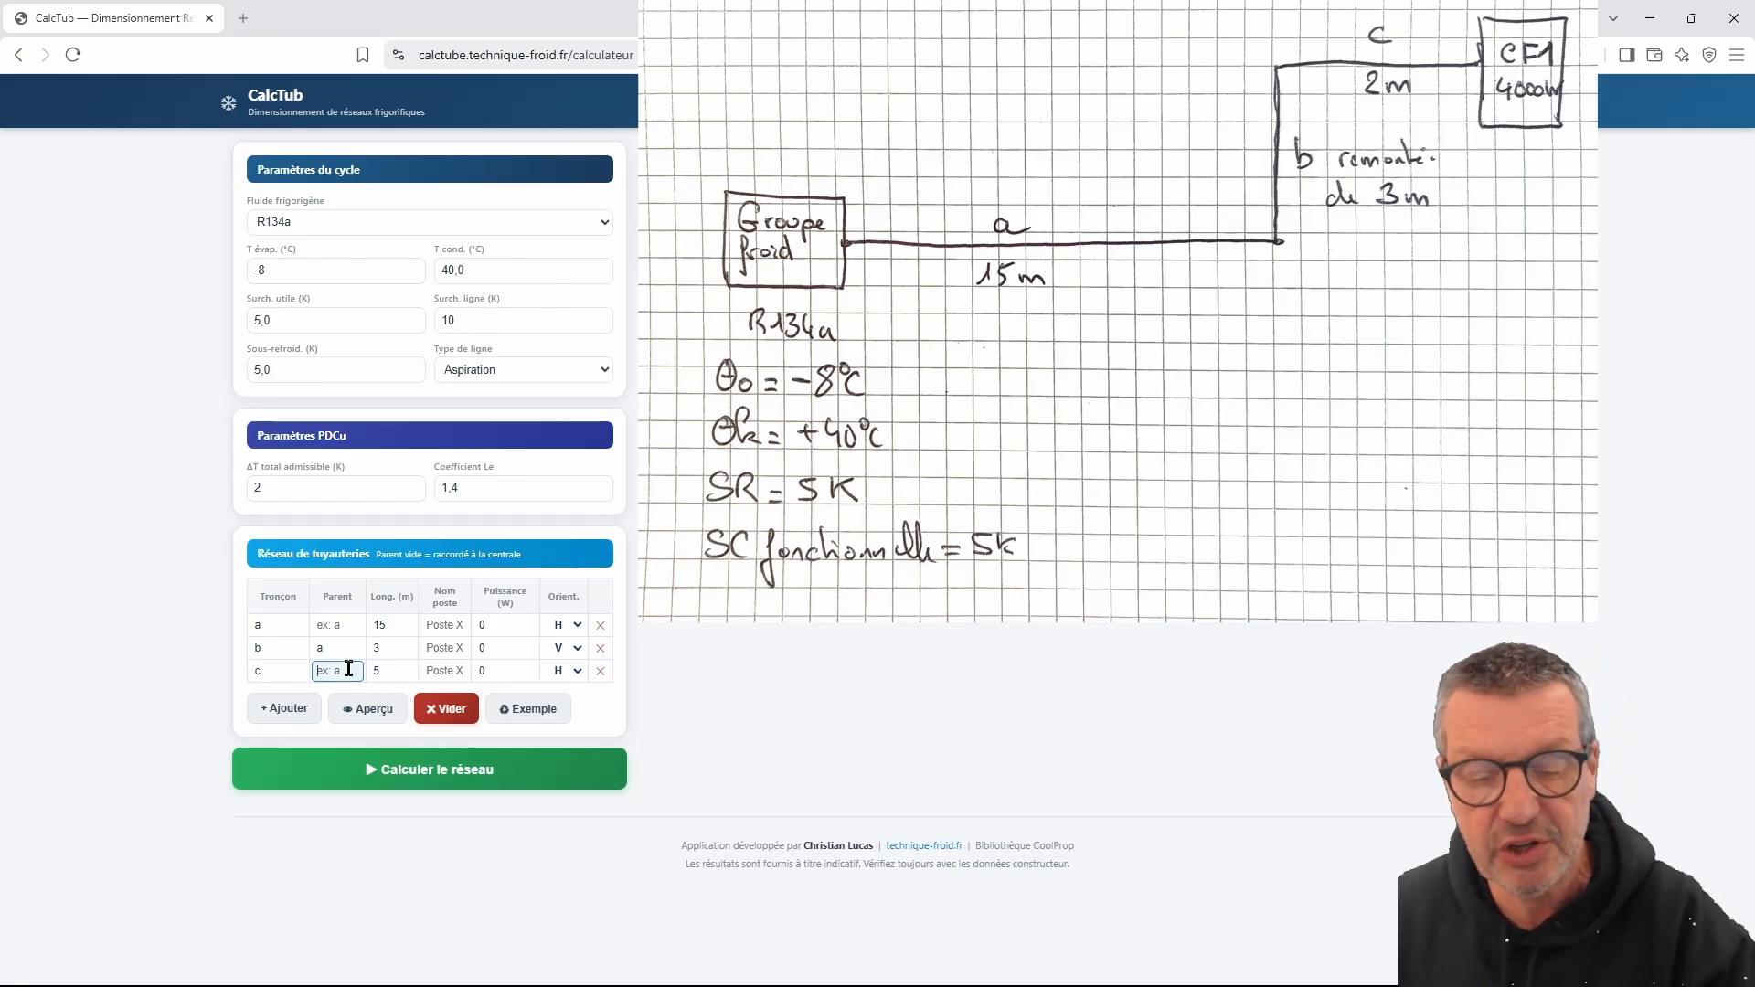
type("b")
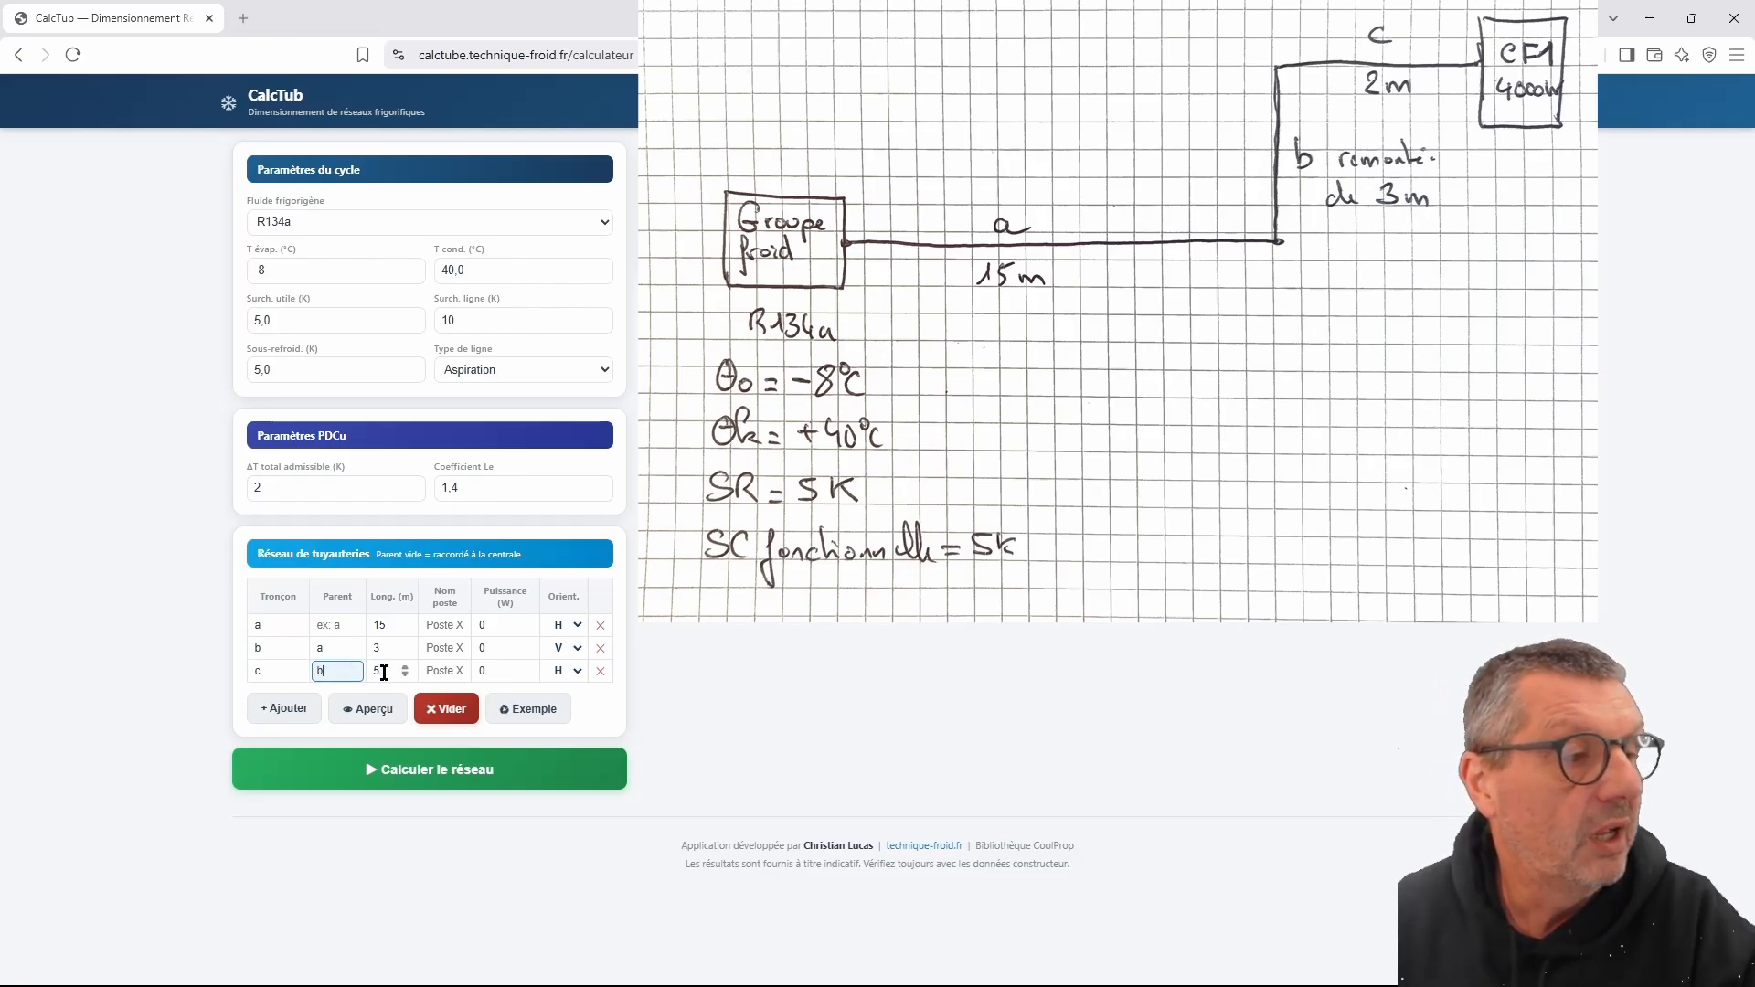
left_click(375, 672)
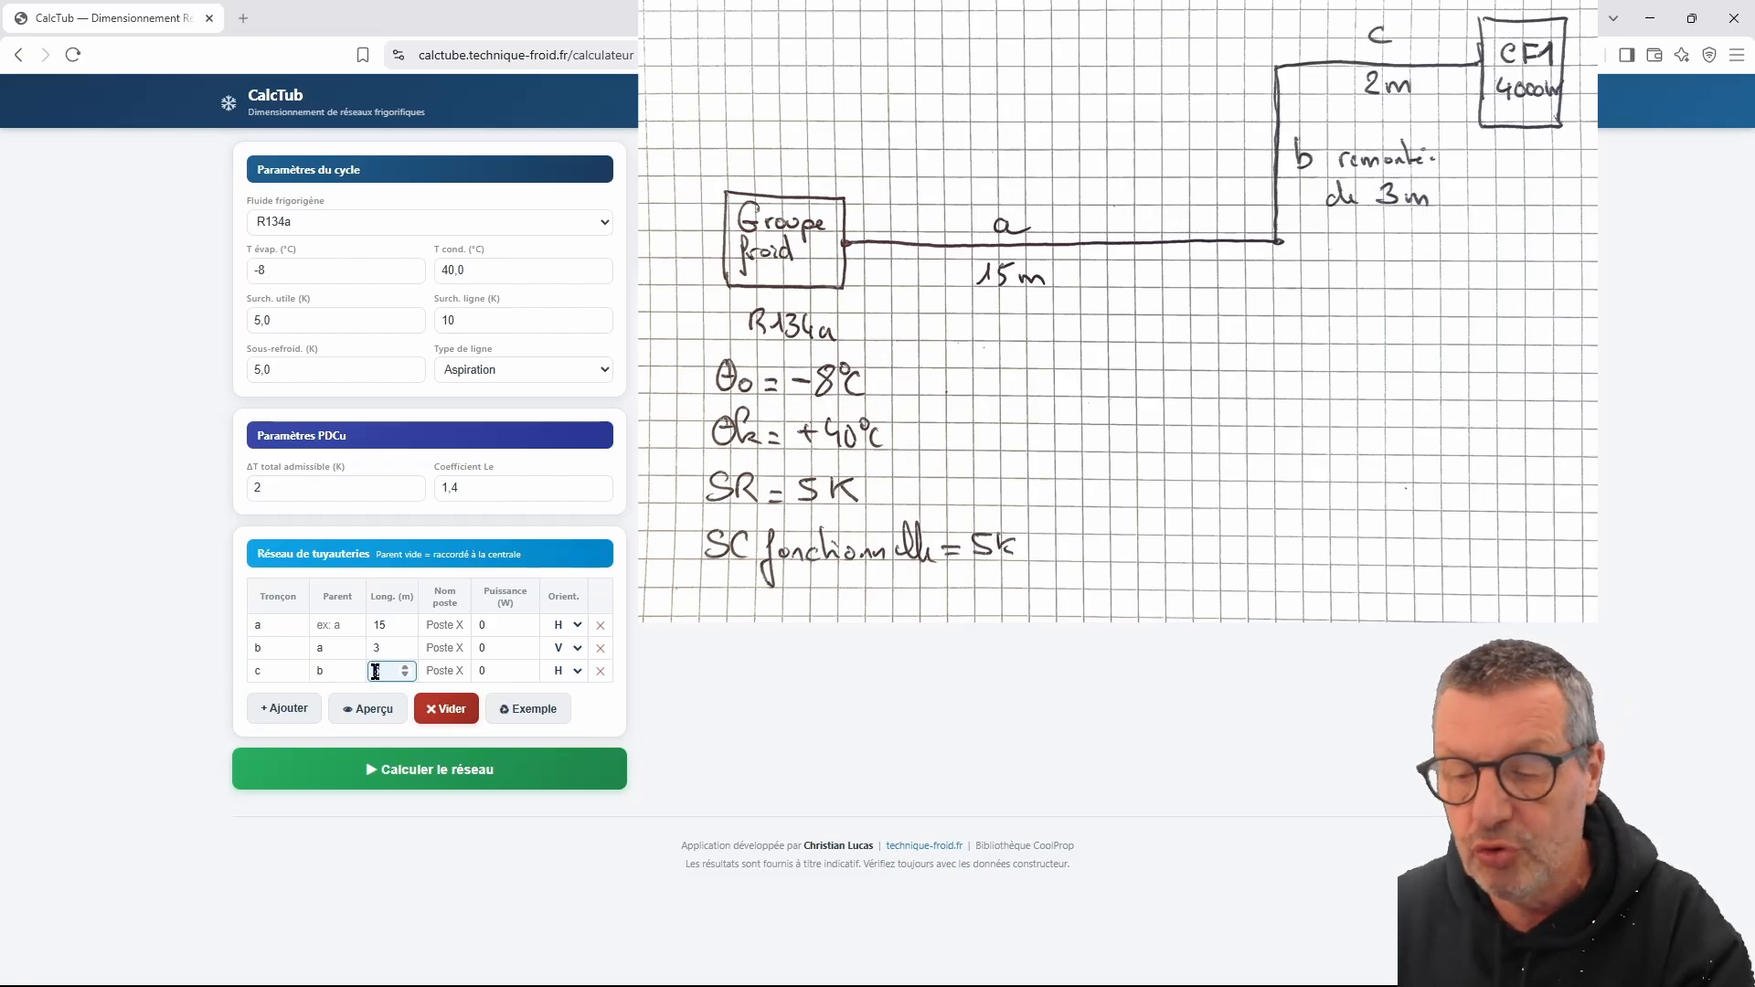
type("2")
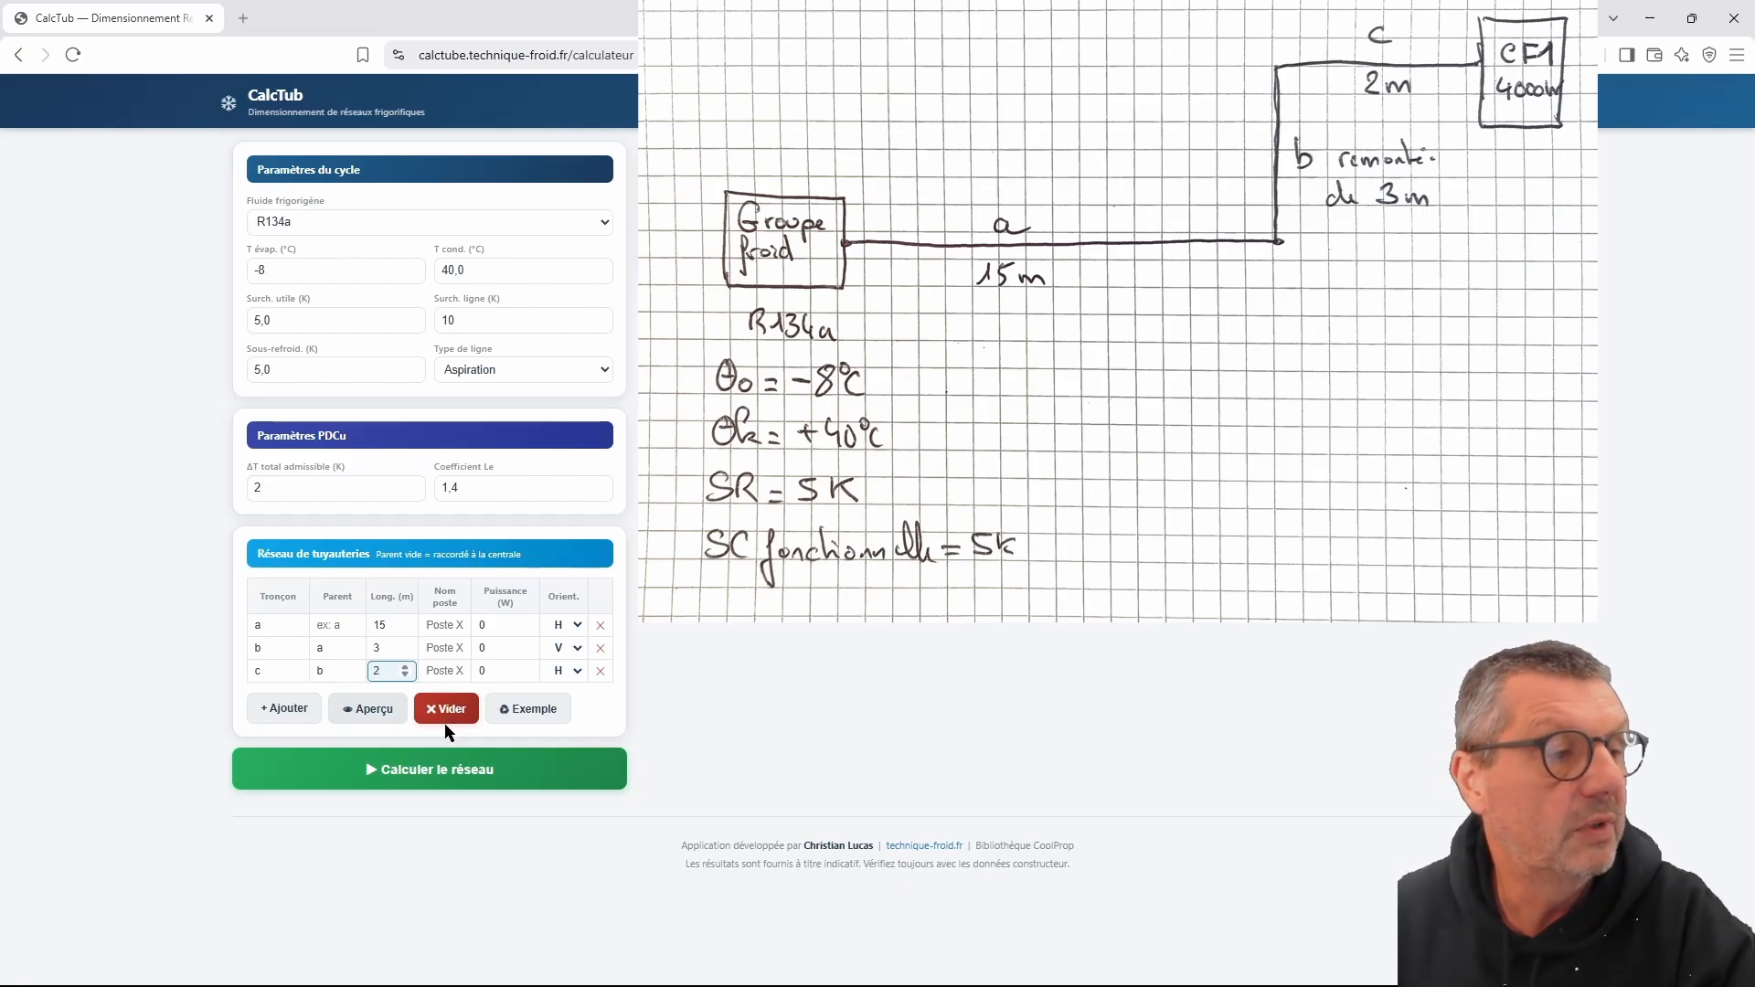
left_click(458, 671)
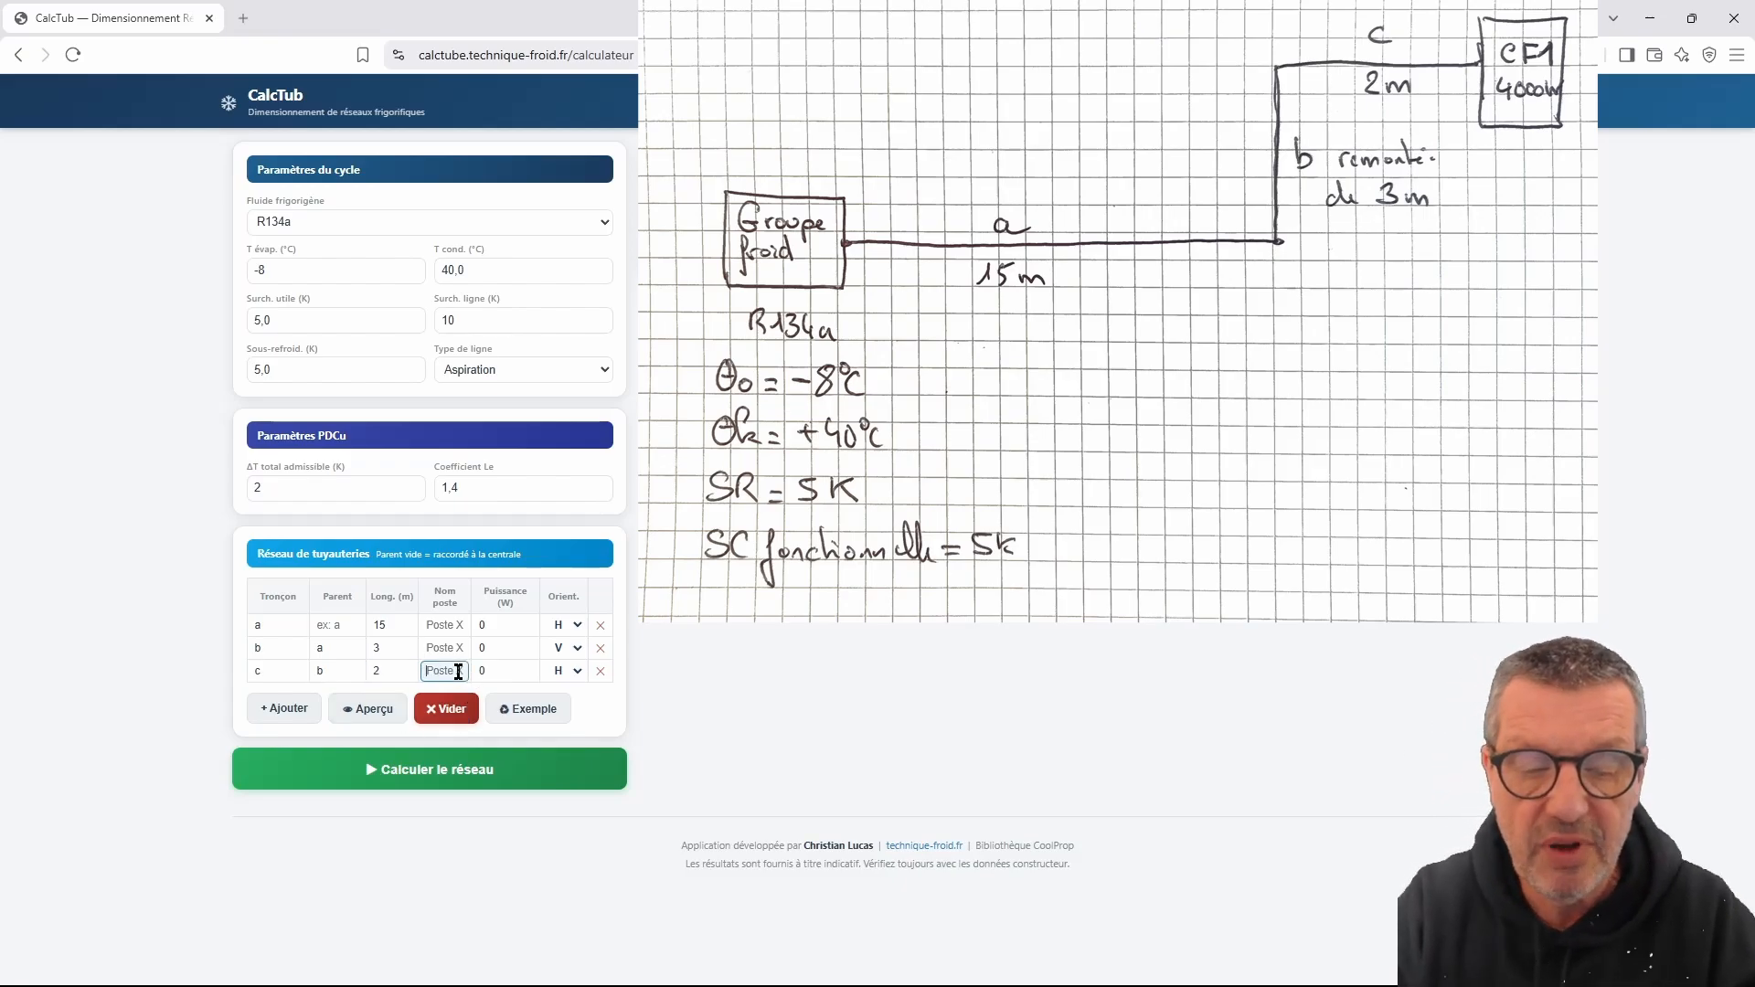
type("CF")
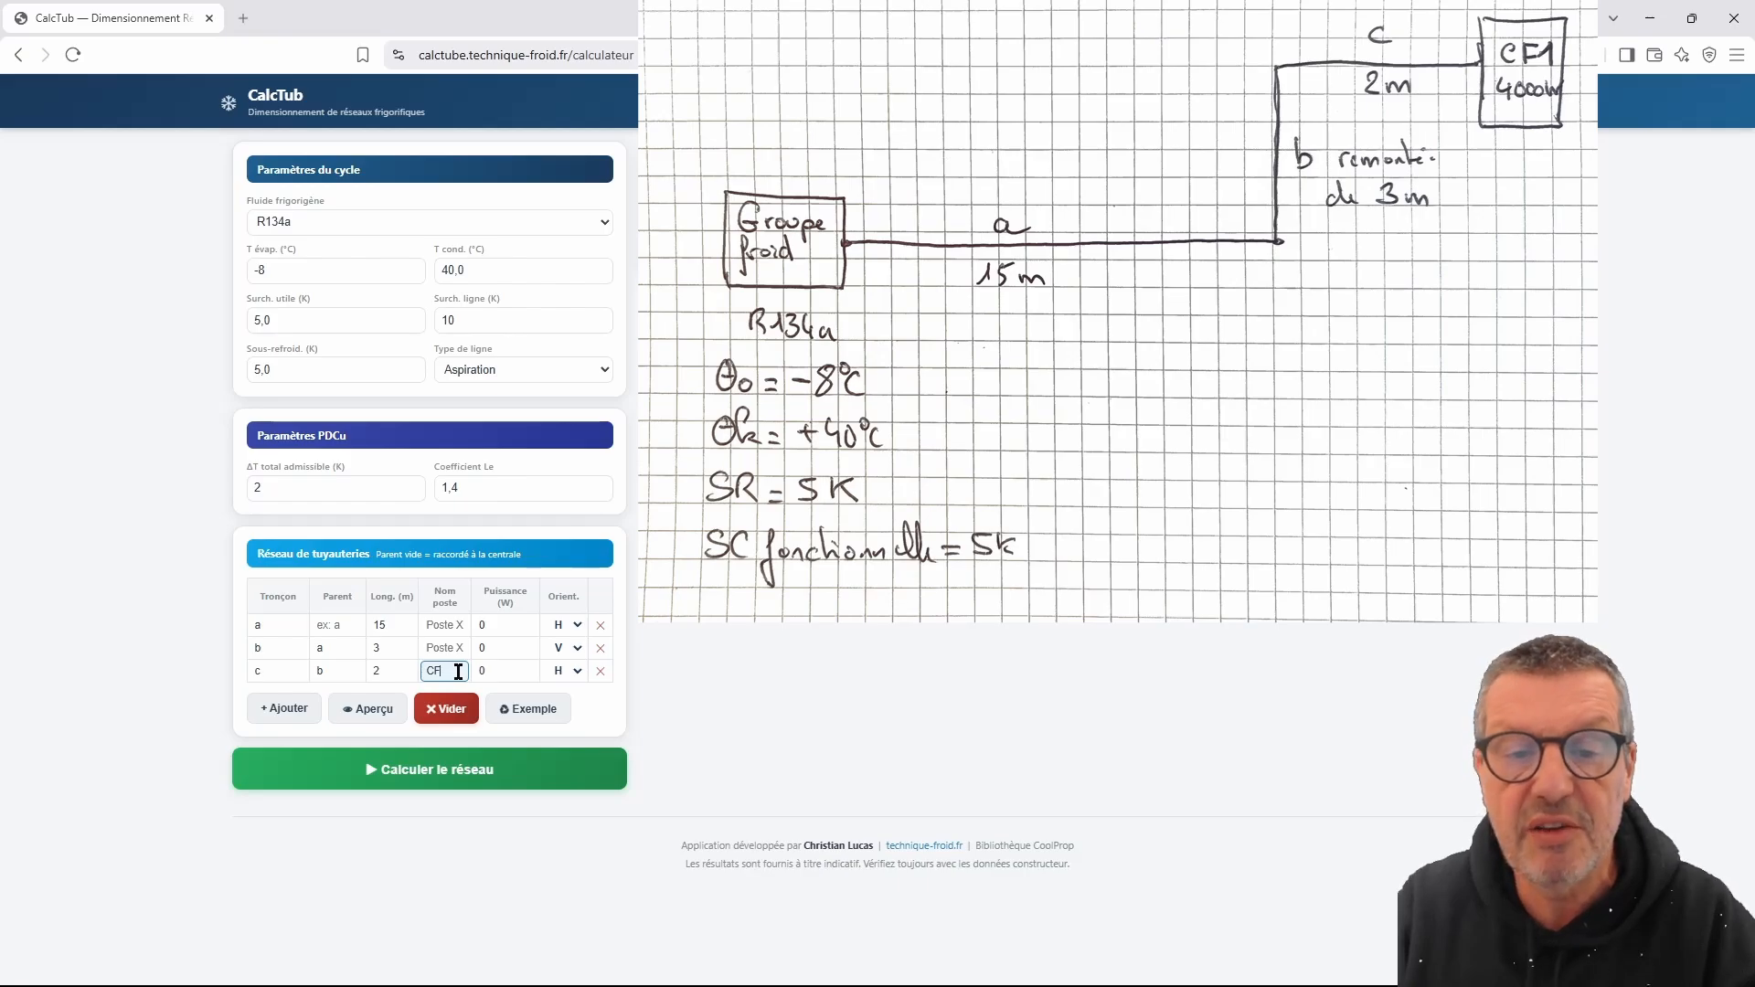
type("1")
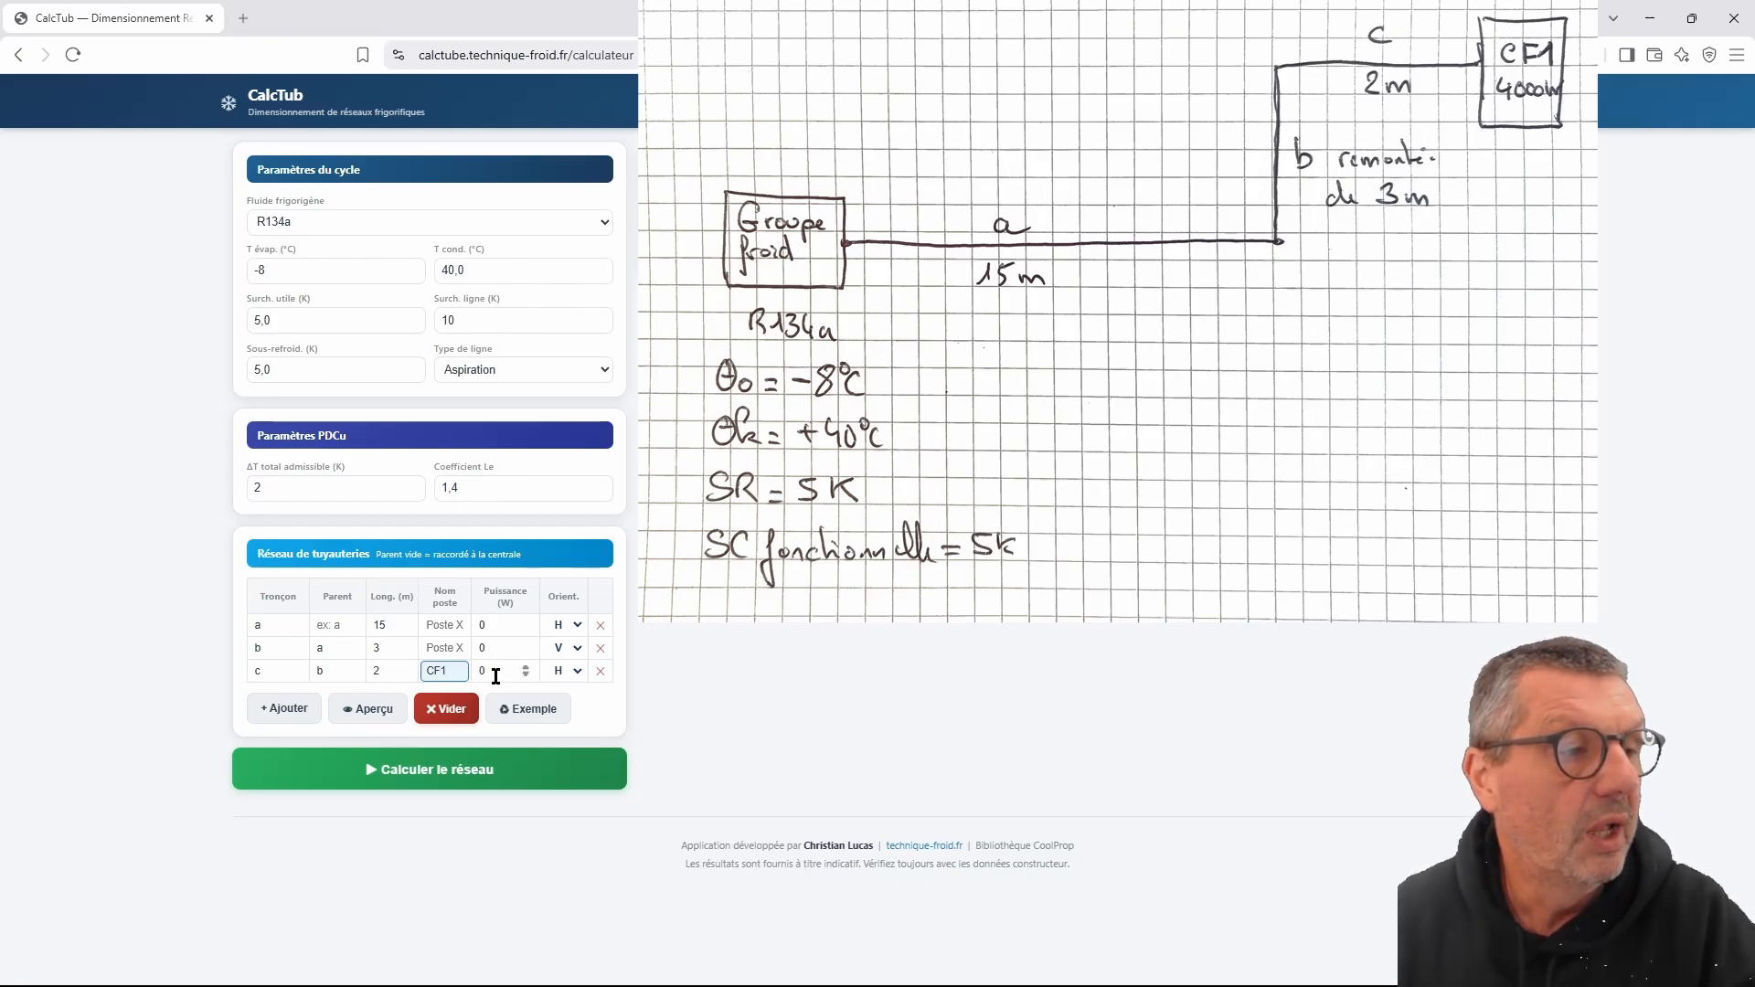
key("Tab")
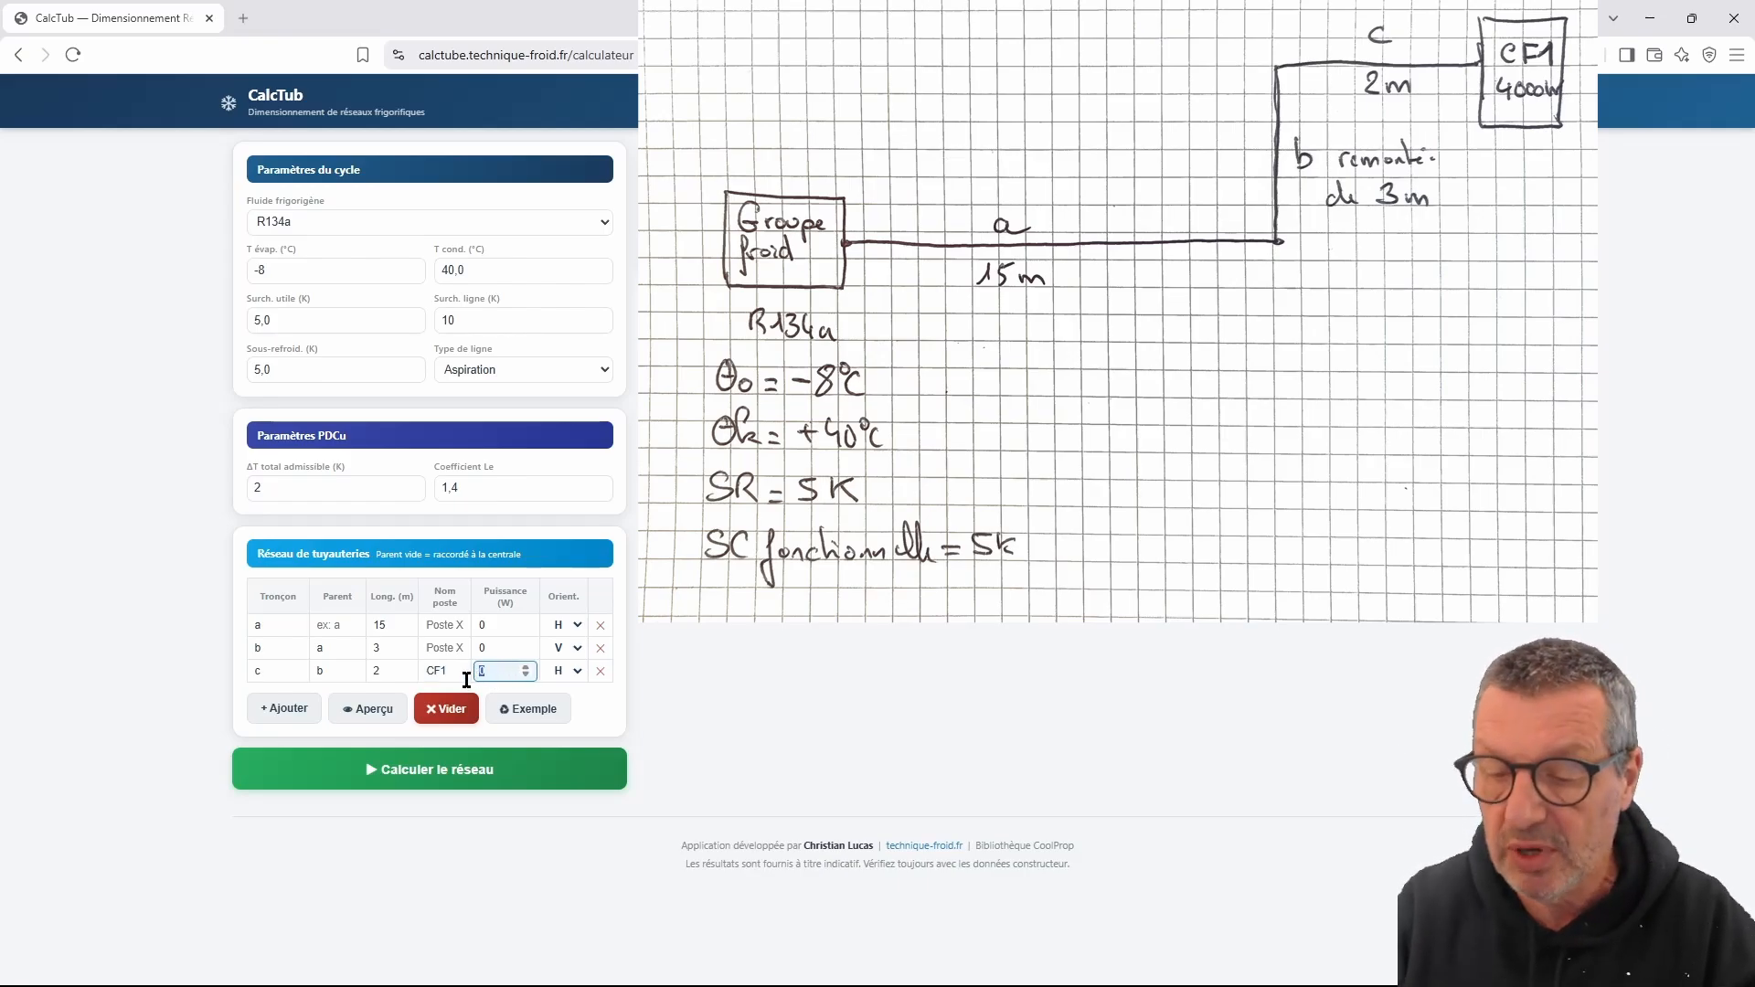
type("4000")
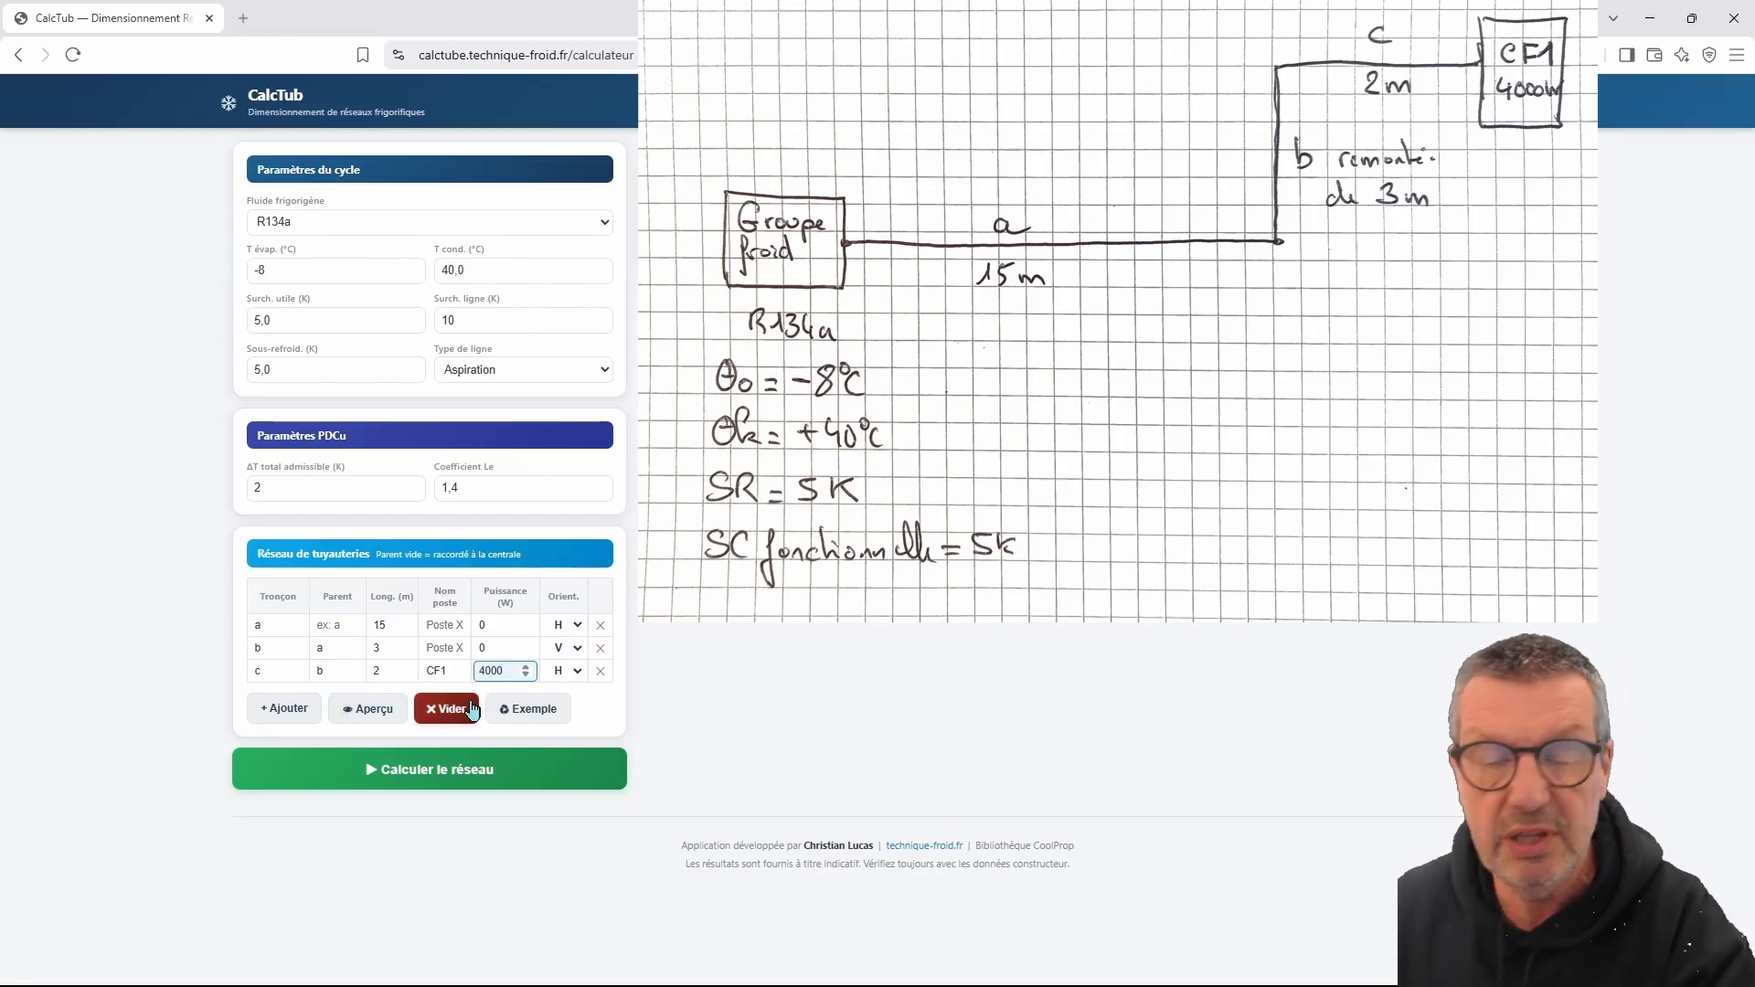
left_click(601, 698)
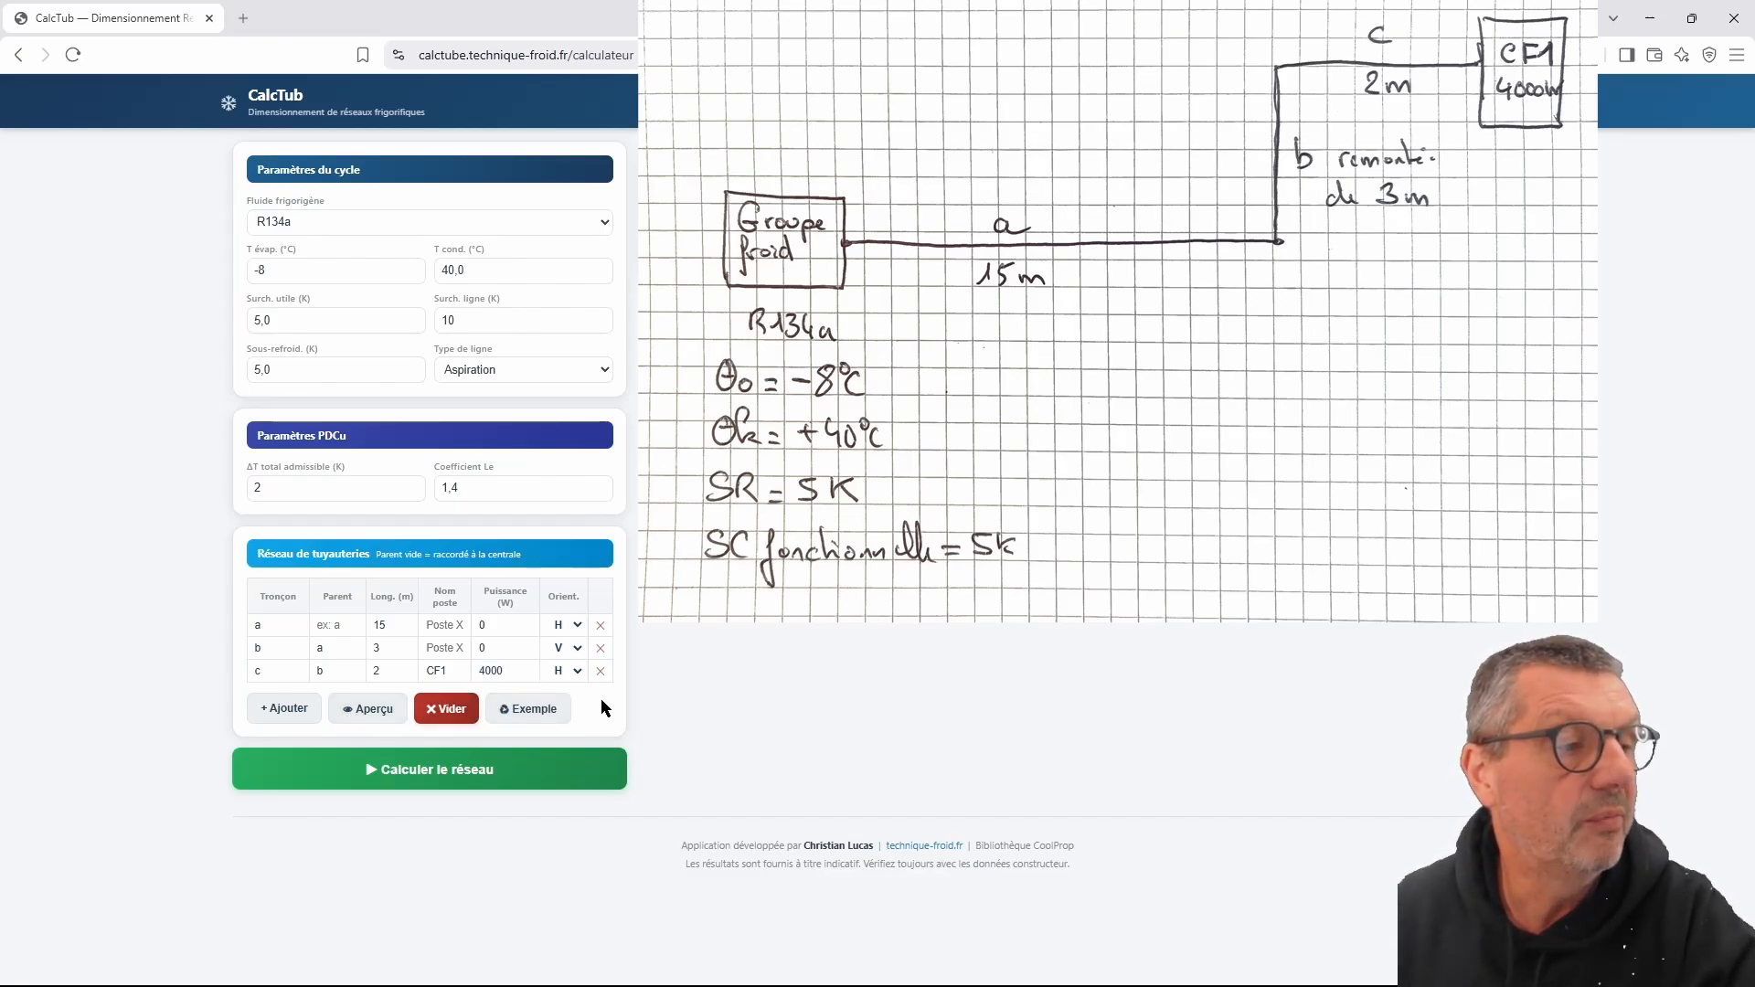
- Preview the network diagram, and calculate the network to review the global and per-section results
left_click(384, 717)
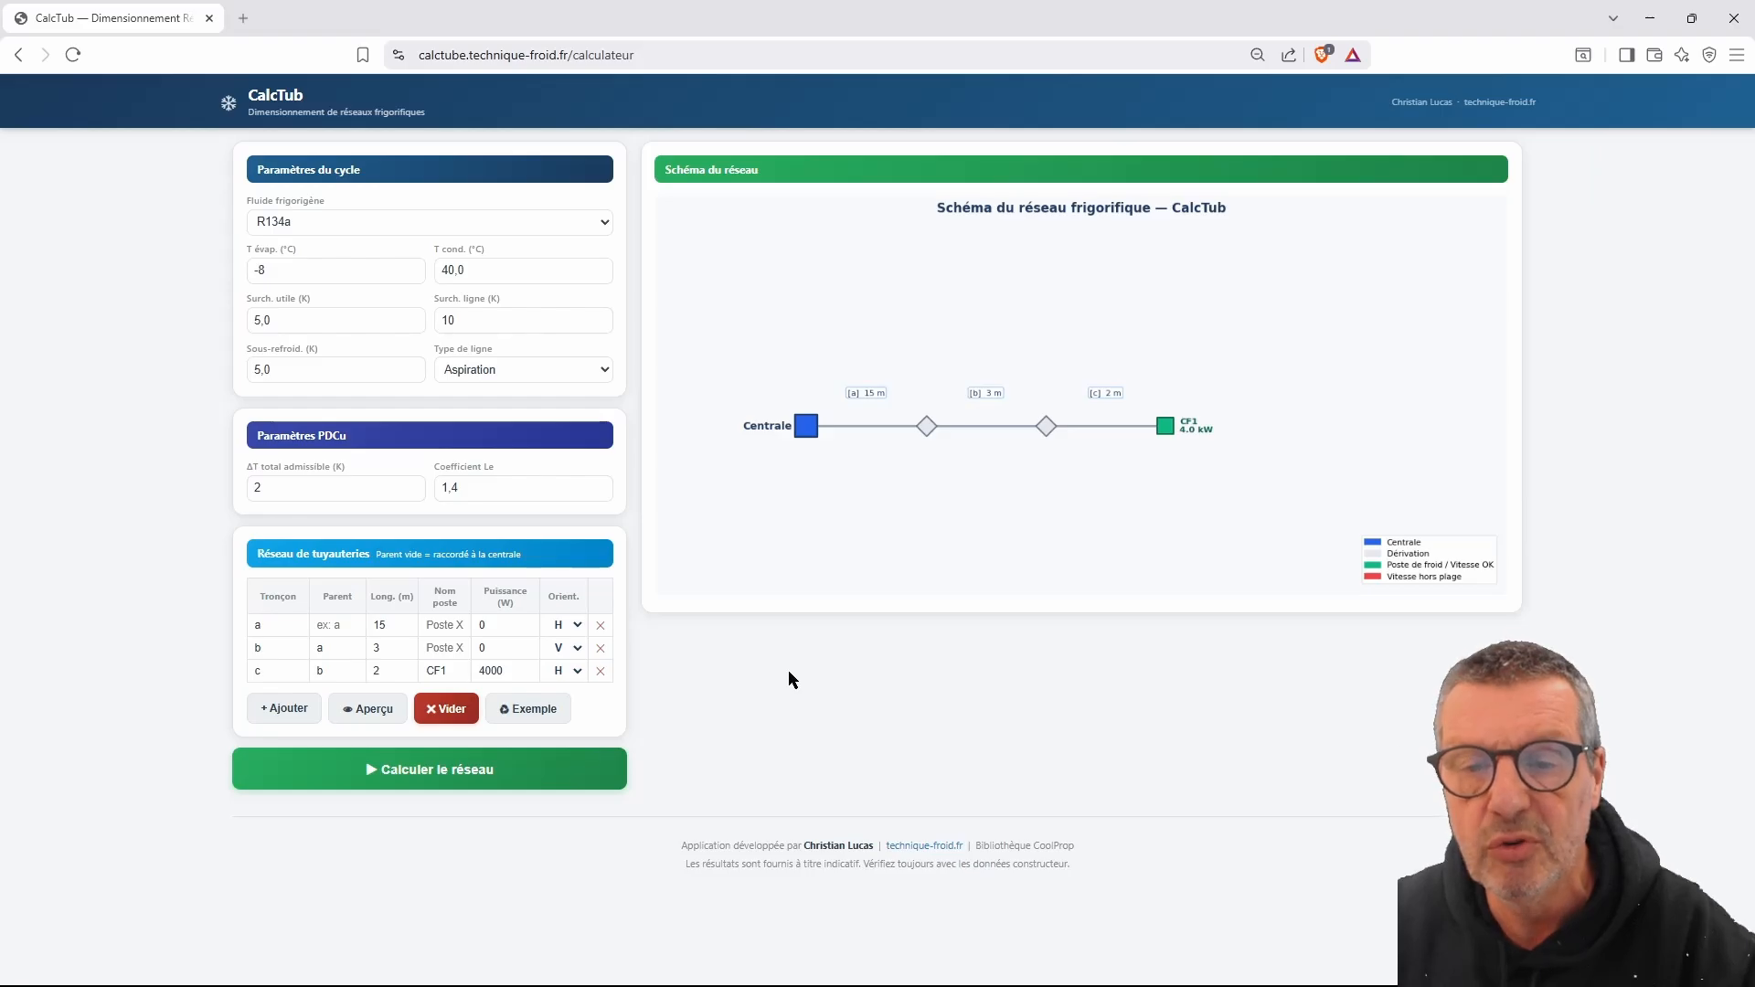
left_click(408, 773)
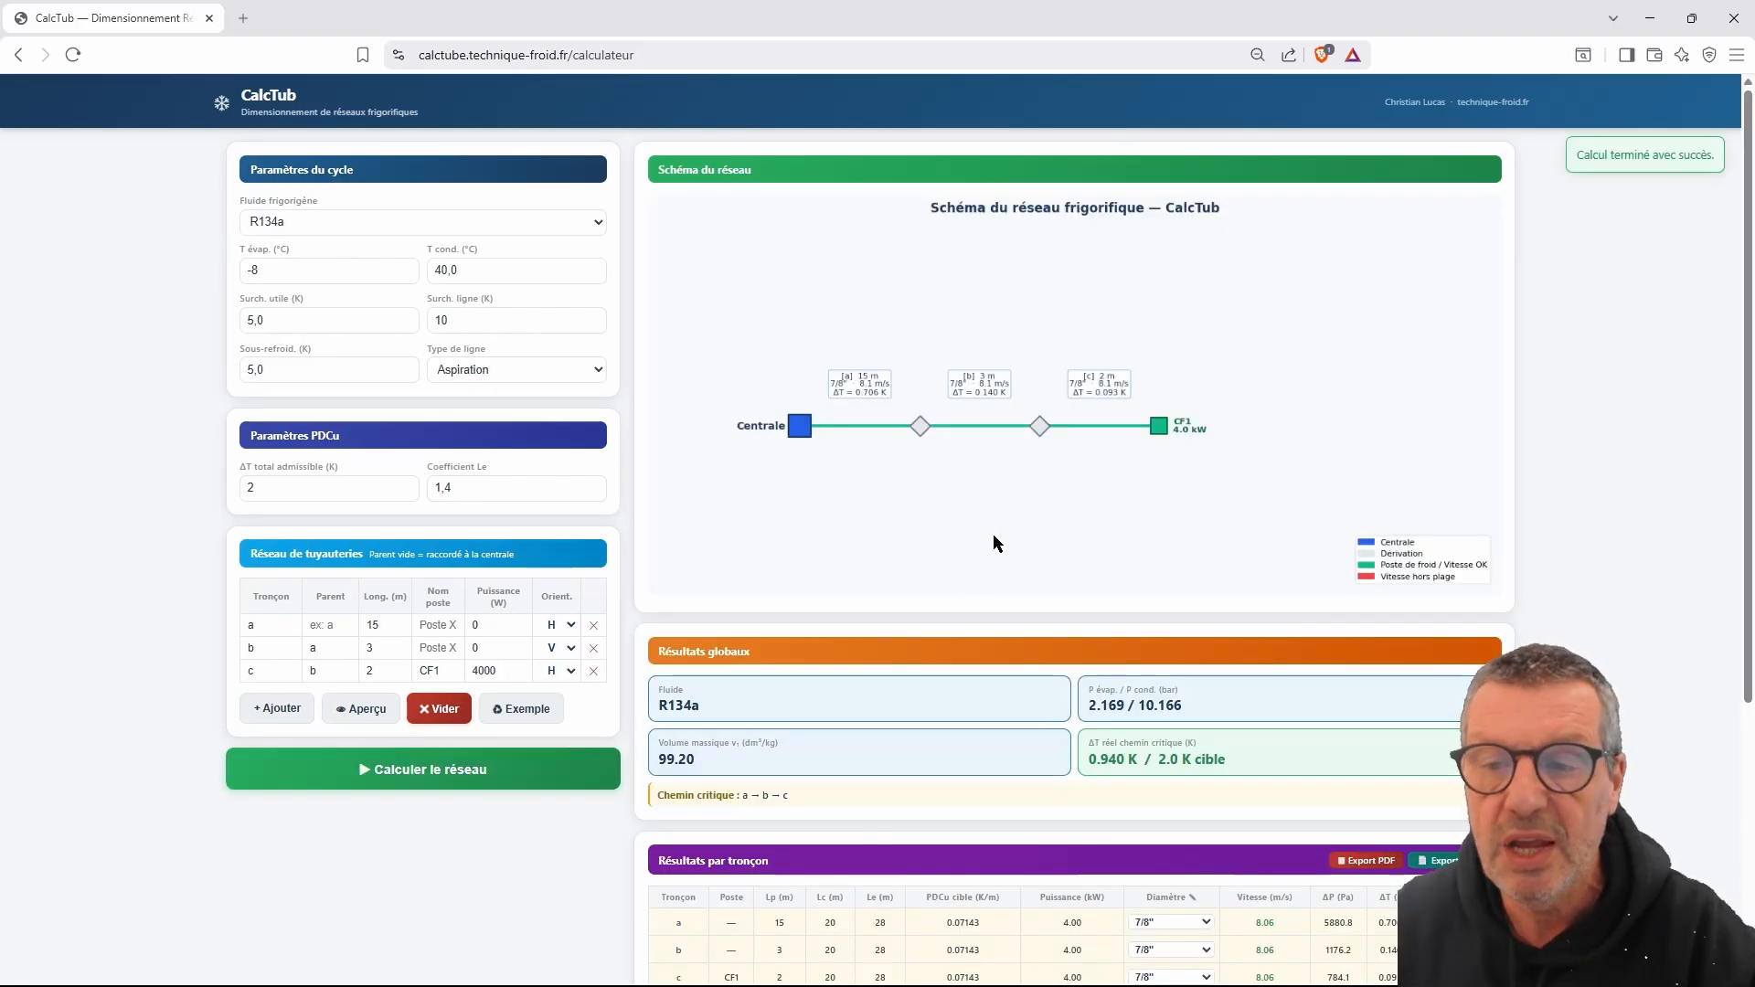
scroll(1080, 519, "down", 2)
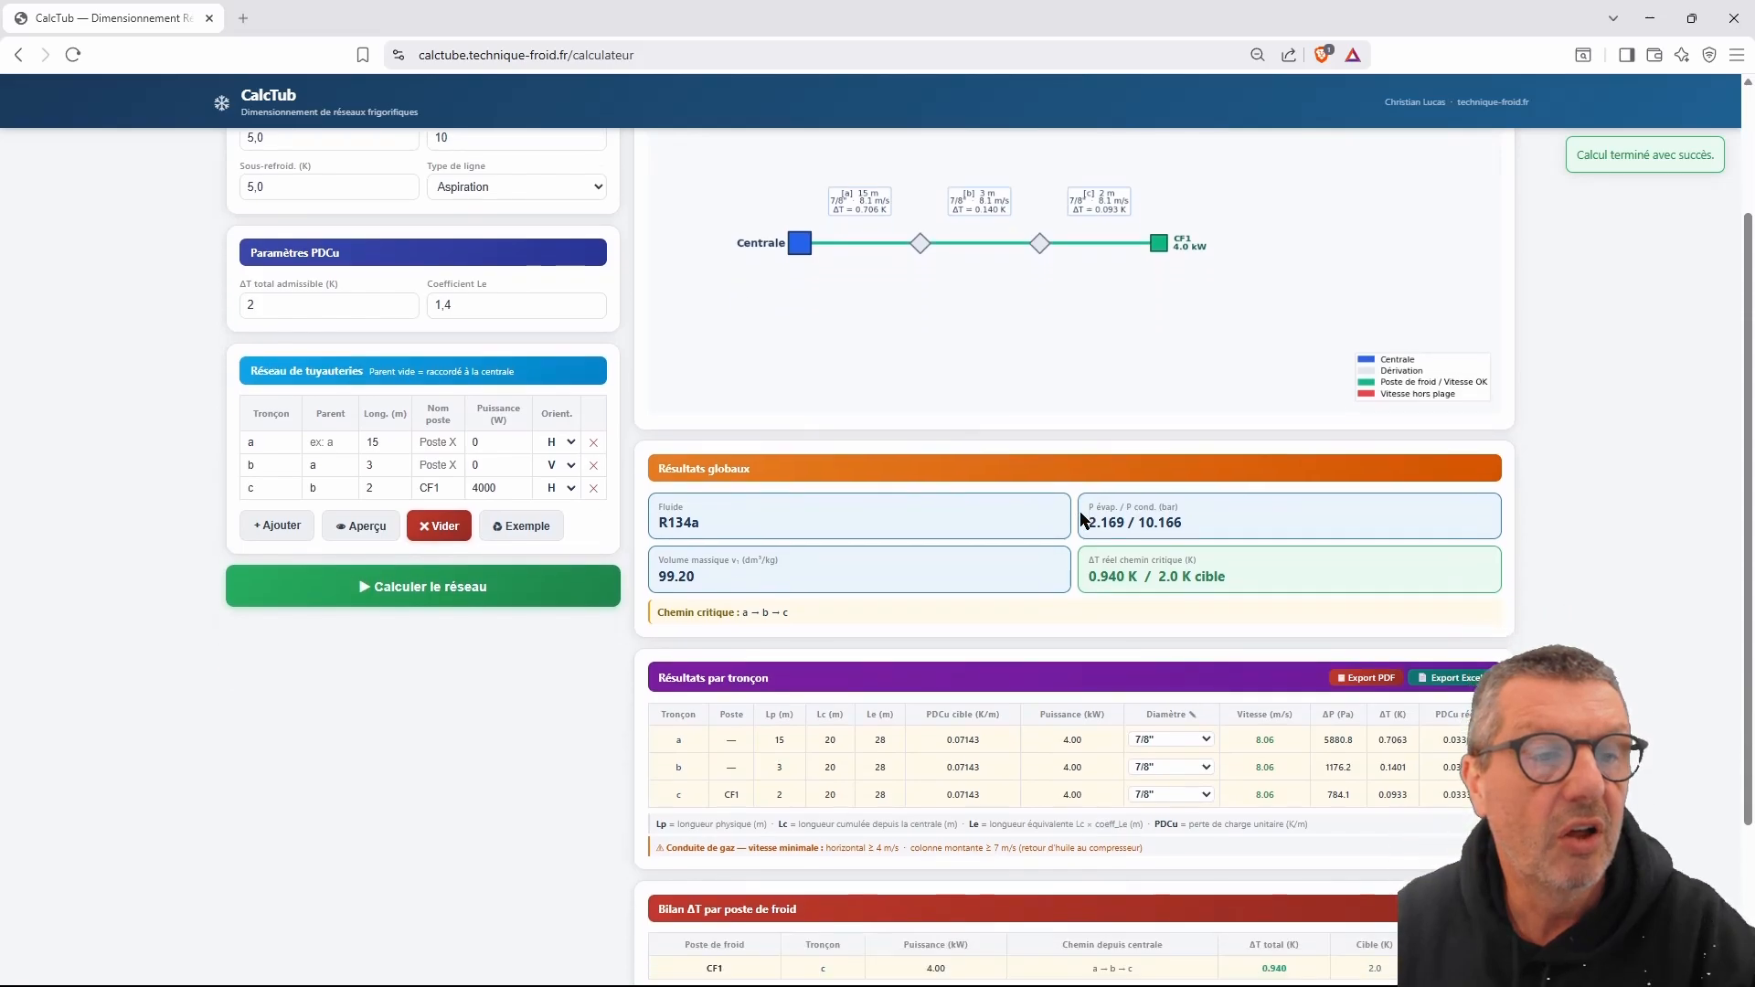
scroll(921, 410, "down", 2)
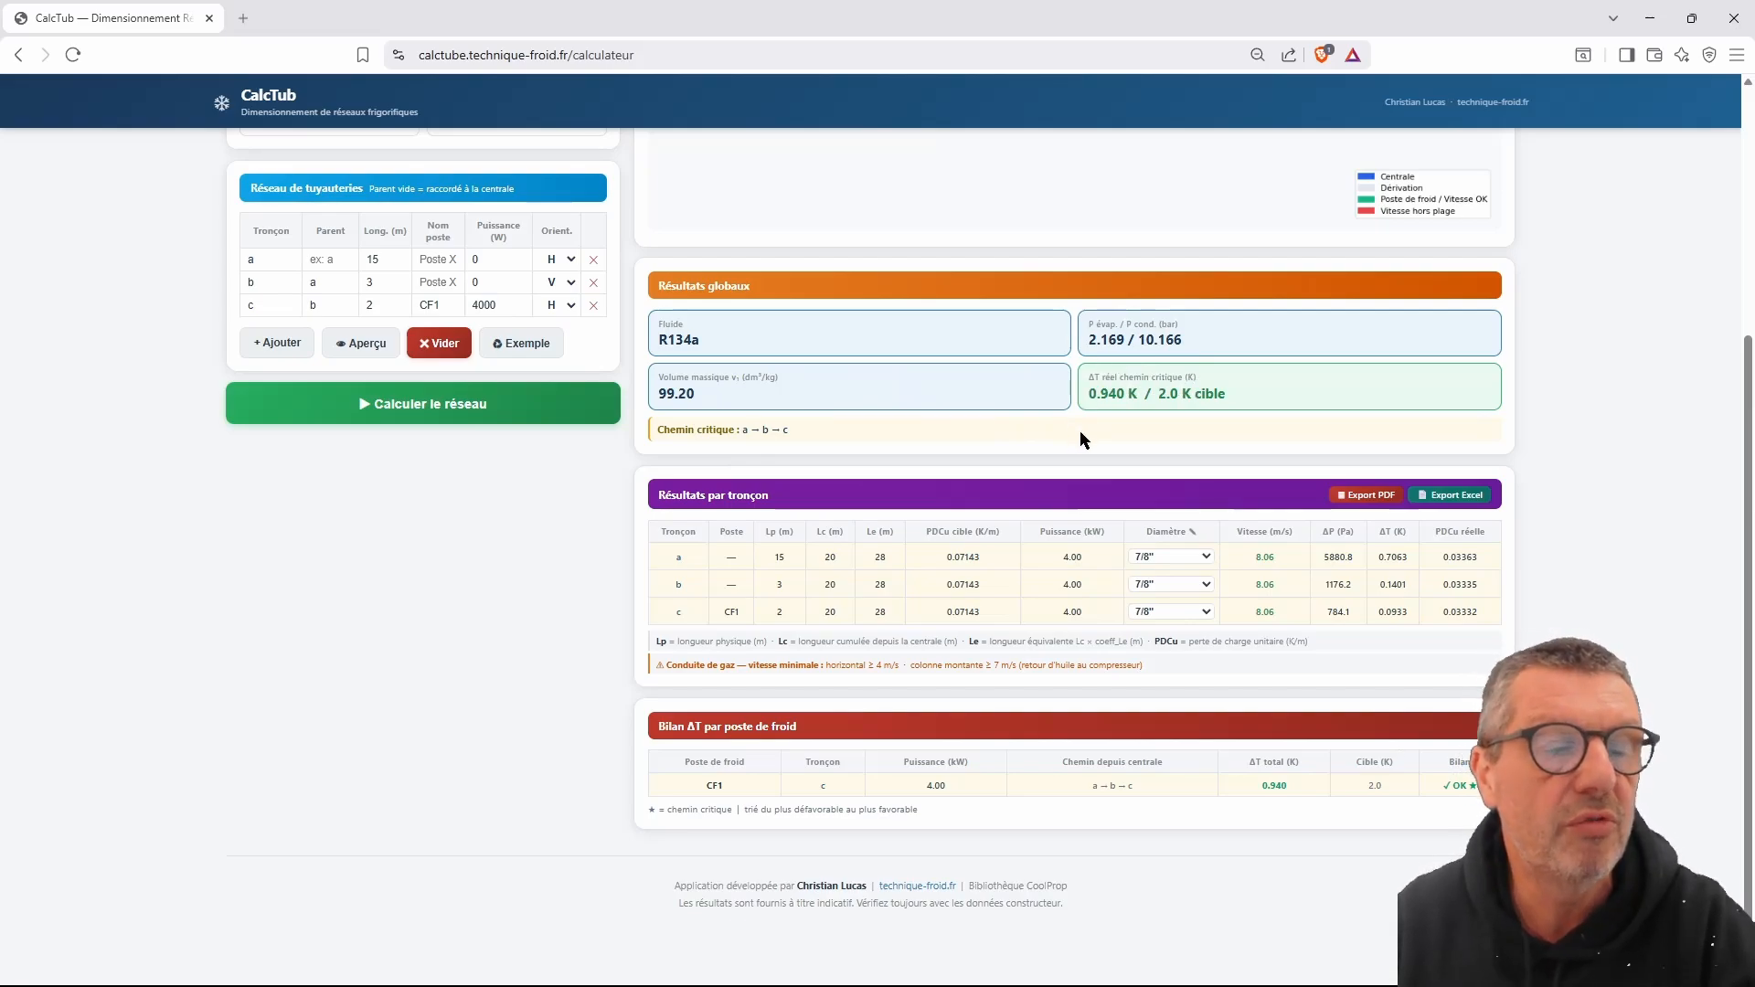
scroll(1054, 449, "down", 1)
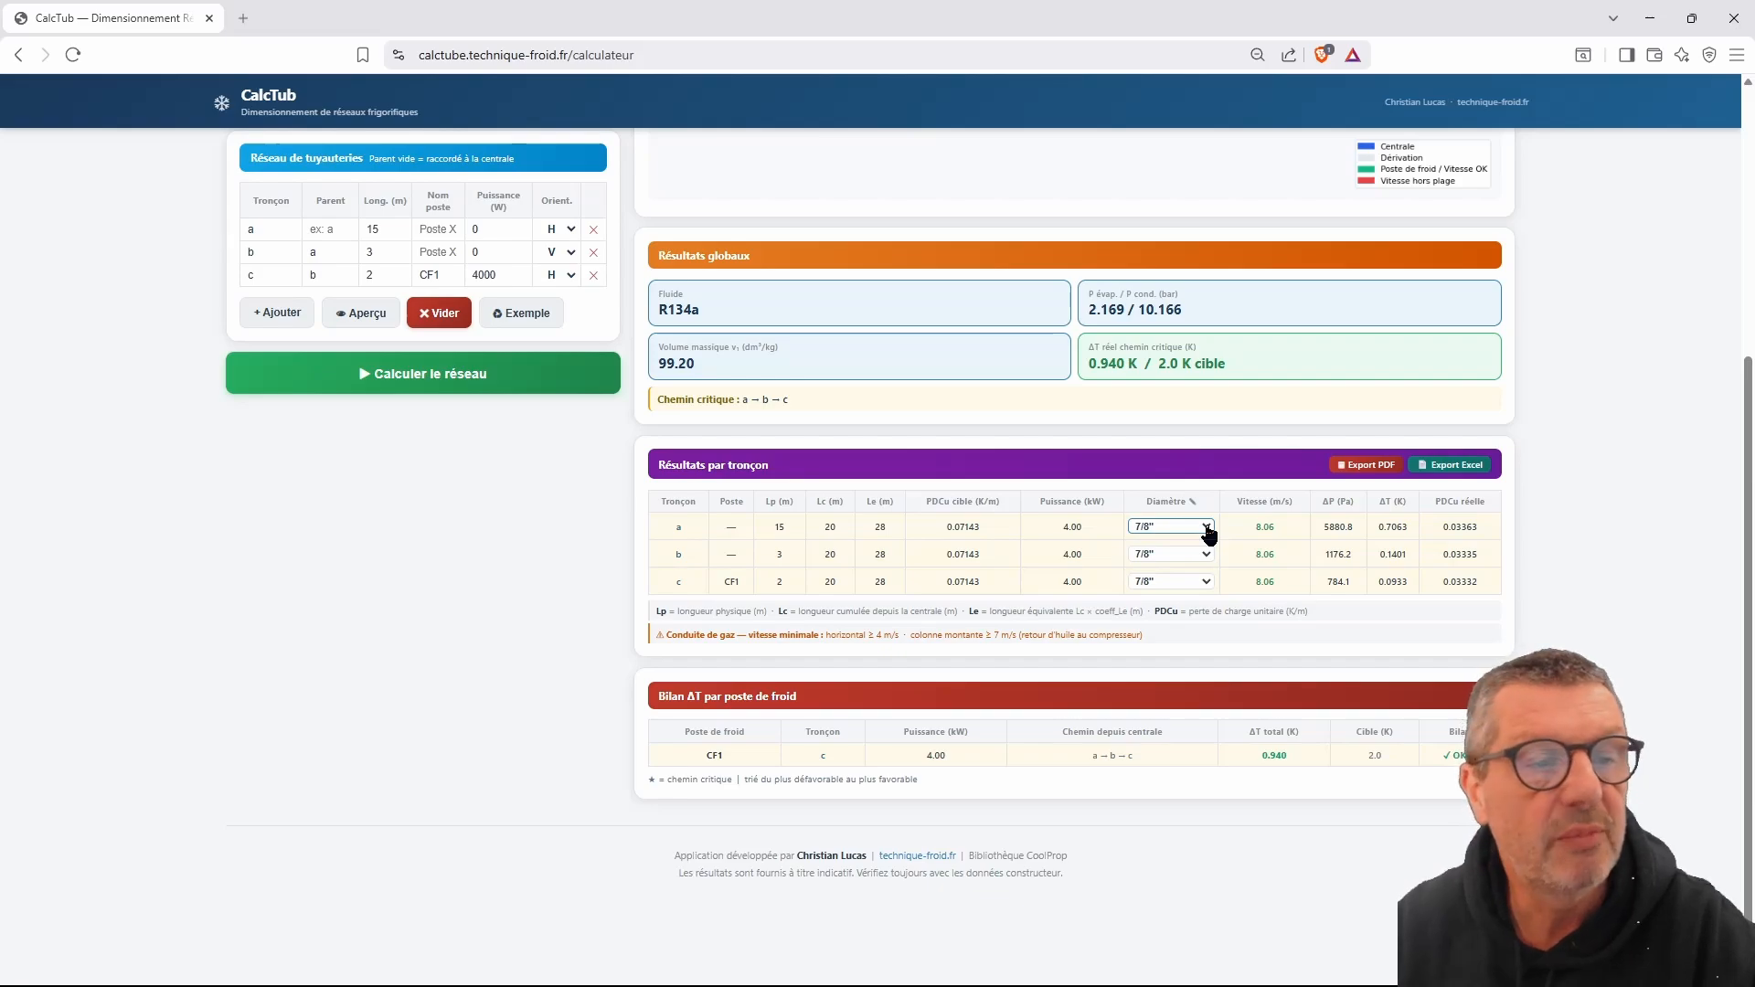
- Set the diameters of sections a, b and c to 3/4" in the per-section results
left_click(1206, 529)
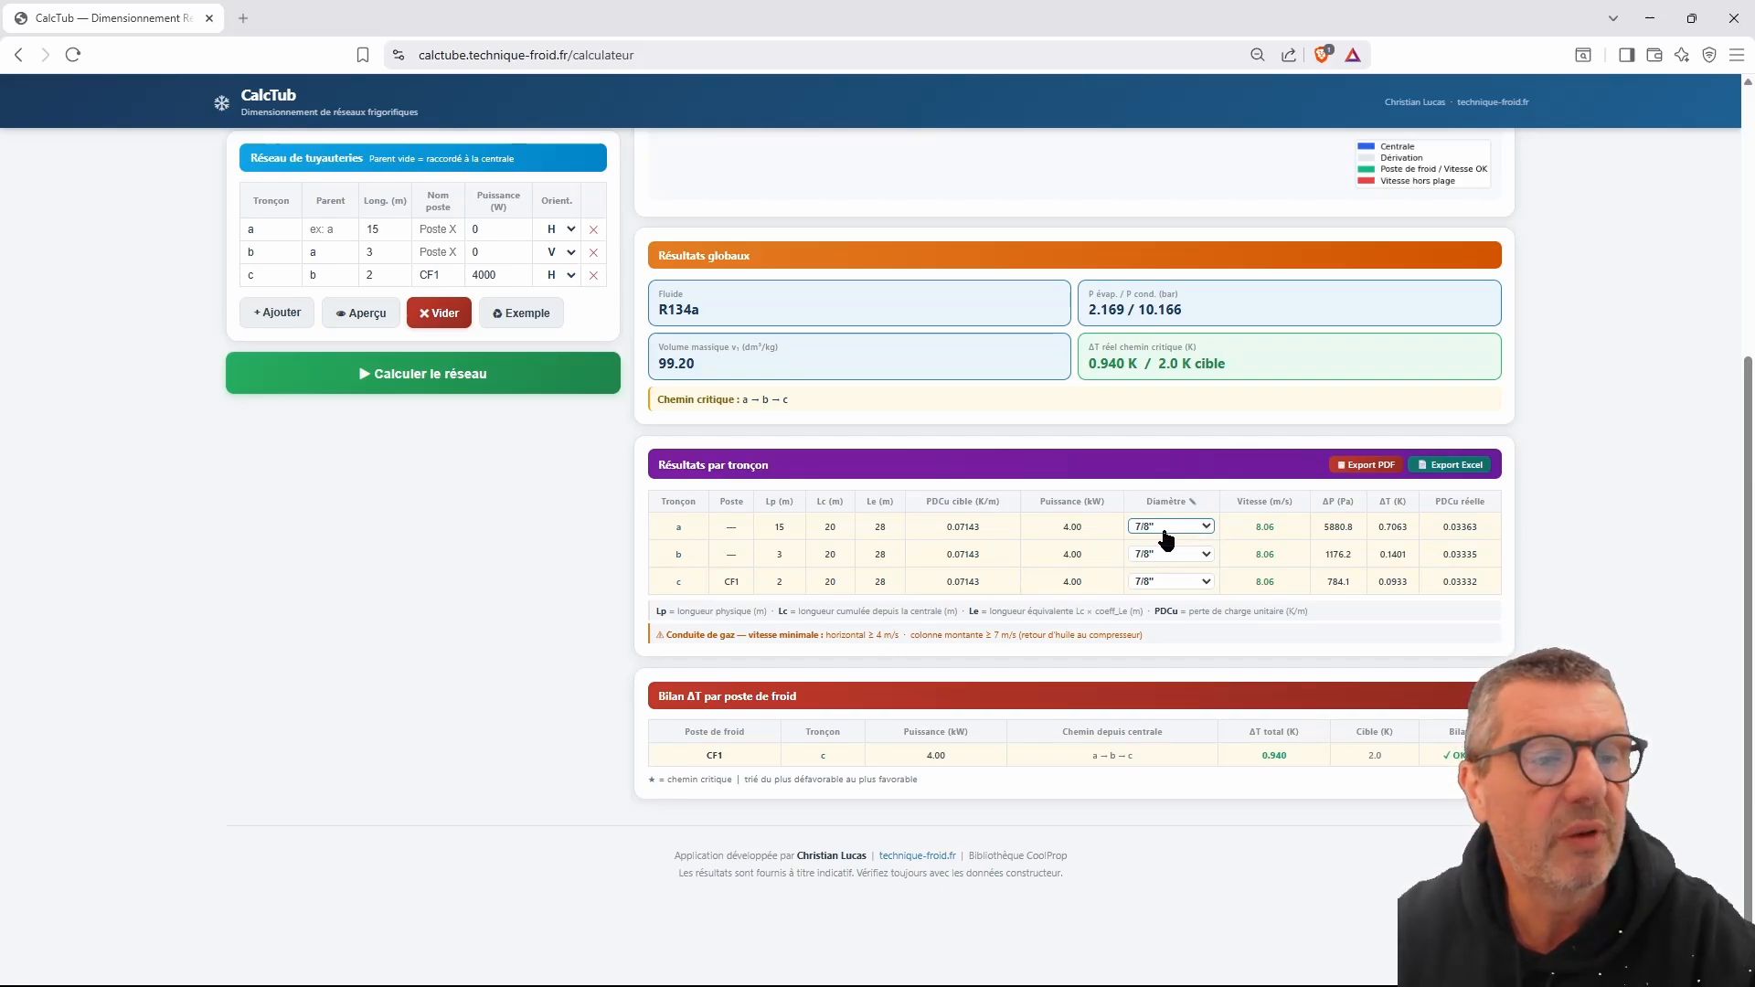
left_click(1165, 534)
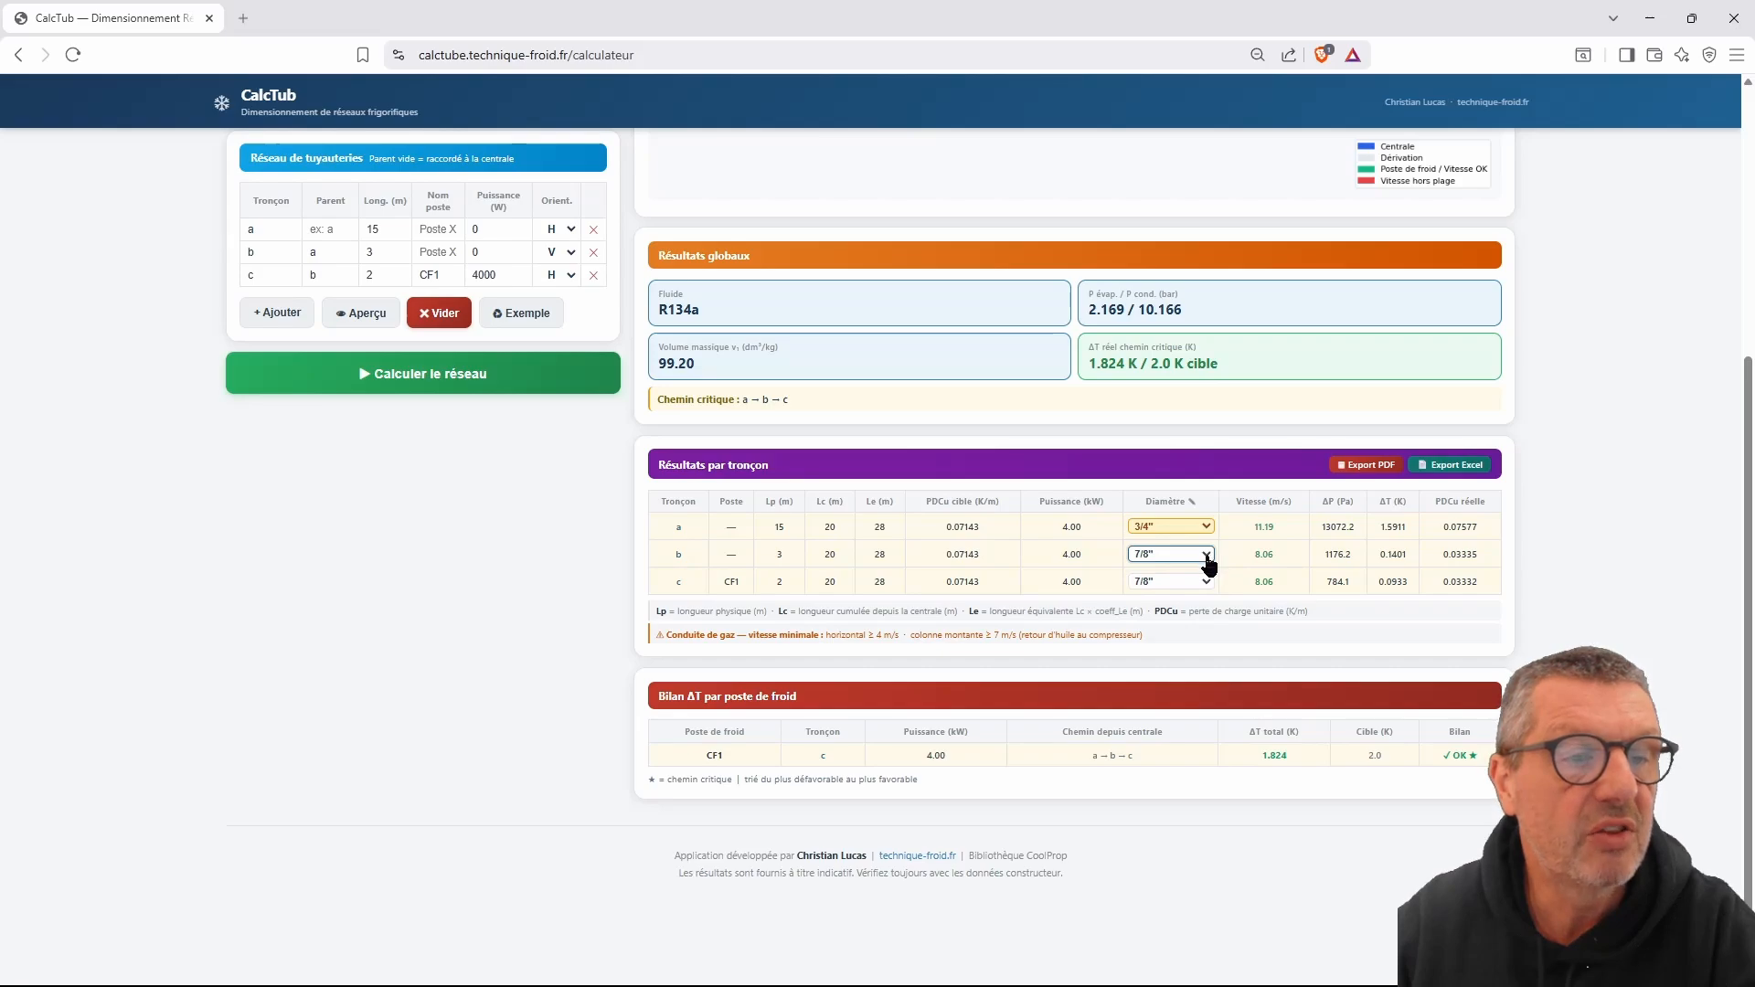
key("Up")
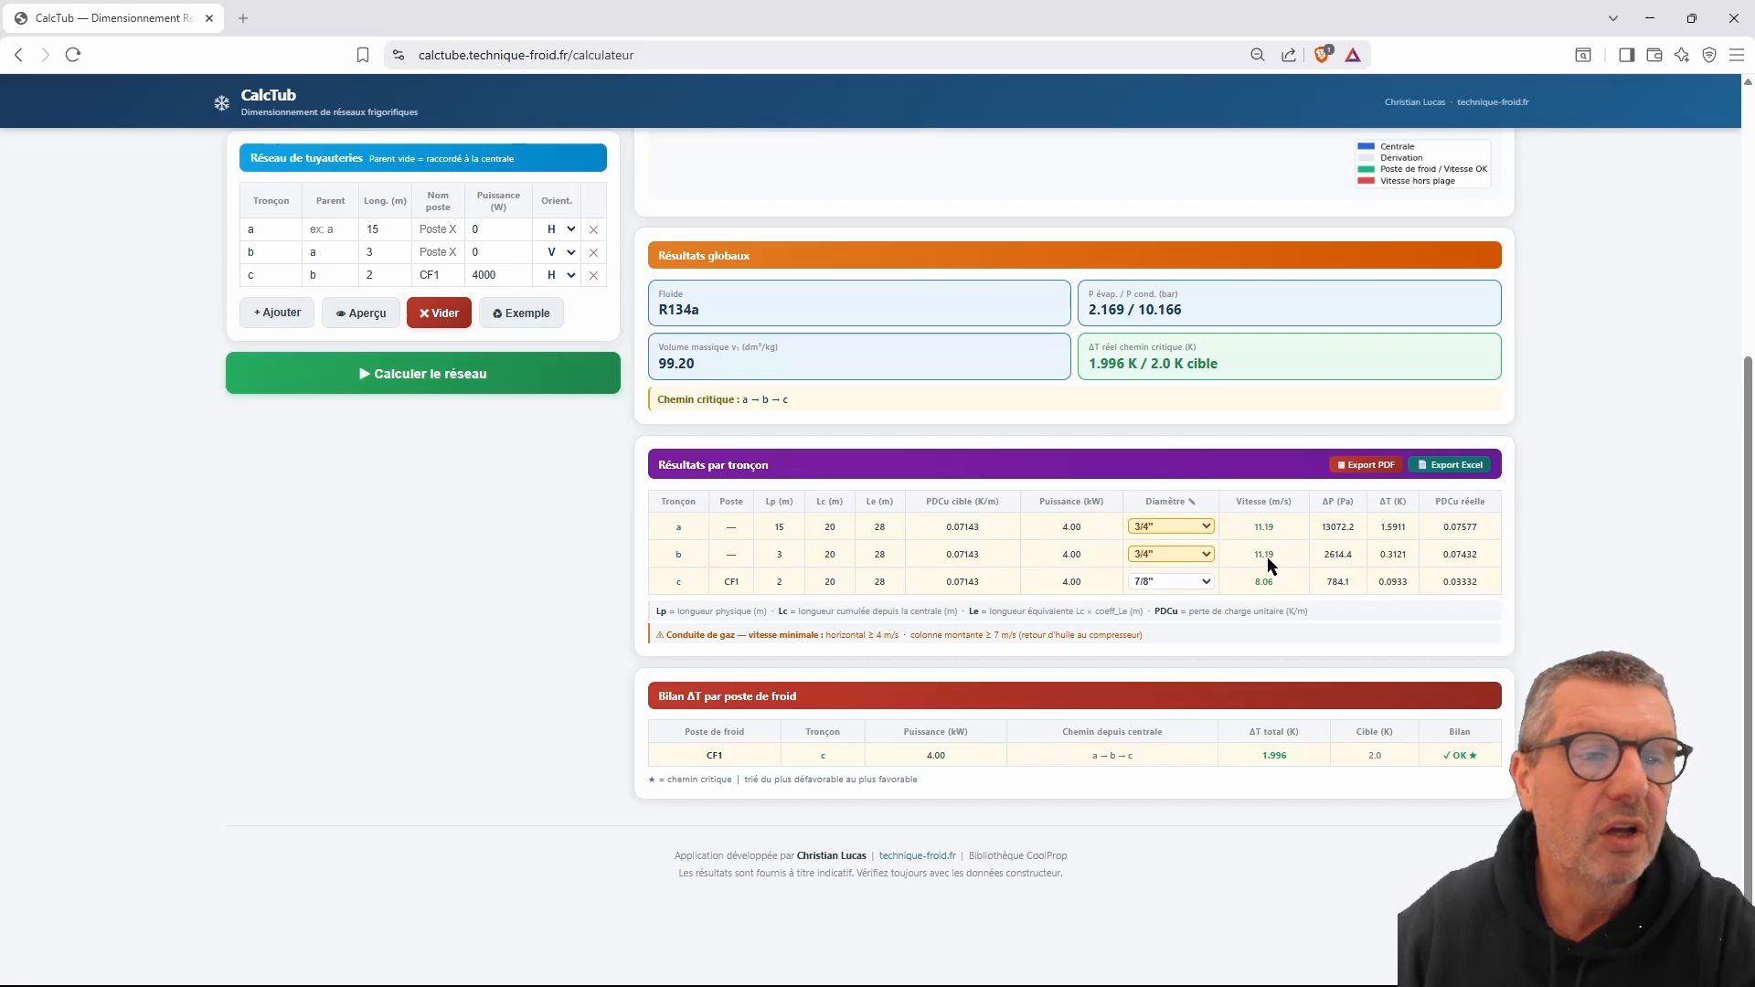
left_click(1208, 583)
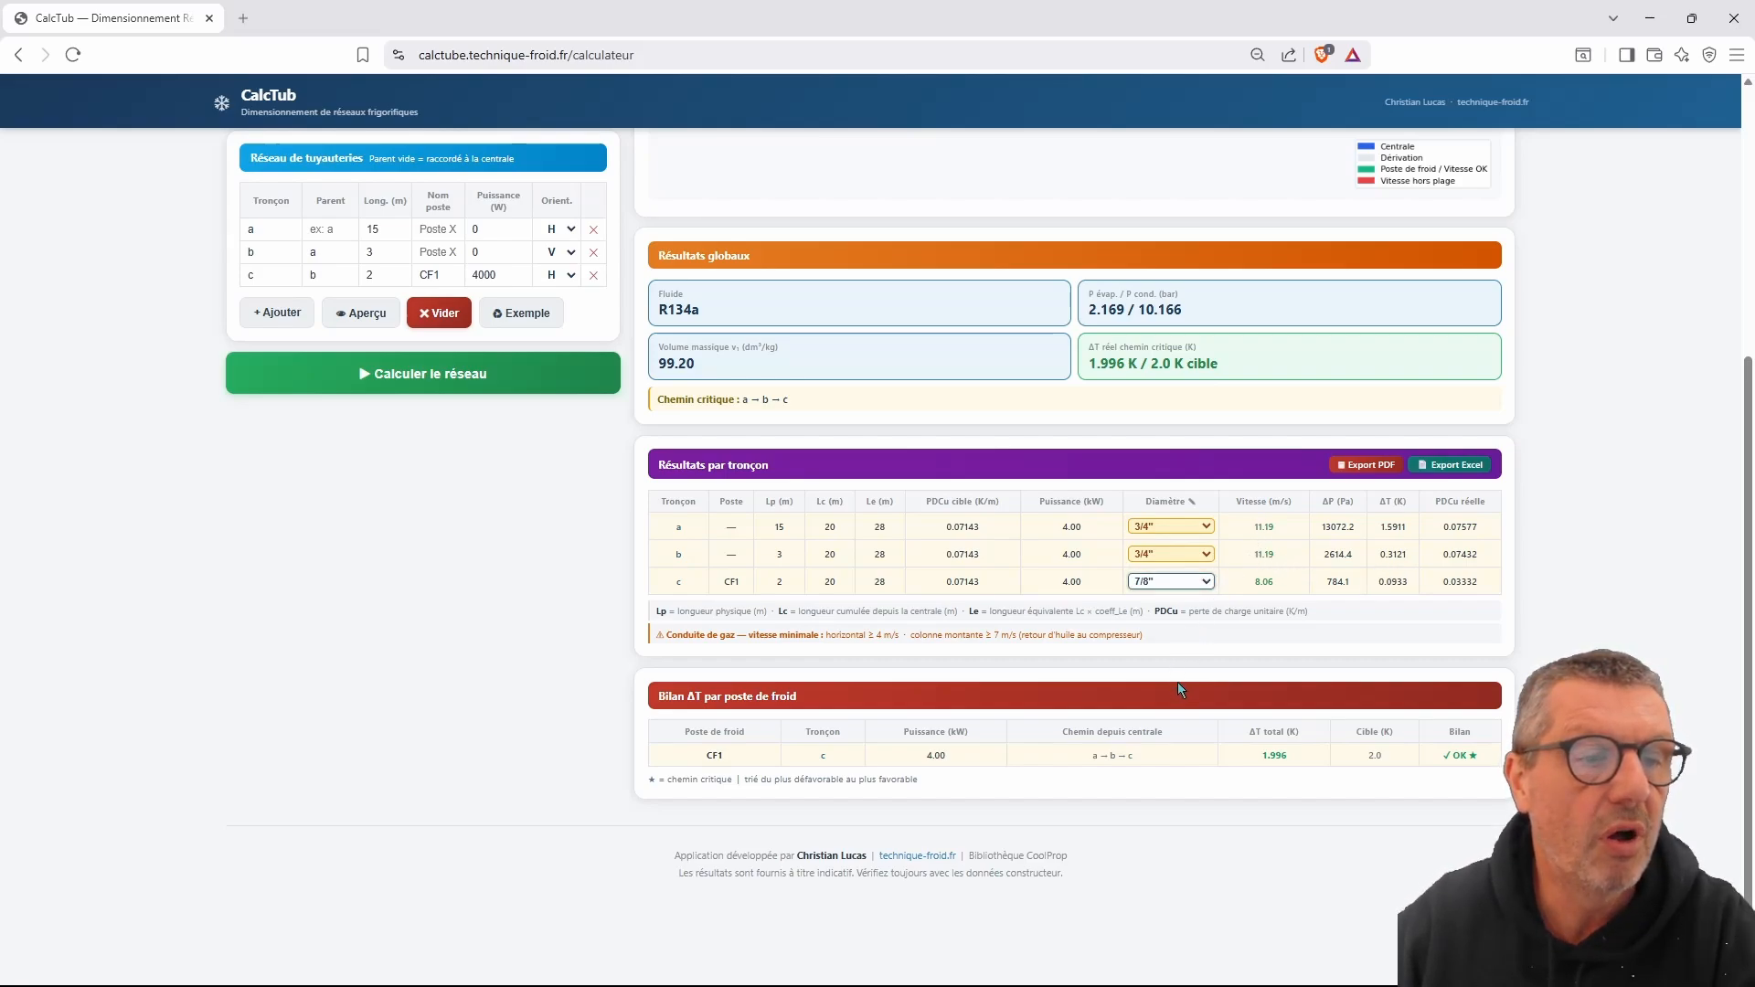
key("Up")
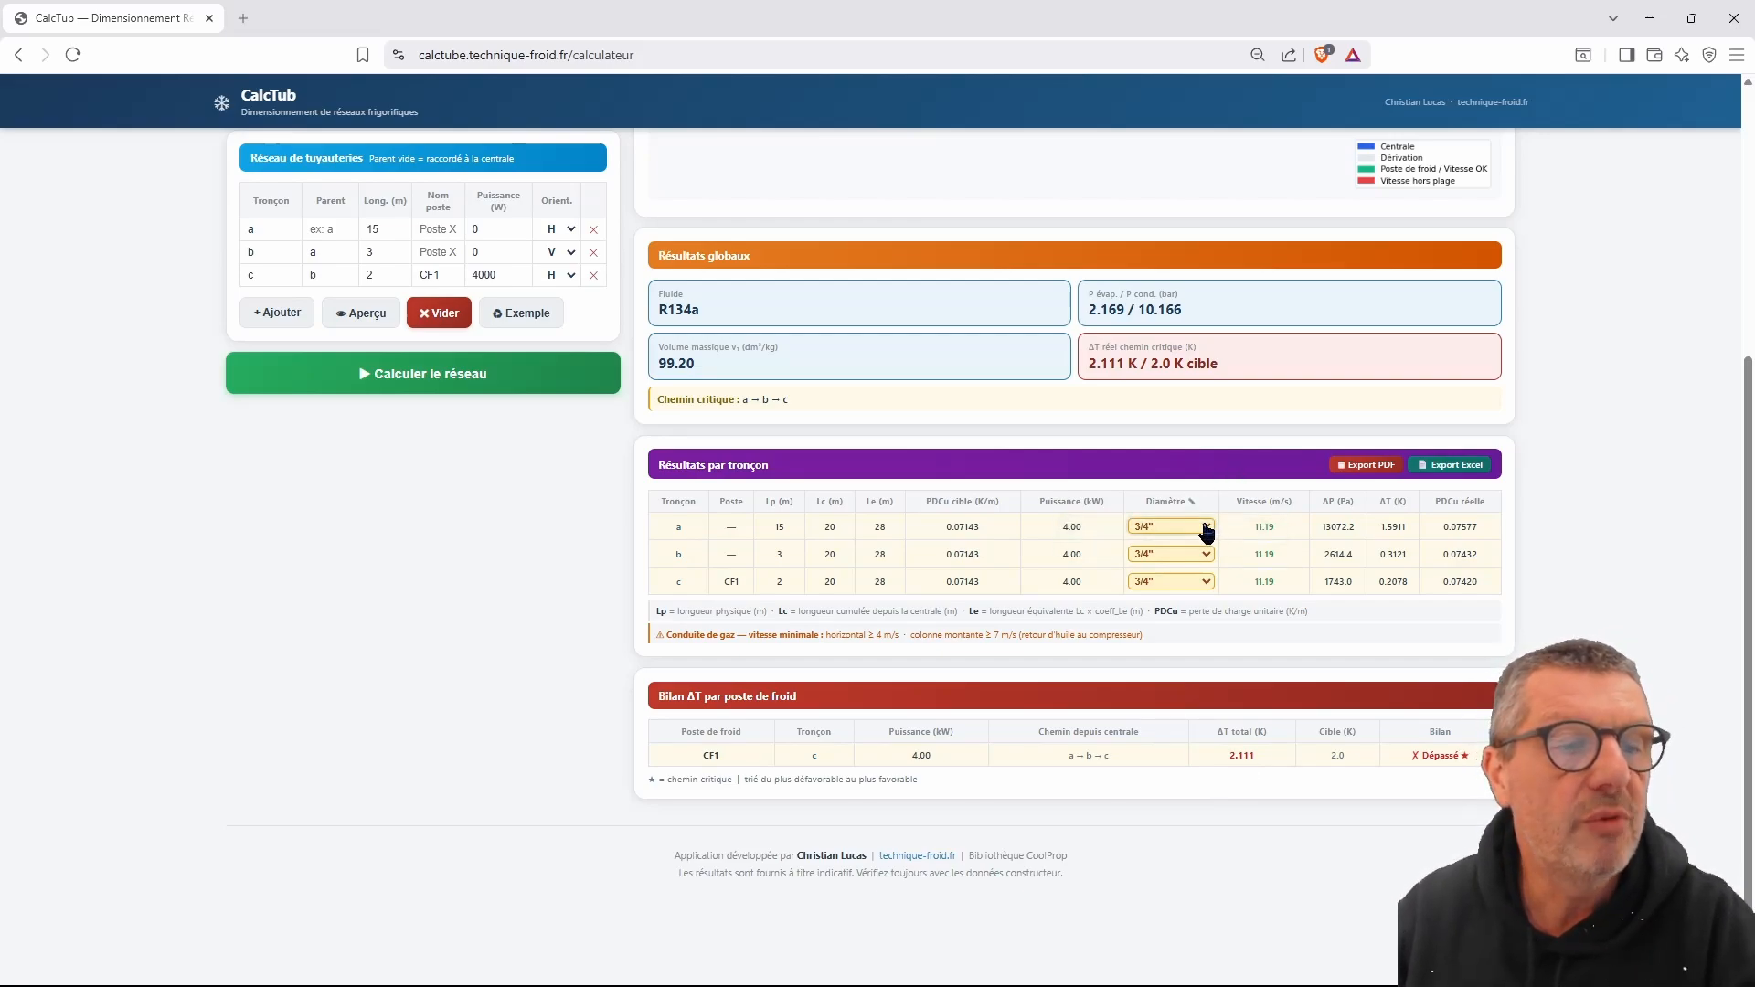
- Set the diameters of sections a and c to 7/8" in the per-section results
left_click(1166, 655)
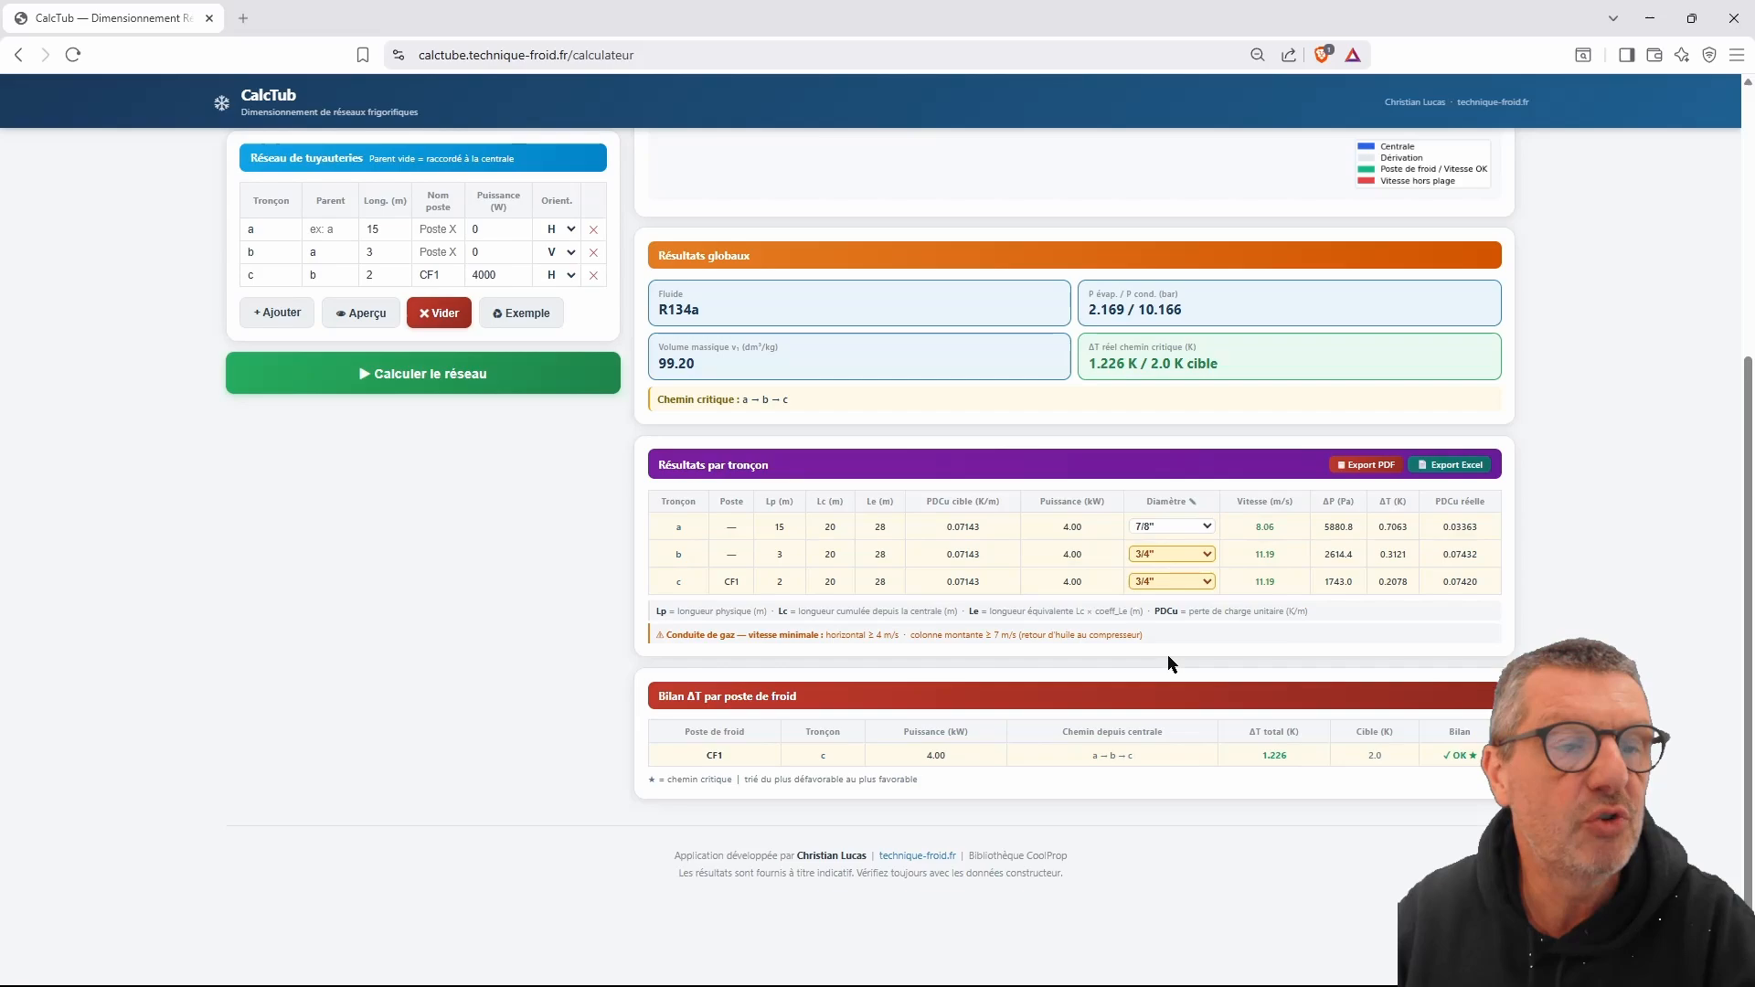
left_click(1212, 582)
left_click(1177, 711)
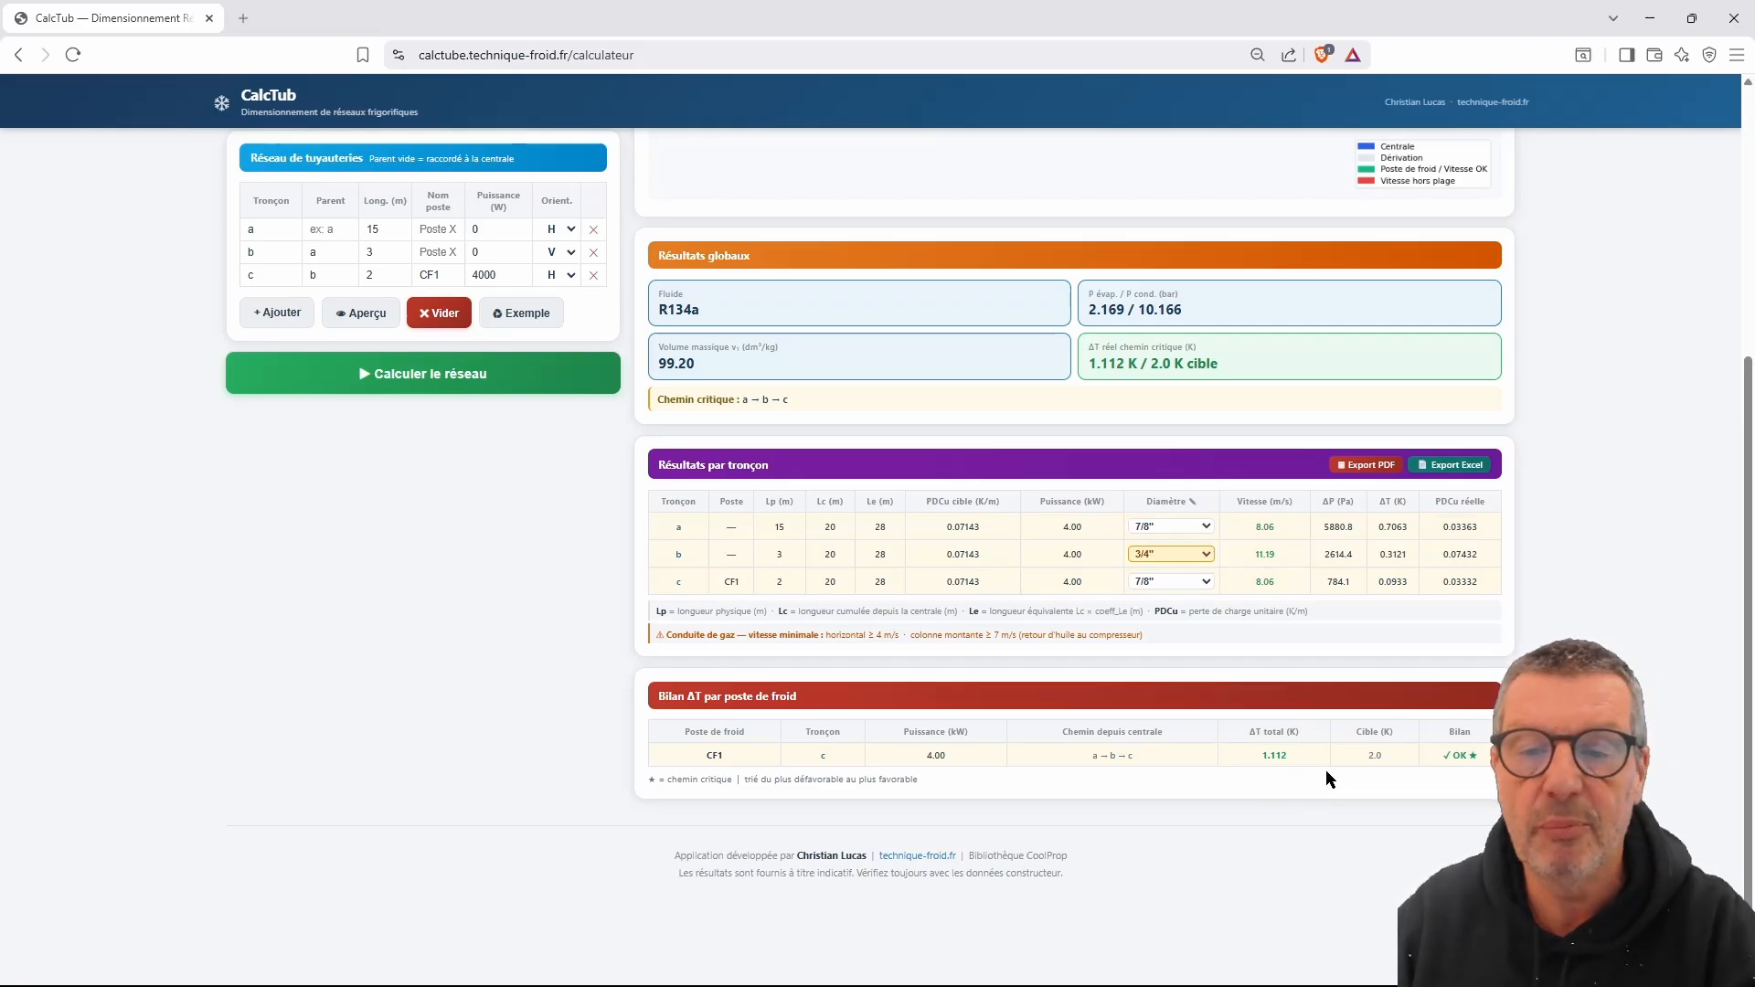
- Set the length of section a to 50 m and recalculate the network
scroll(463, 639, "up", 4)
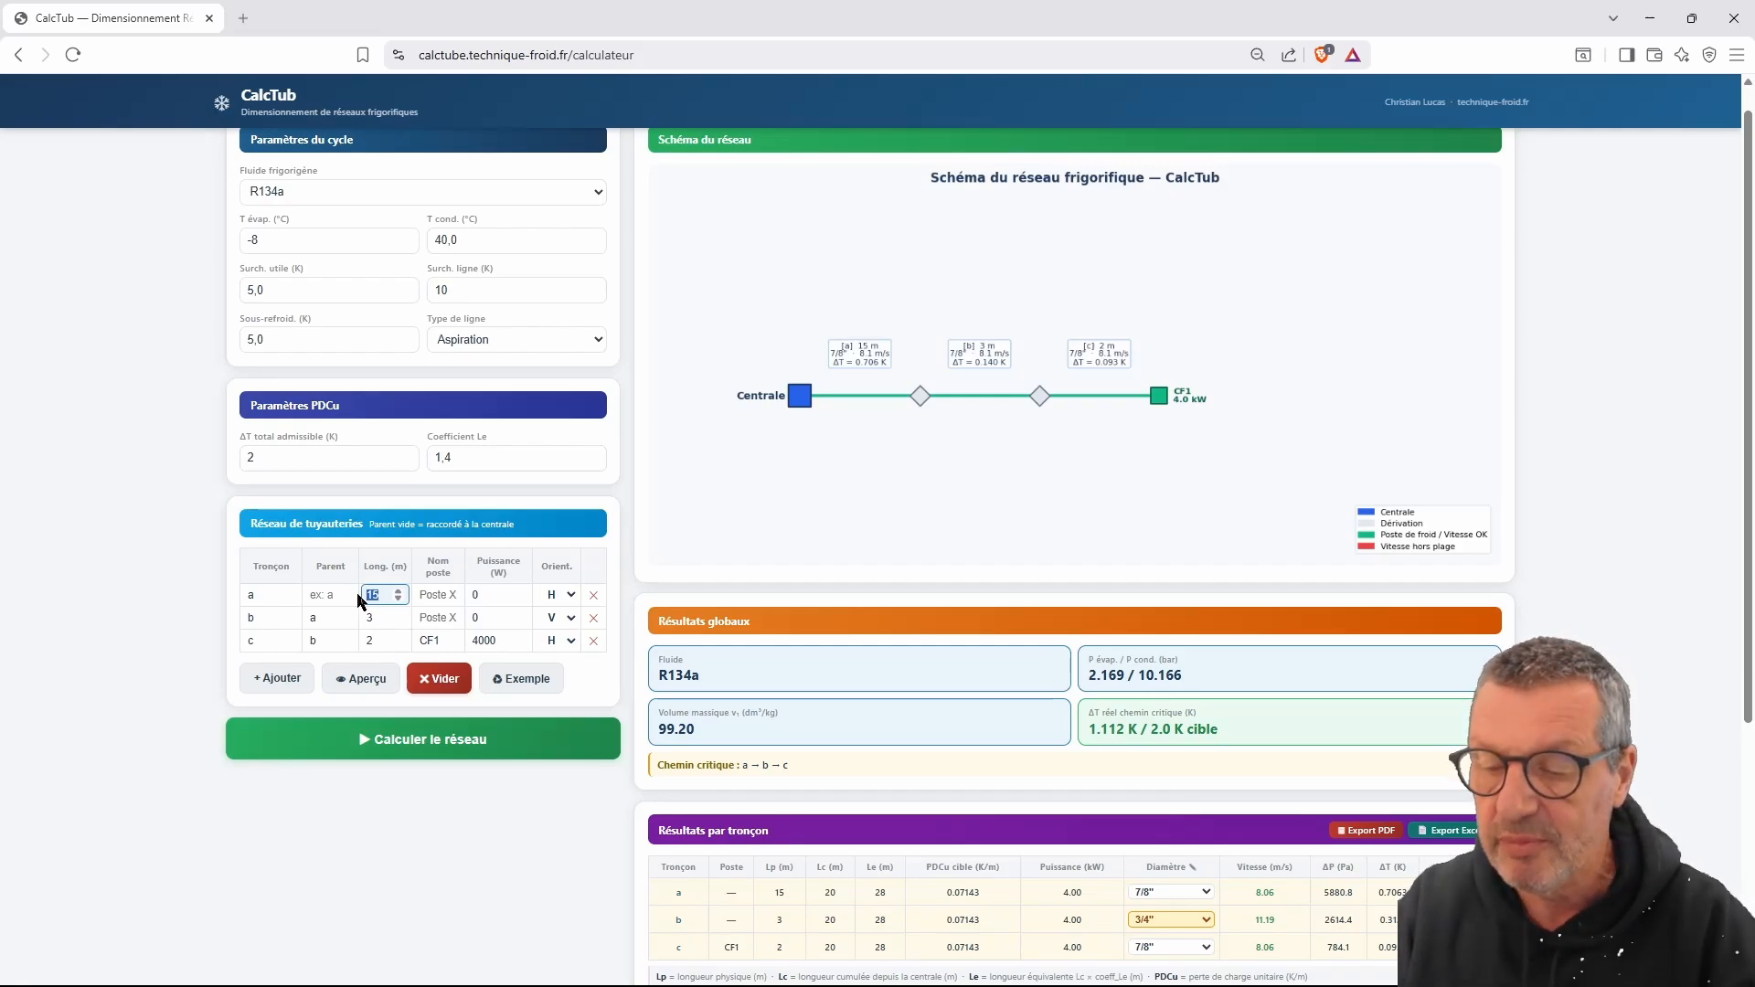
type("0")
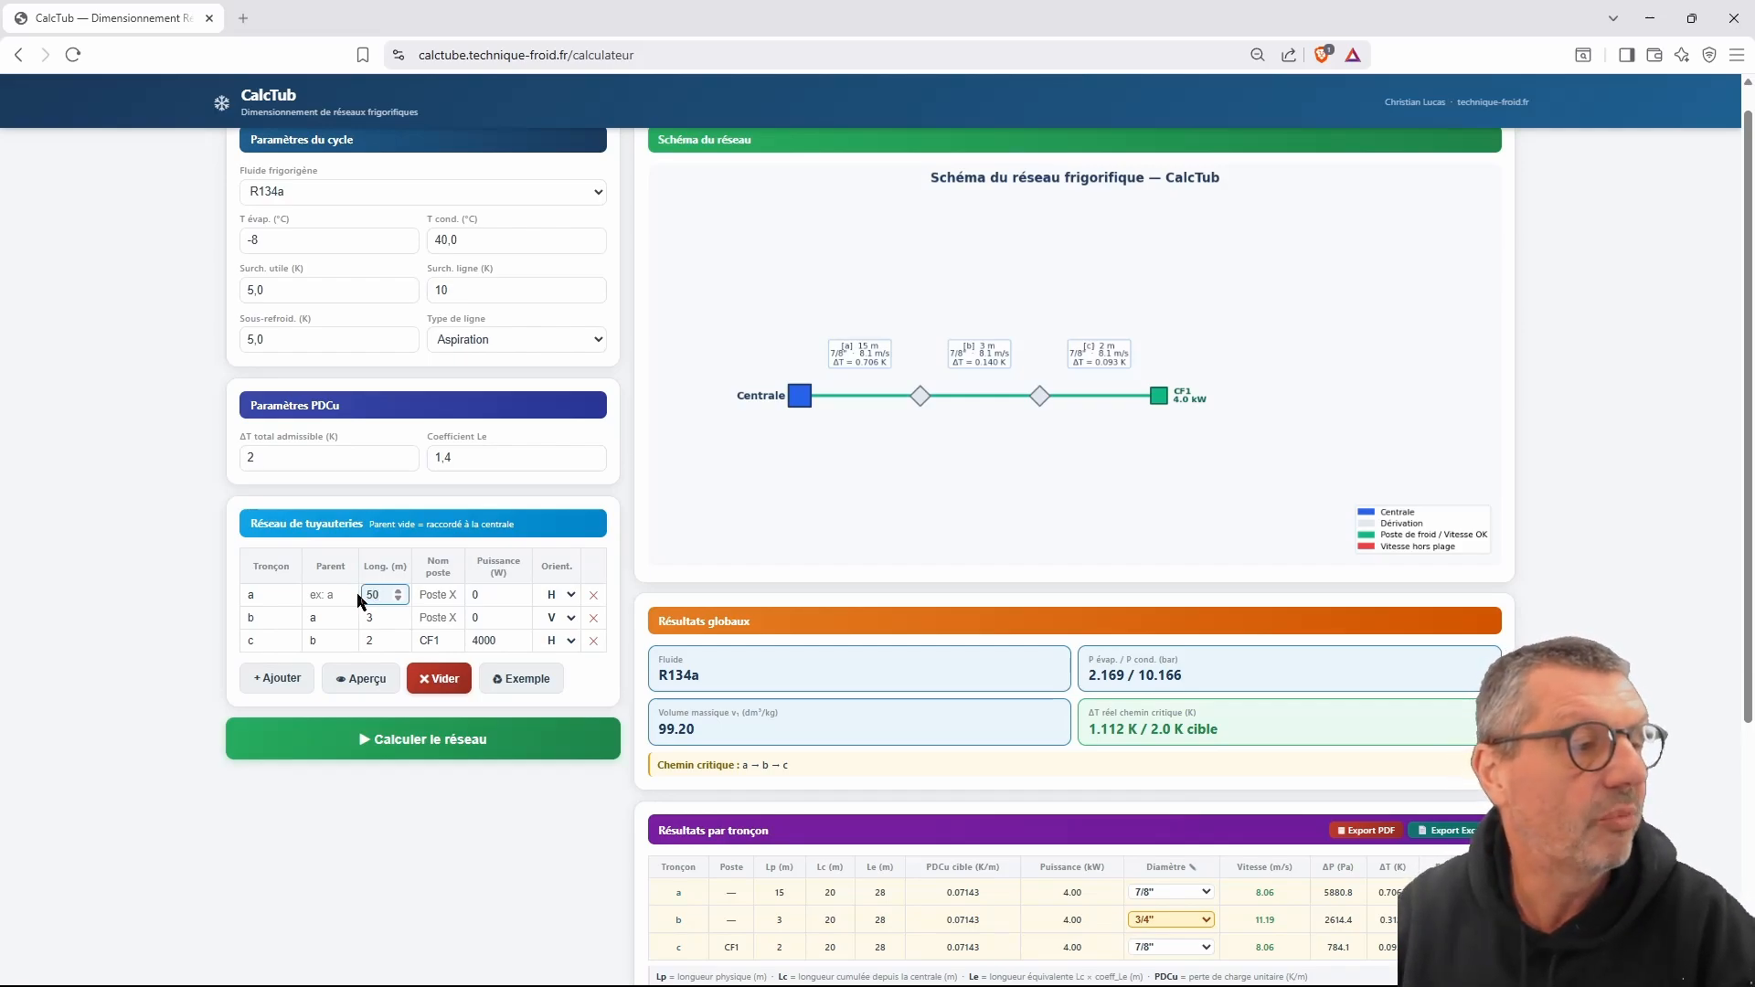
left_click(434, 754)
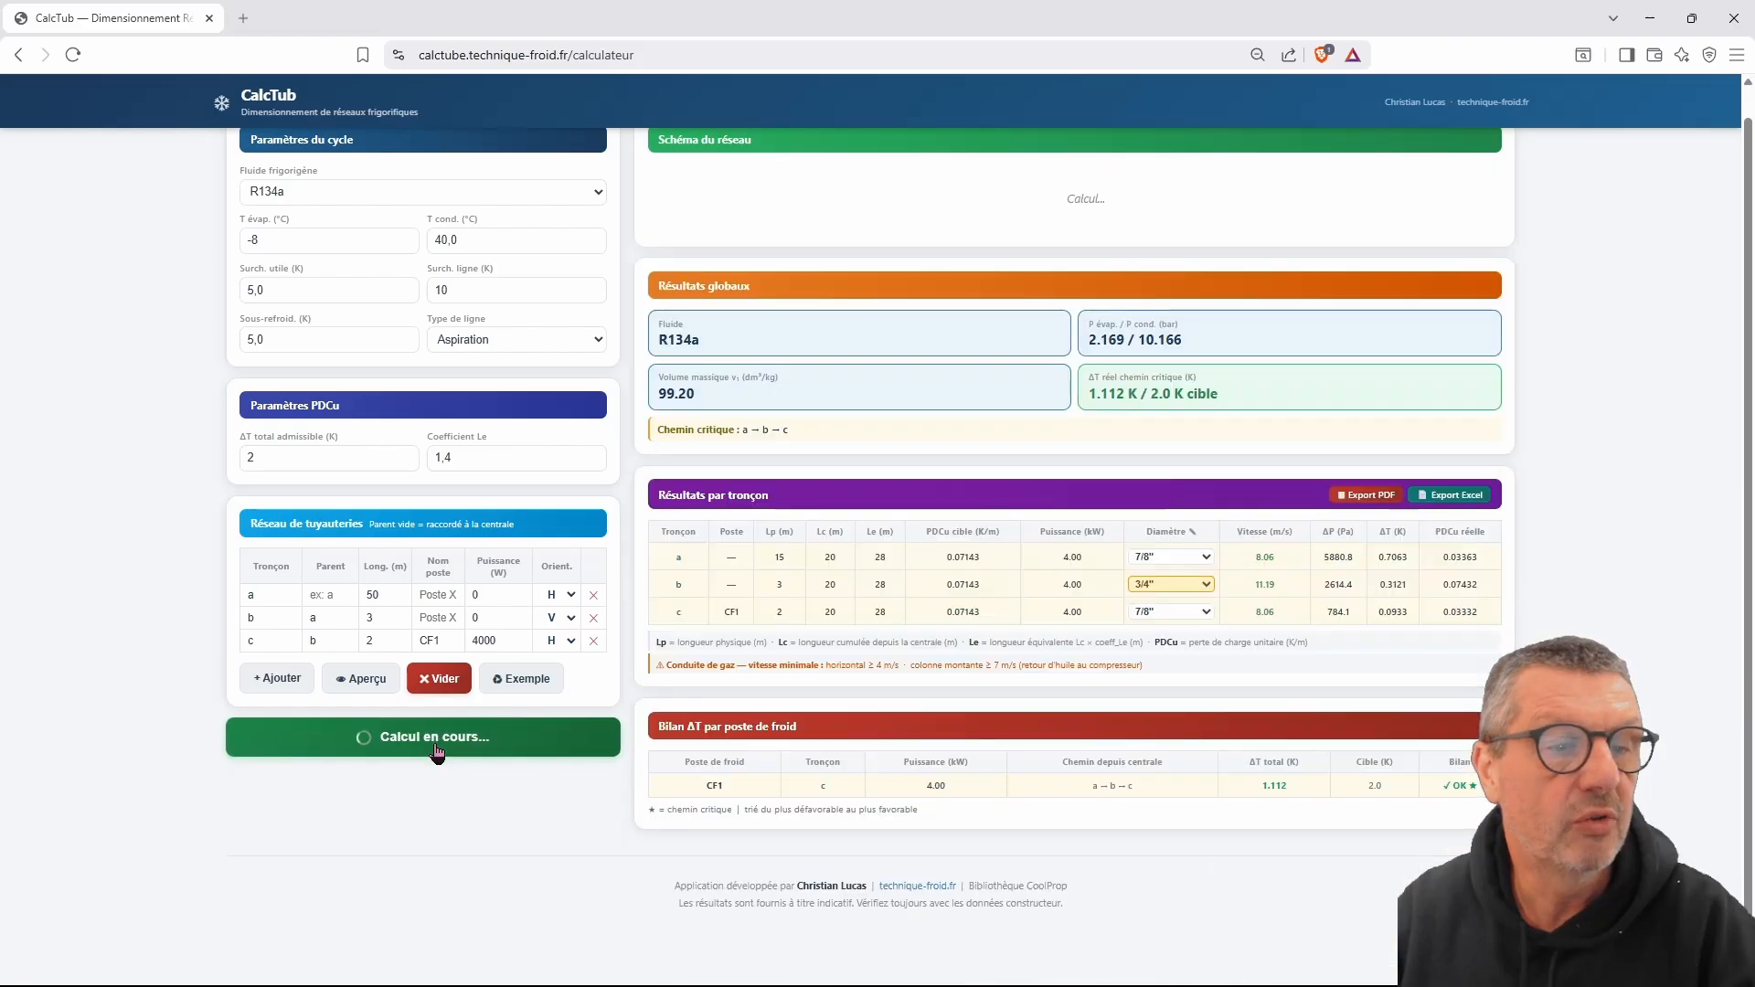
scroll(857, 640, "down", 1)
scroll(857, 640, "down", 3)
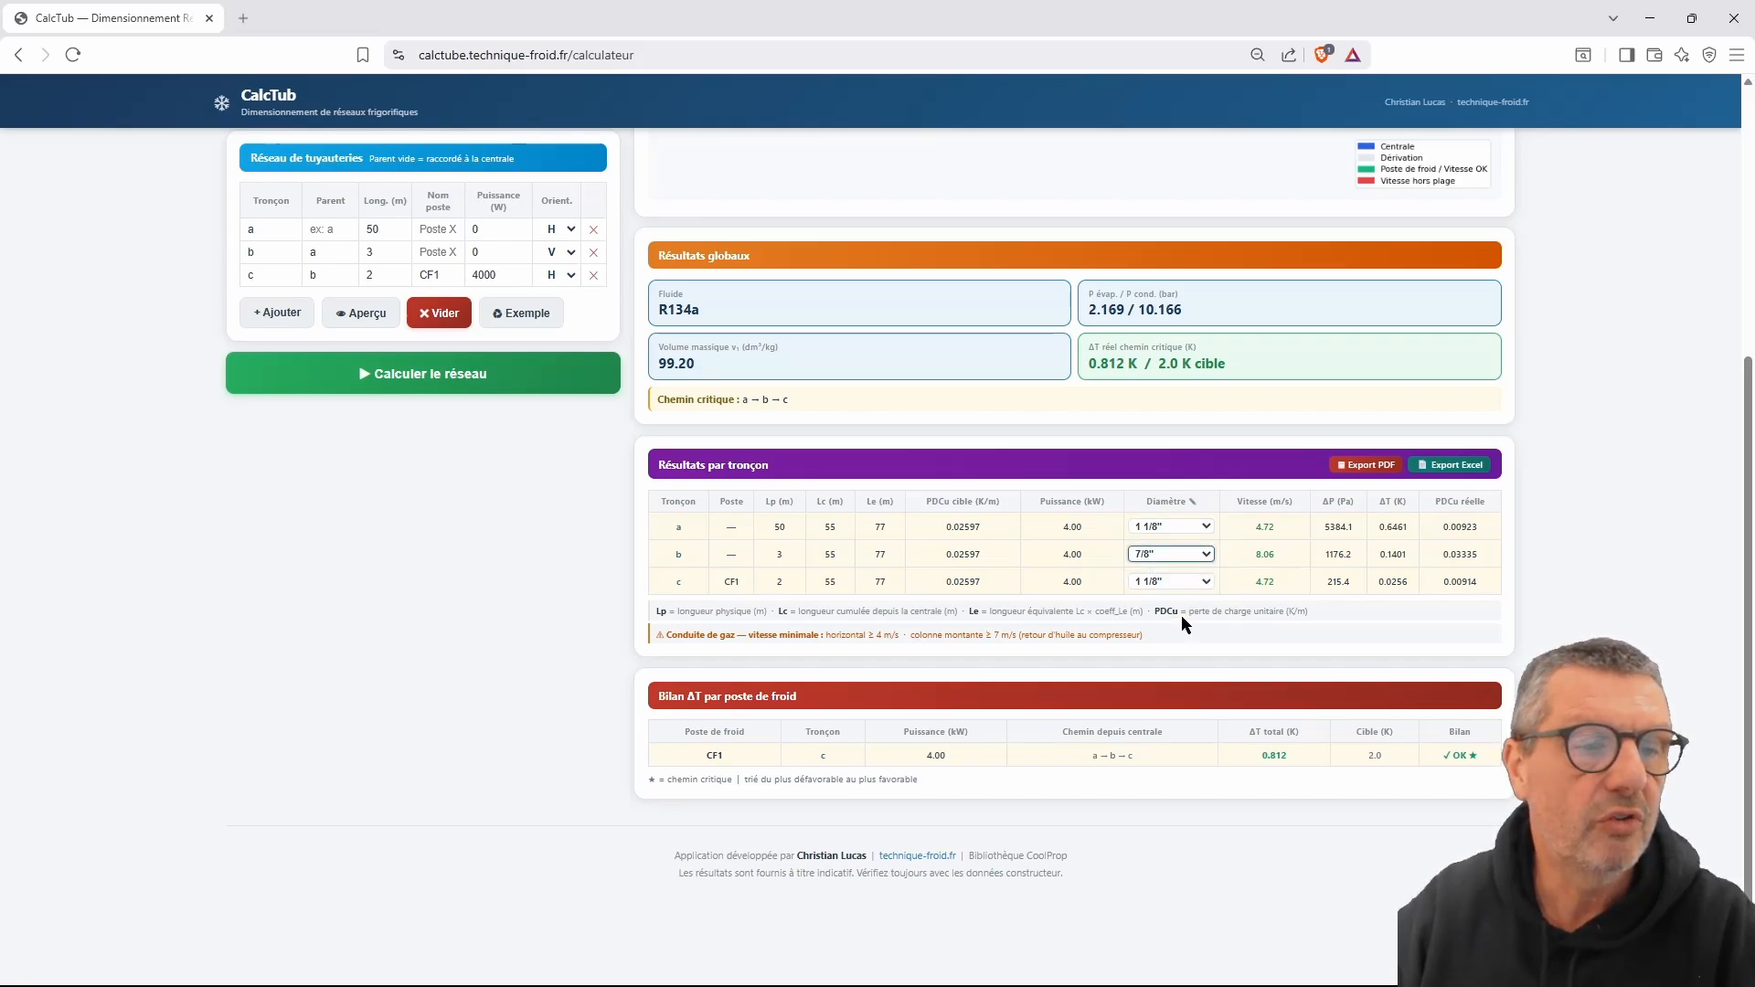
- Try a 1 1/8" diameter for the vertical section b, and restore it to 7/8"
left_click(1168, 714)
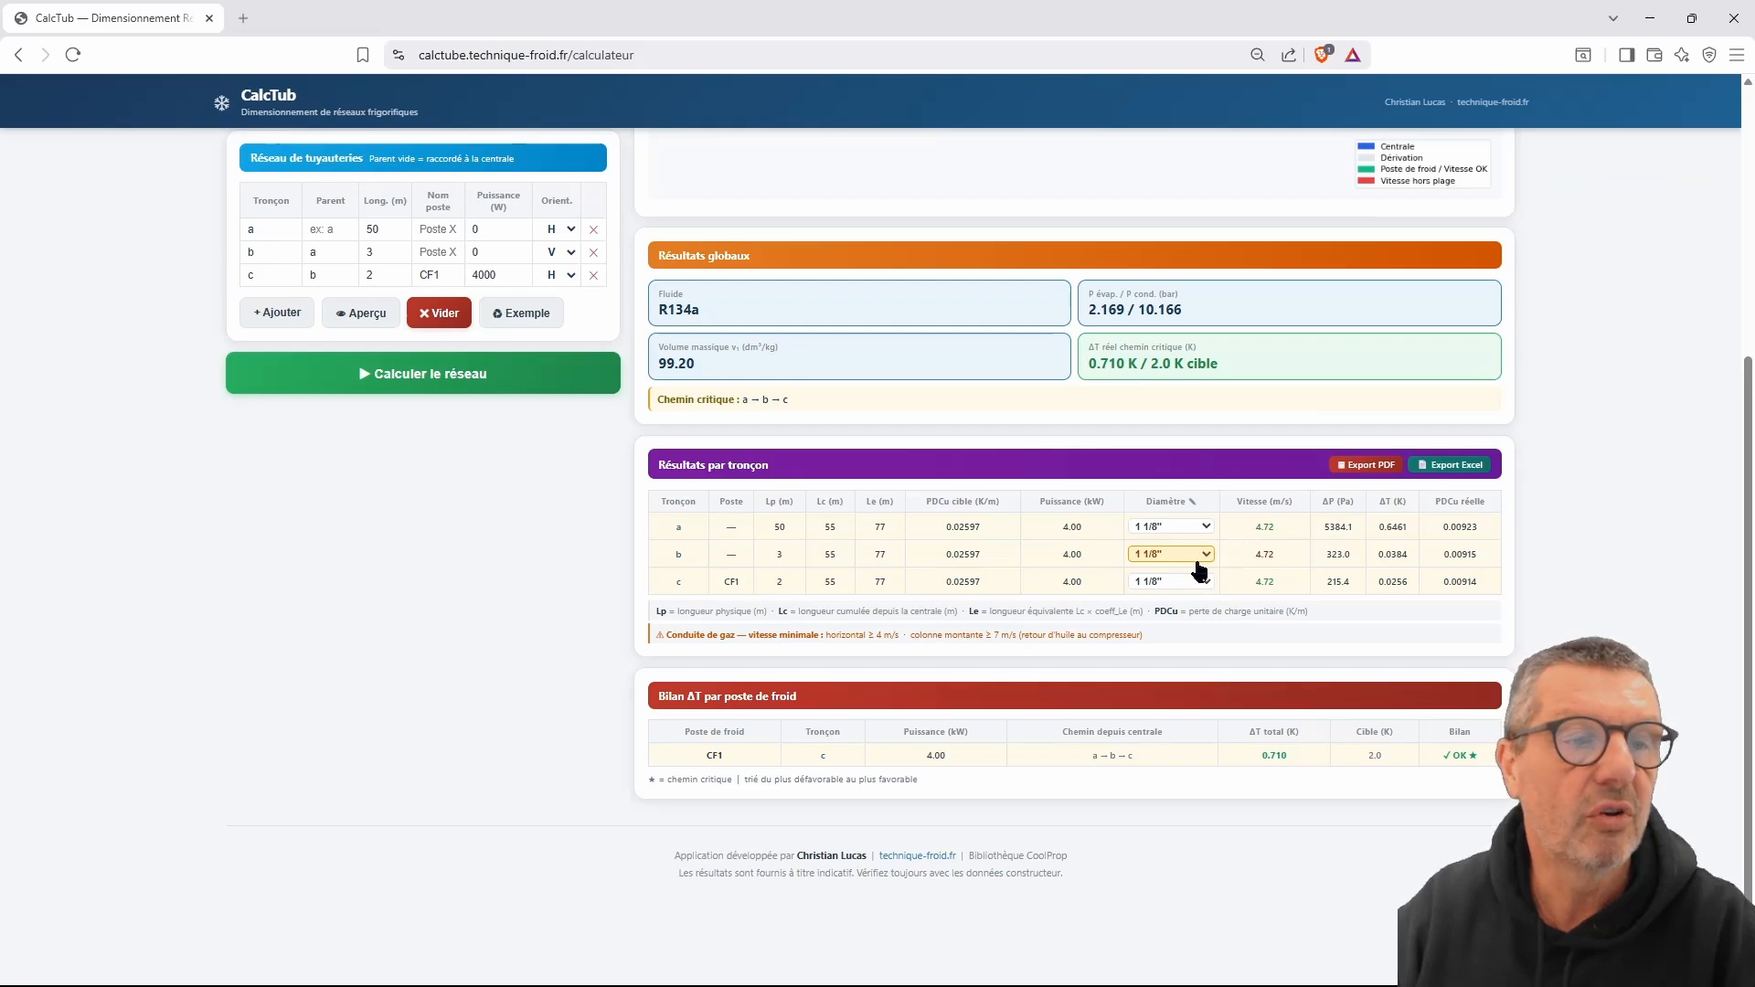
left_click(1161, 687)
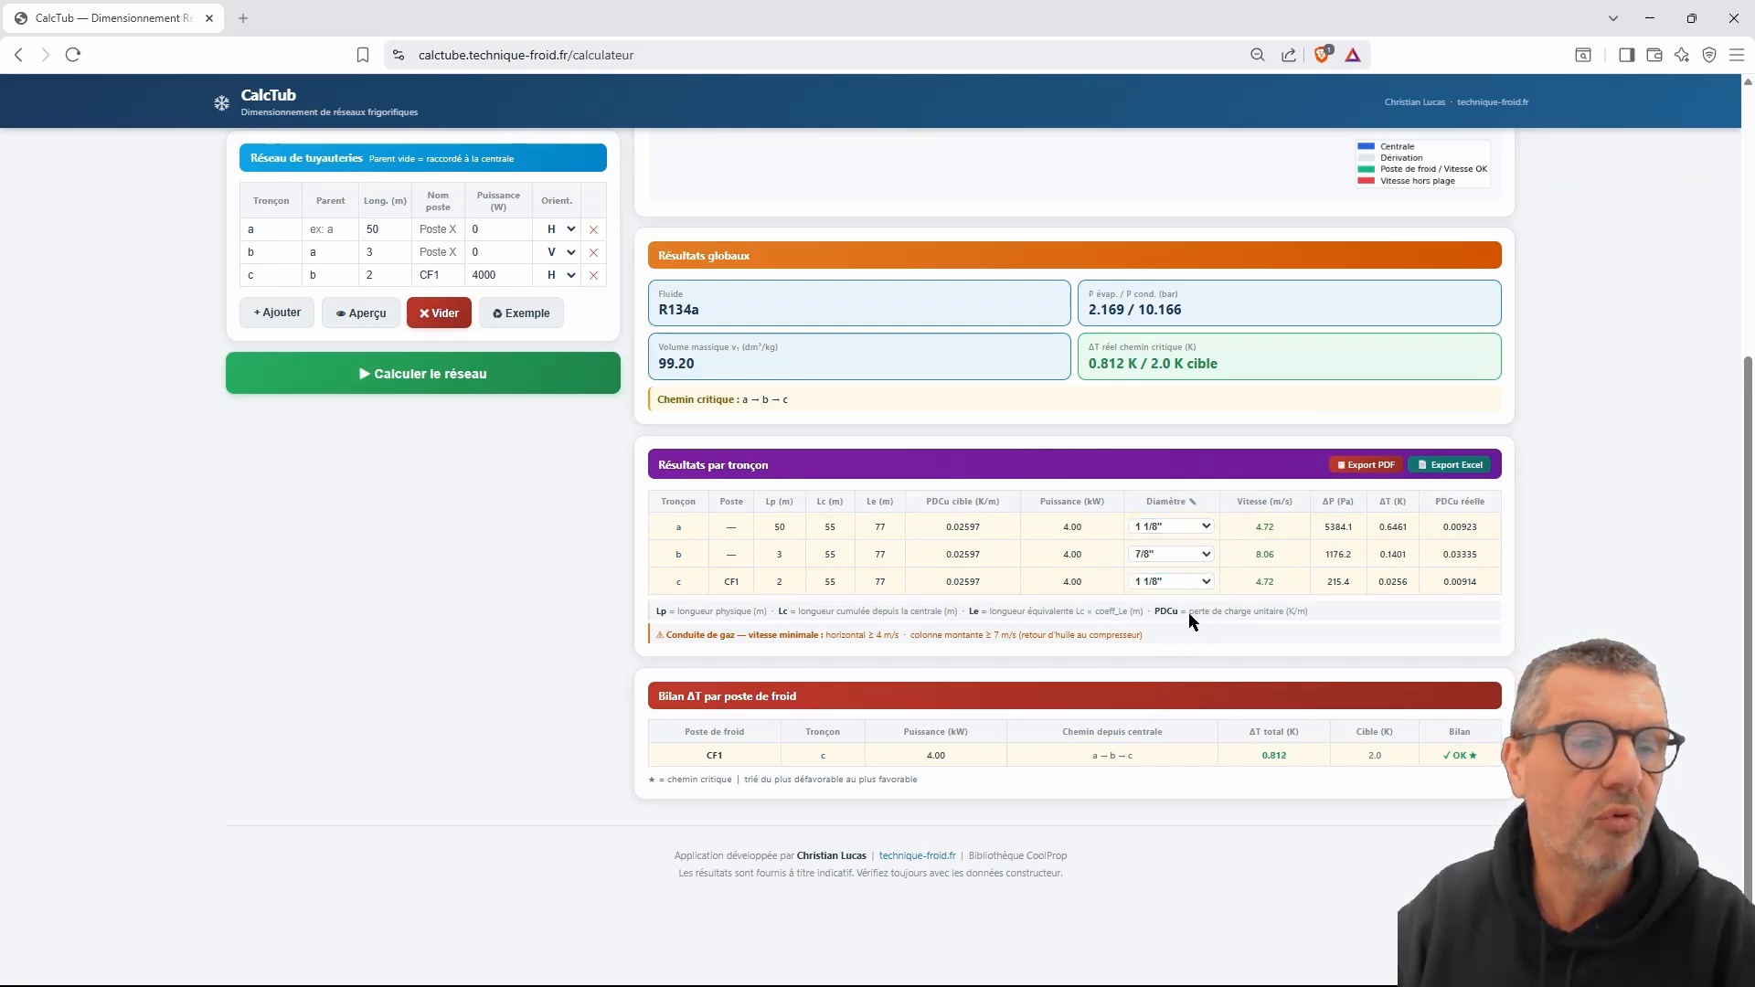